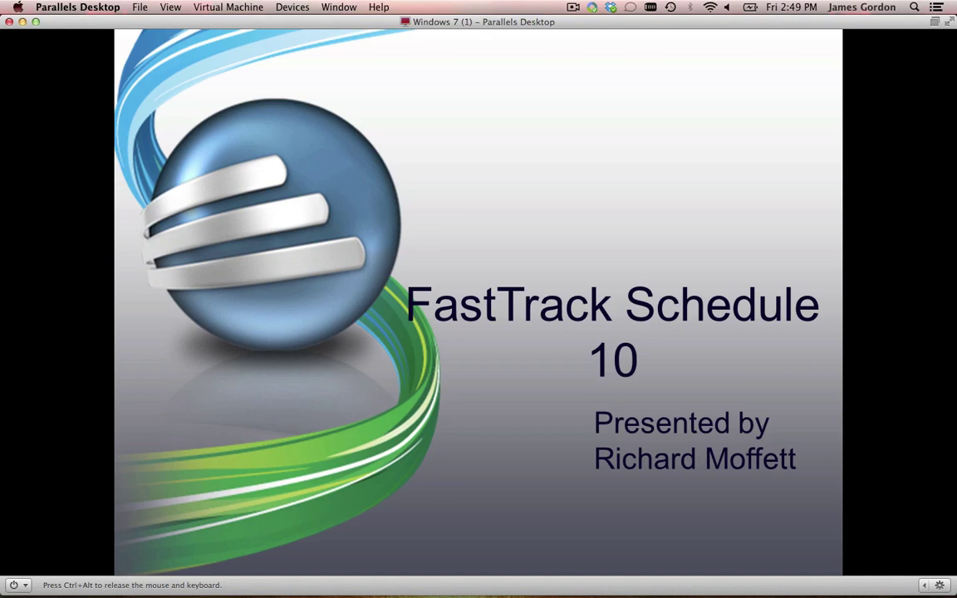
- Advance to the FastTrack Schedule Overview slide, end the slide show, and switch to FastTrack Schedule
click(645, 381)
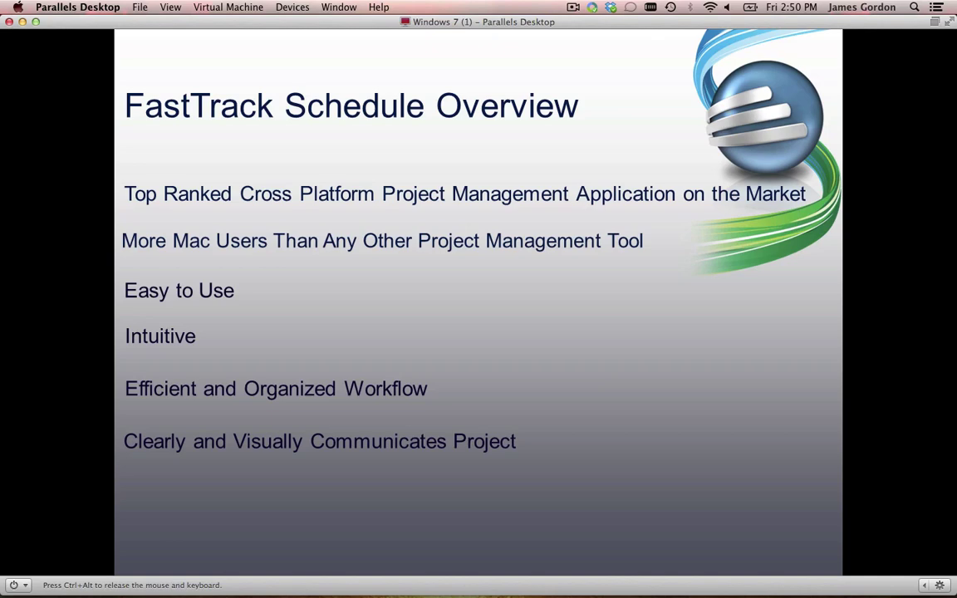
key(Escape)
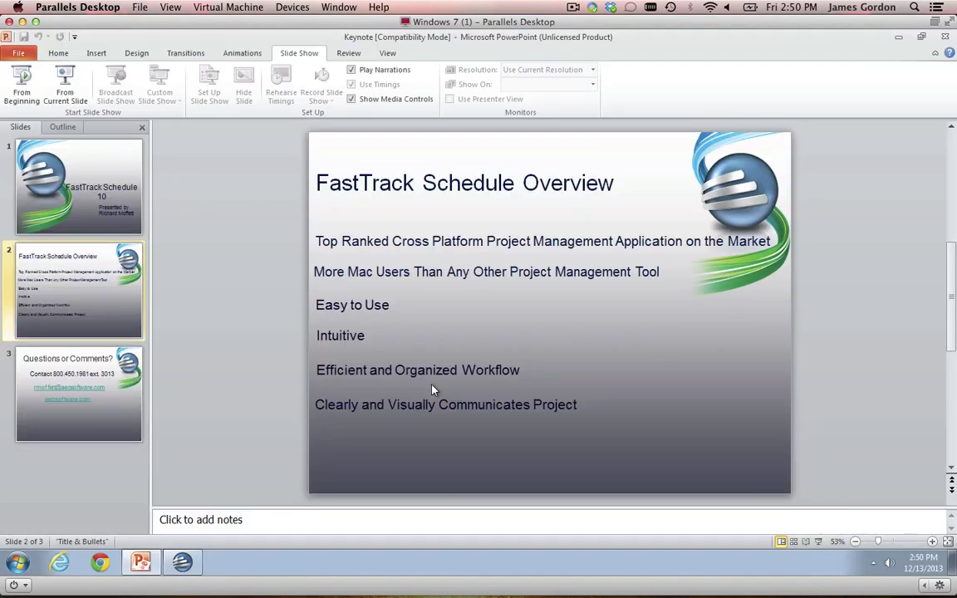
click(181, 565)
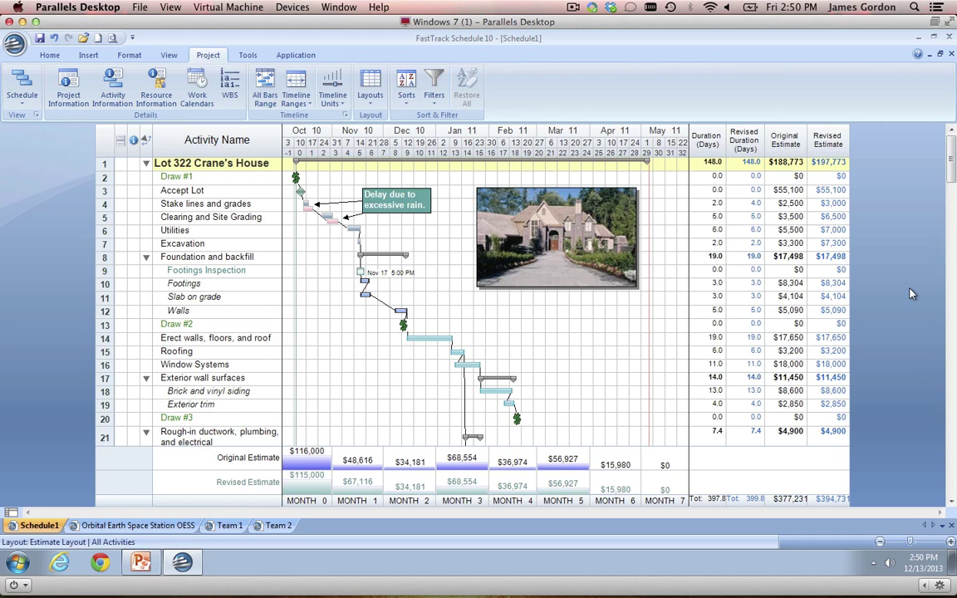
- Browse the example schedules offered for a new schedule as far as Multiple Homes, and close without creating one
click(15, 43)
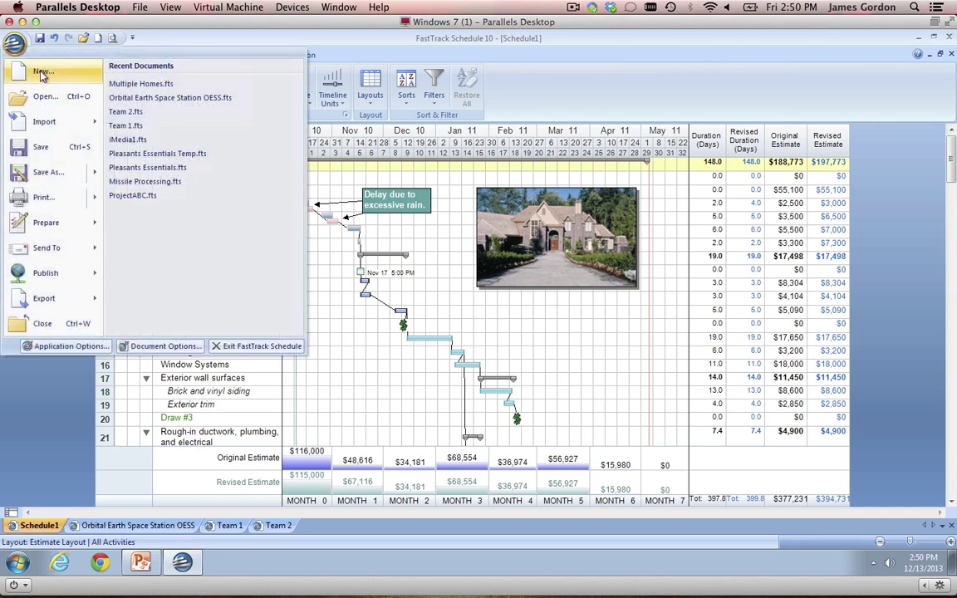
click(40, 73)
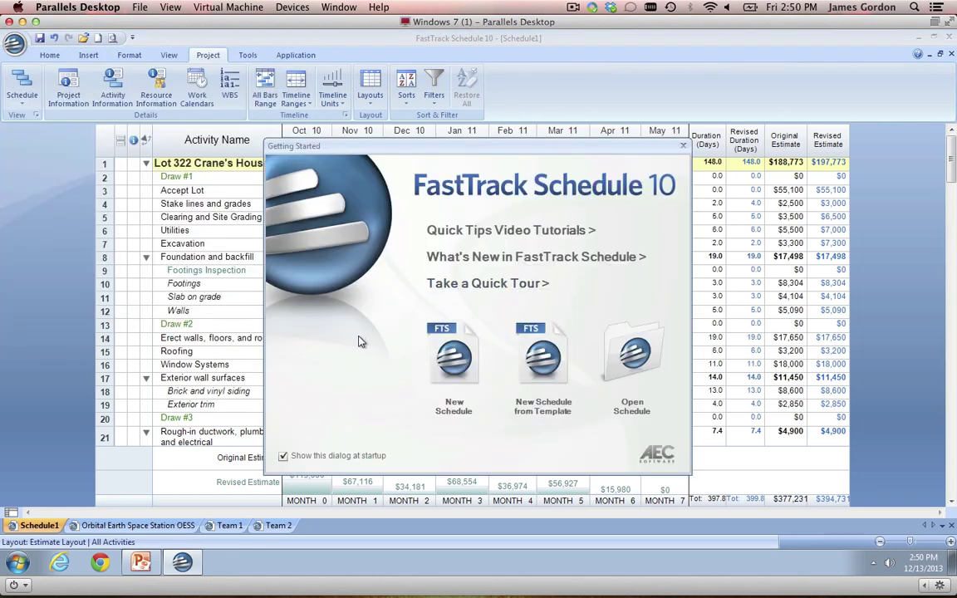
click(555, 370)
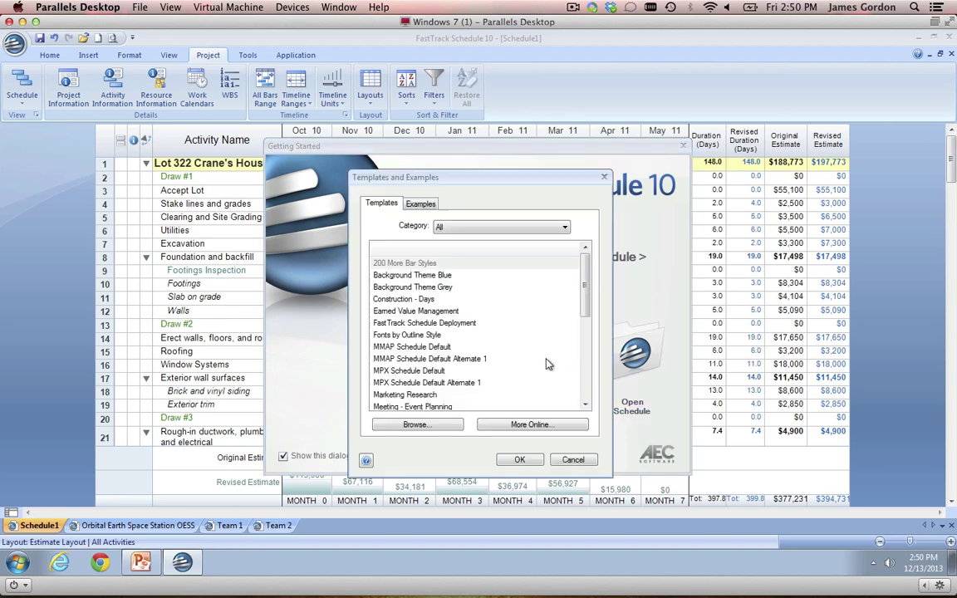
click(430, 205)
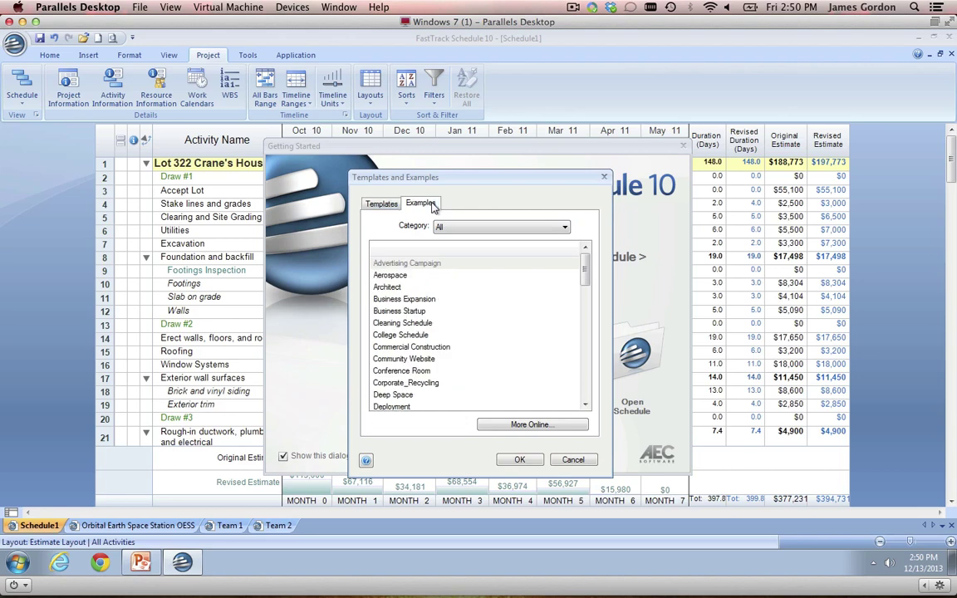
drag(584, 270, 580, 330)
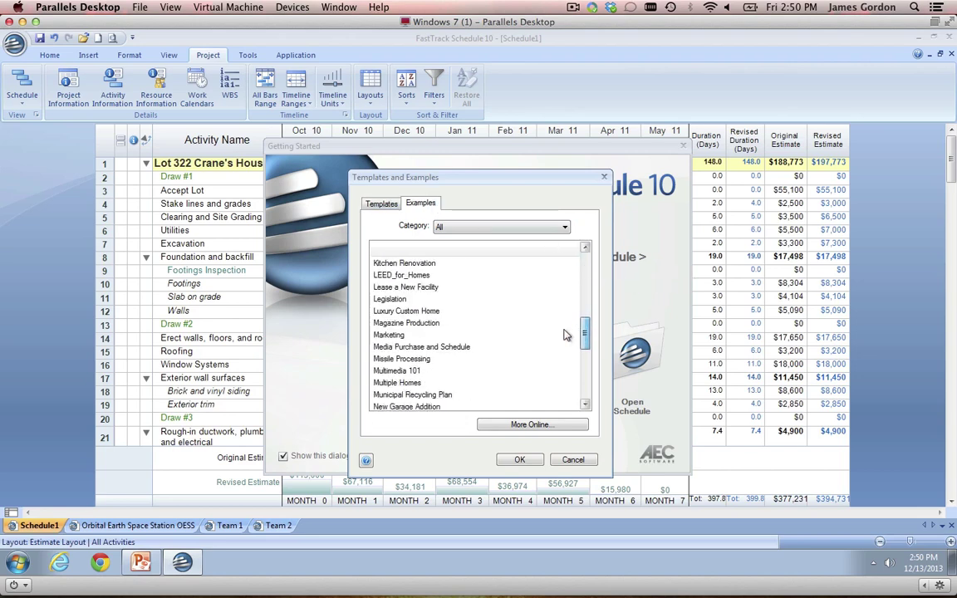
click(401, 383)
click(575, 461)
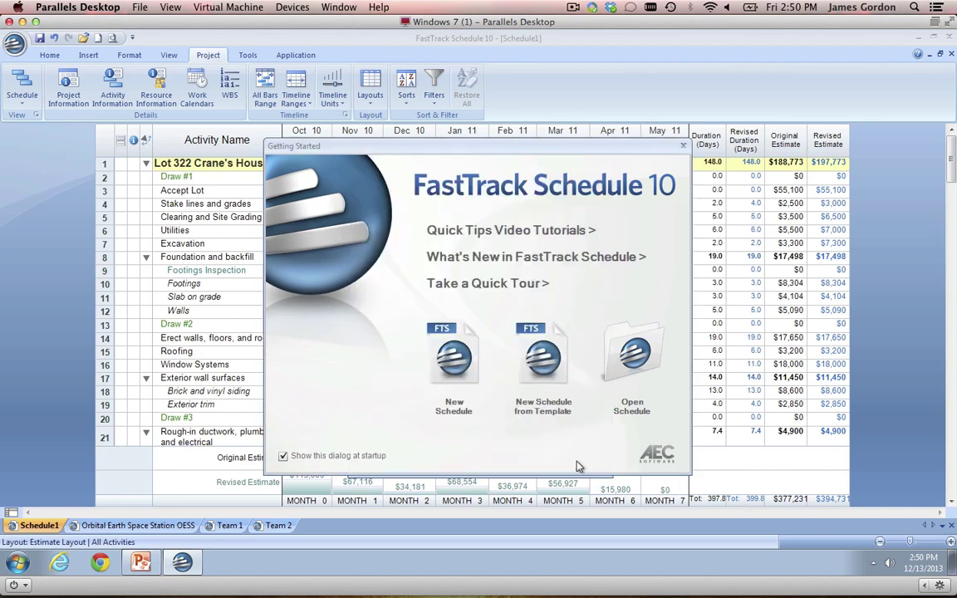
click(683, 145)
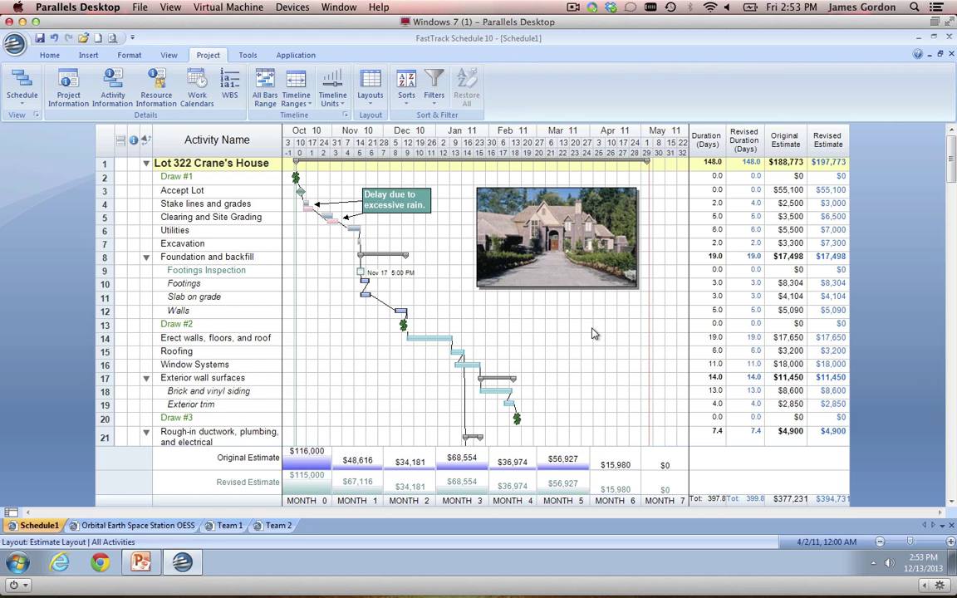
- Inspect the Accept Lot and Draw #2 milestones on the Schedule1 timeline
click(300, 189)
click(402, 324)
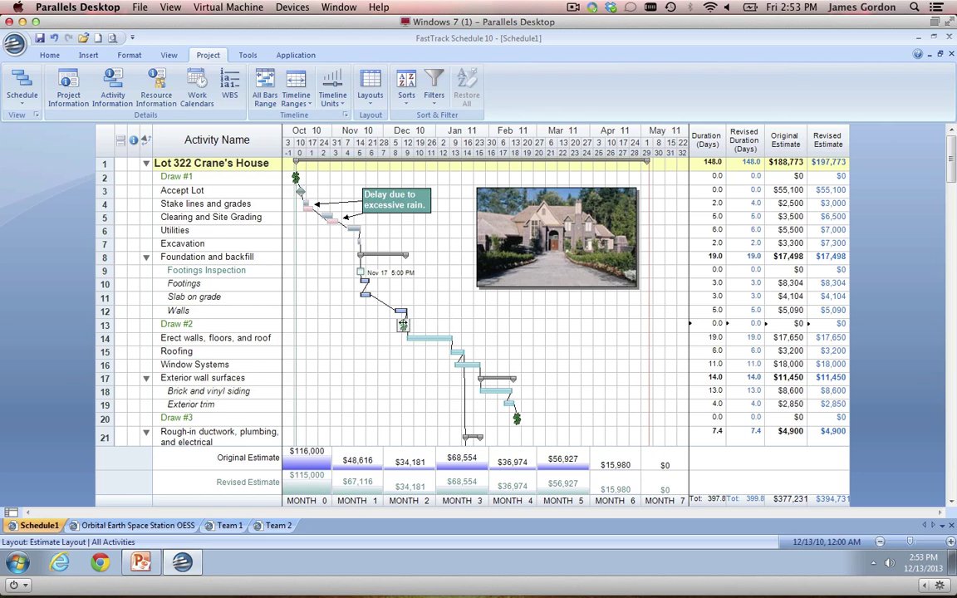
click(591, 333)
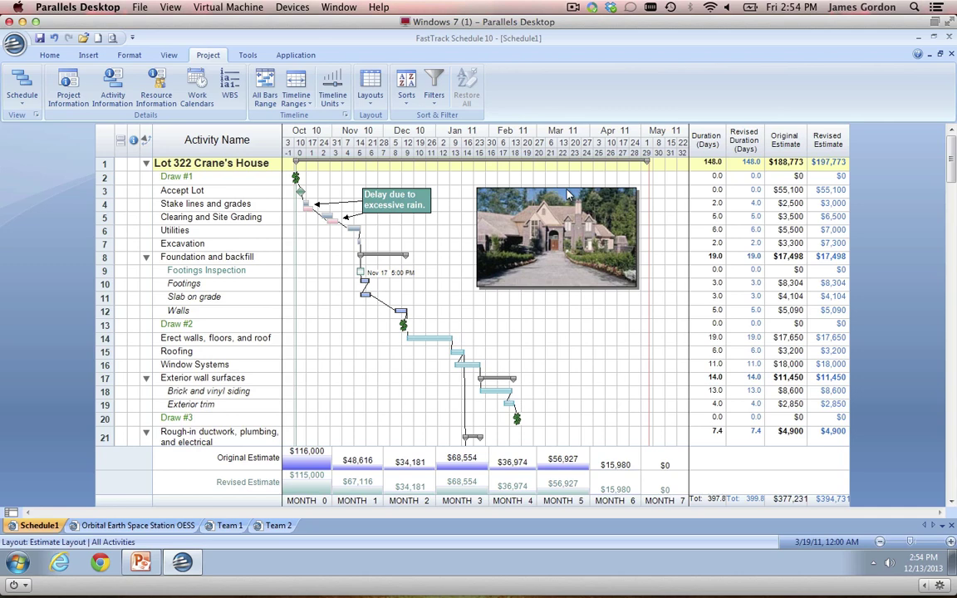
- Examine the Orbital Earth Space Station OESS schedule, including the Panel Setup and Landing component images and the Landing milestone
click(162, 526)
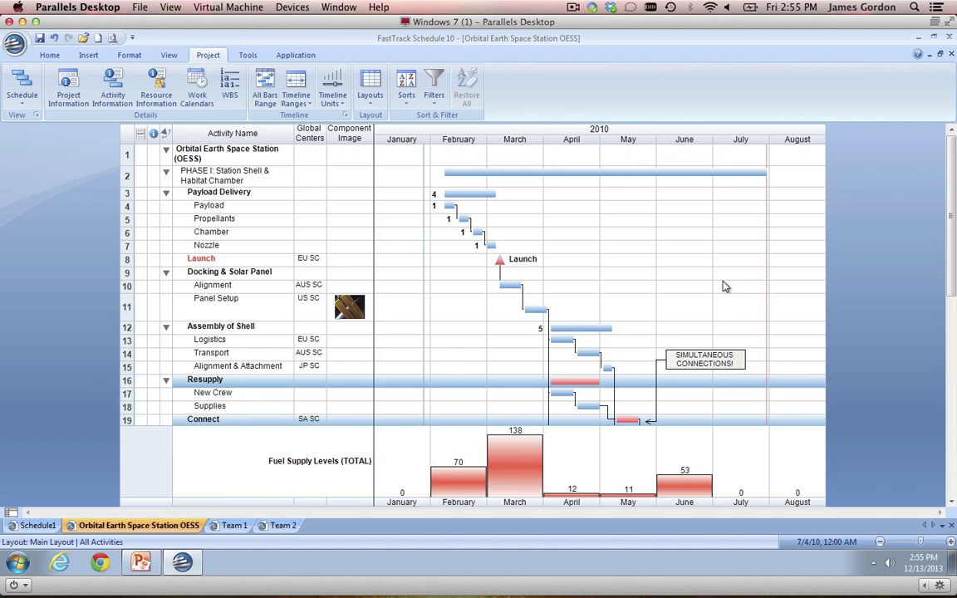
scroll(723, 286, down, 4)
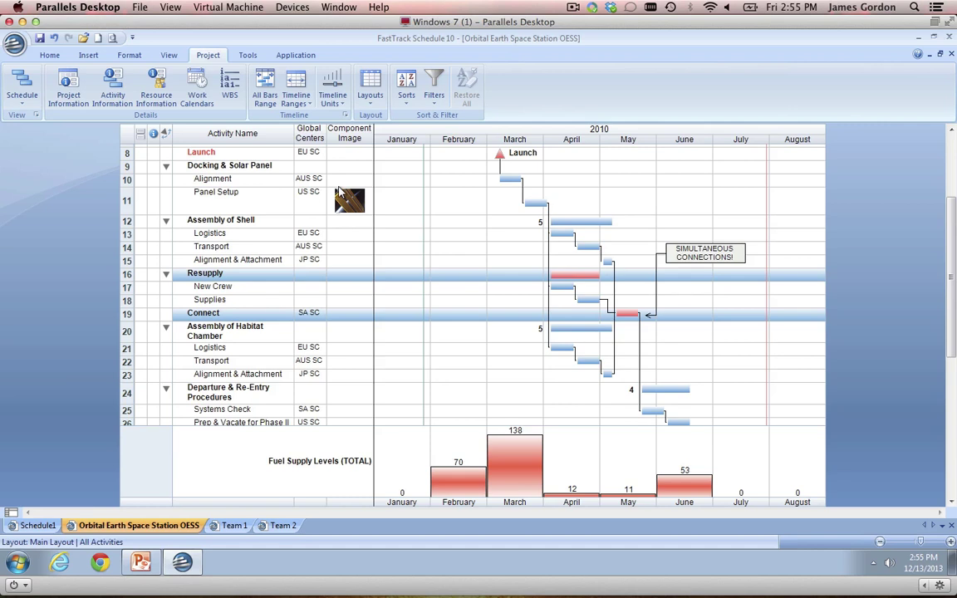
mouse_move(340, 193)
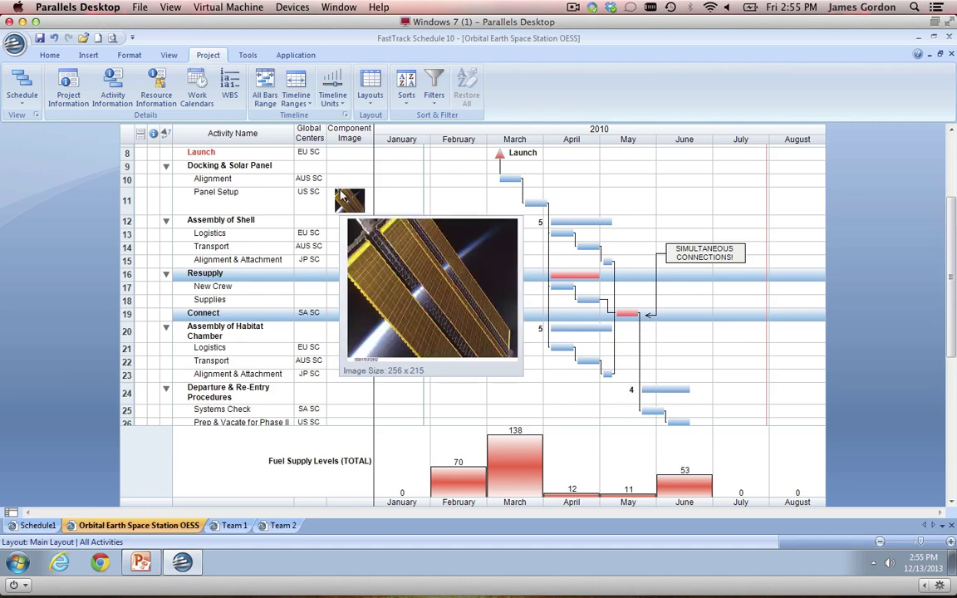
scroll(341, 333, down, 3)
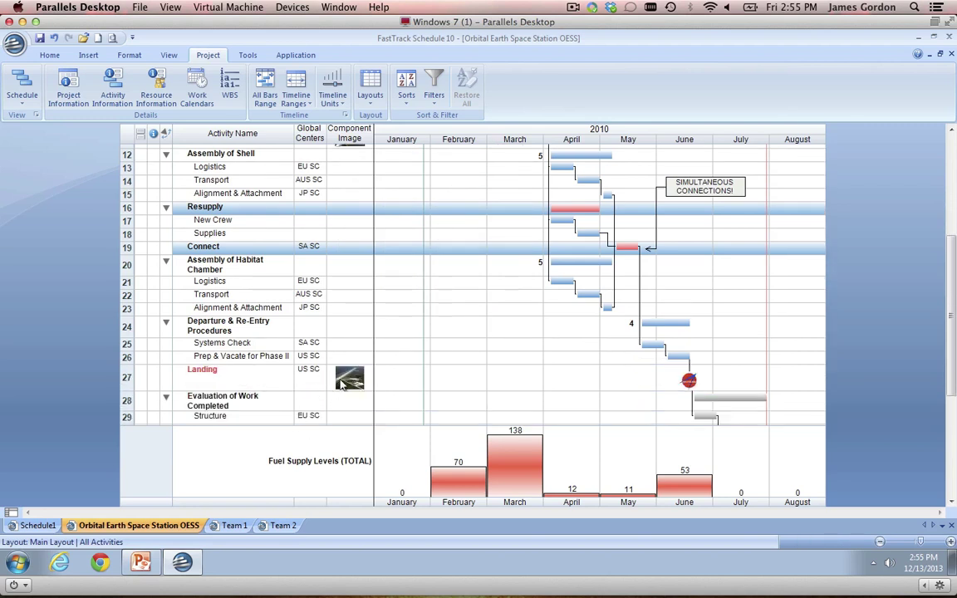
mouse_move(341, 383)
click(689, 379)
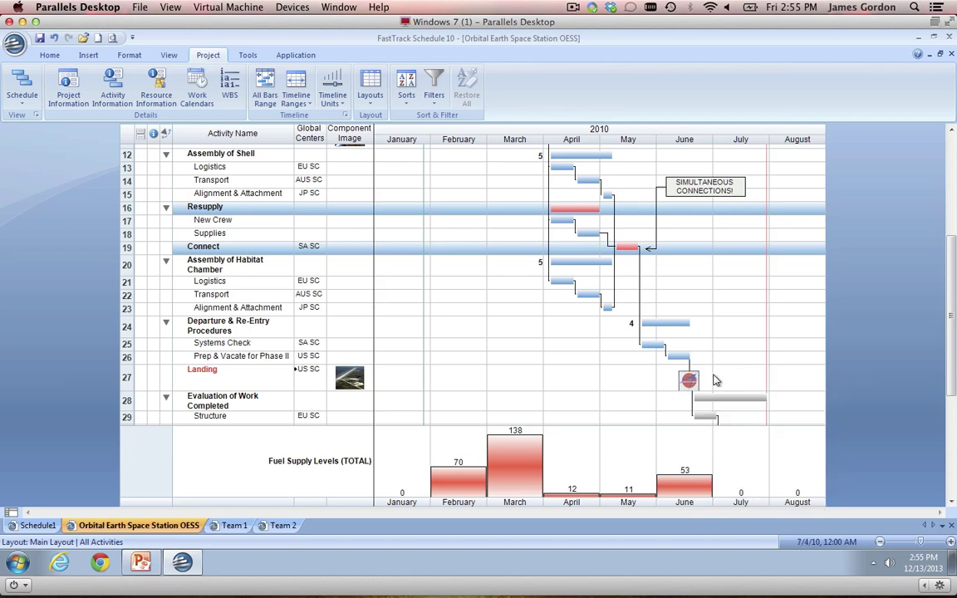
click(706, 377)
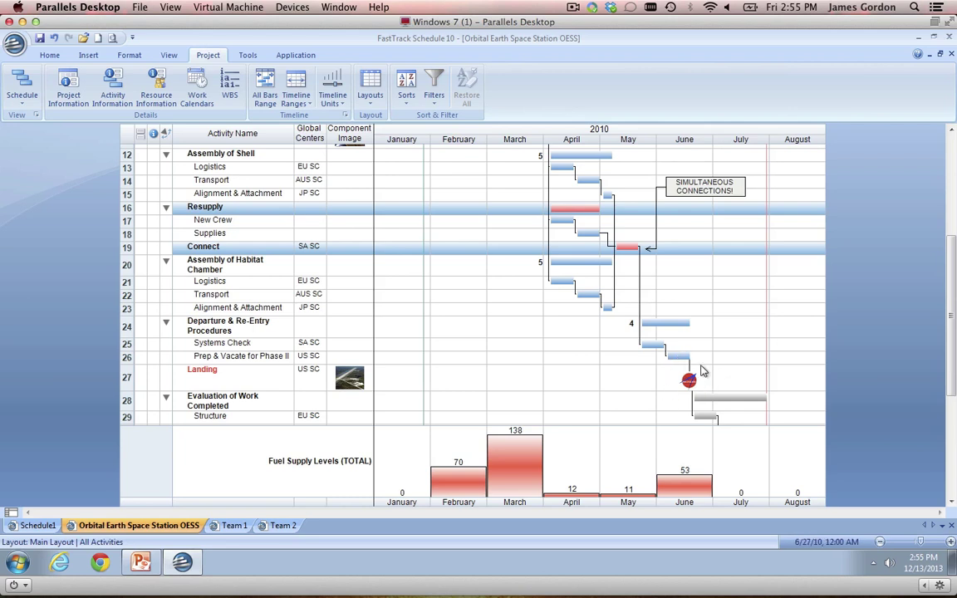
scroll(718, 379, up, 1)
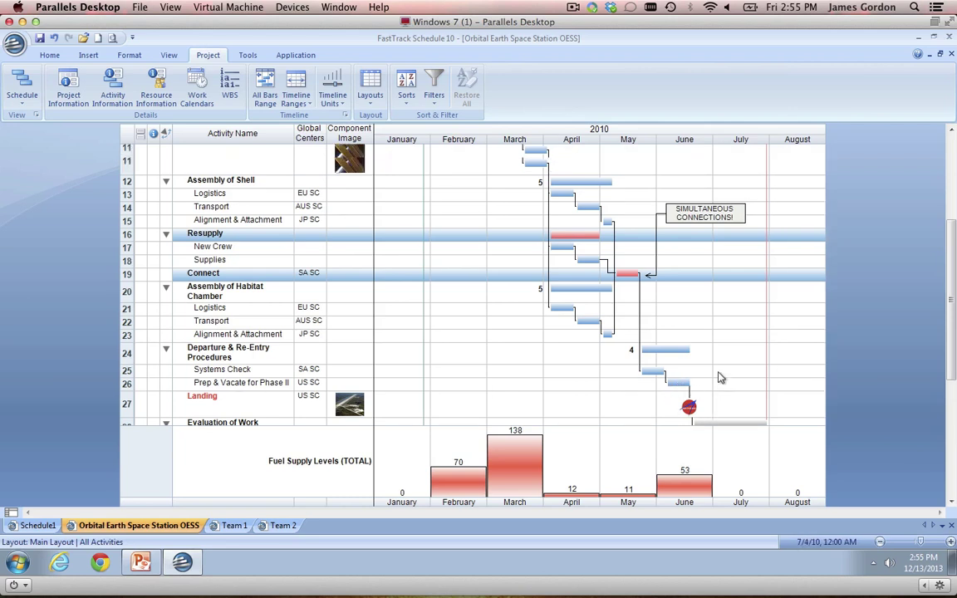
scroll(721, 377, up, 6)
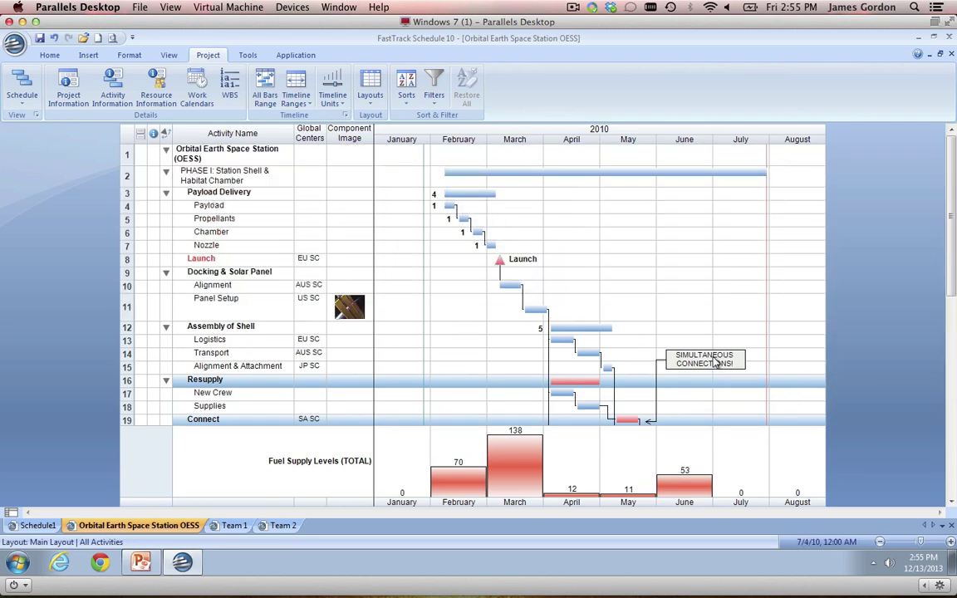
- Show Schedule1 in the Calendar view and look over its late October and November 2010 activities
click(37, 525)
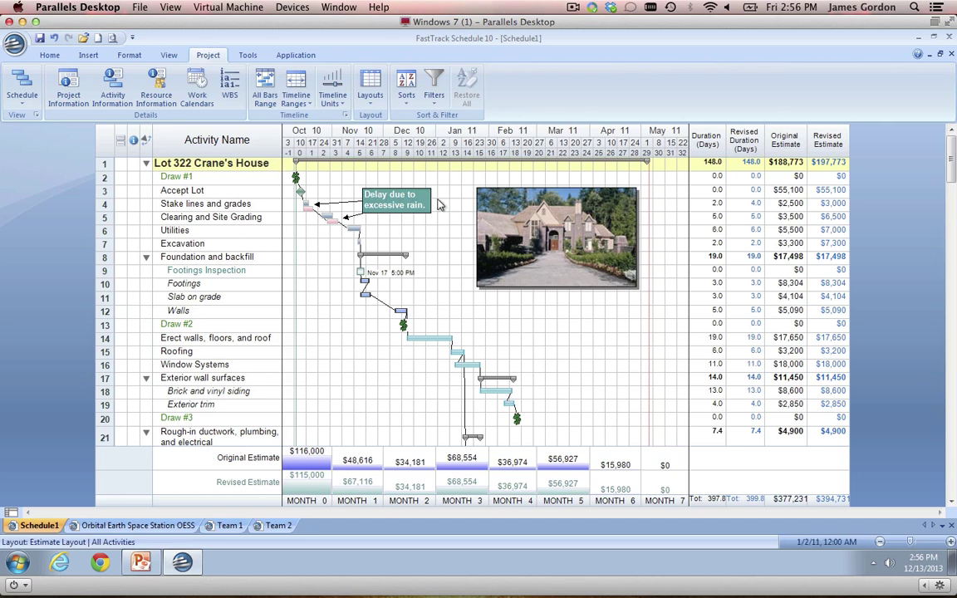
click(22, 98)
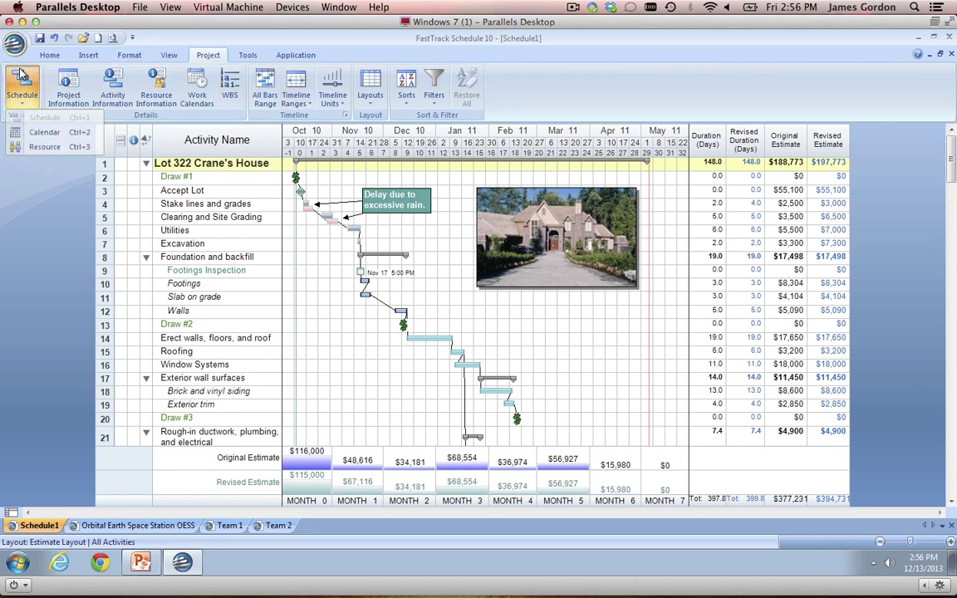
click(44, 132)
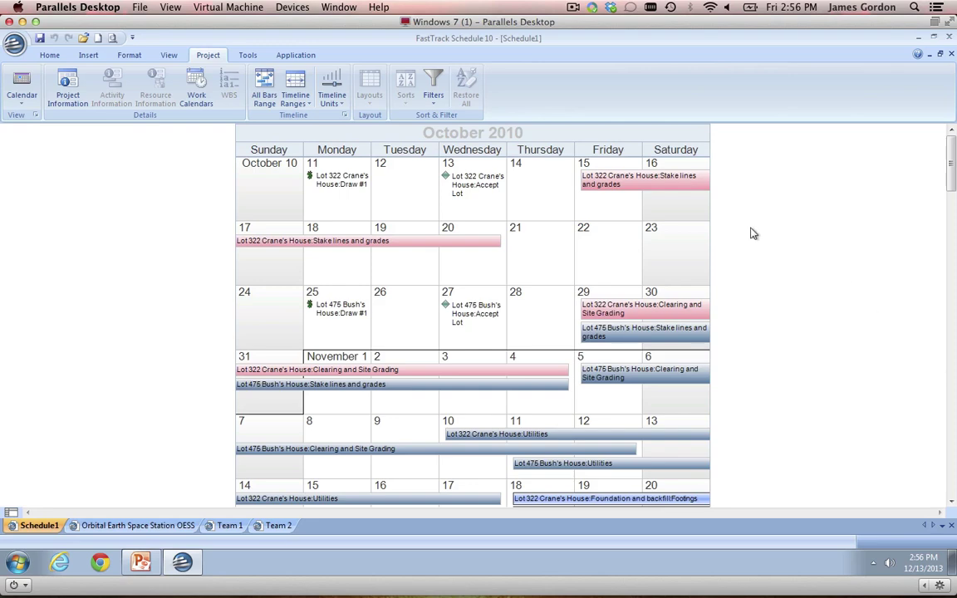
scroll(715, 308, down, 2)
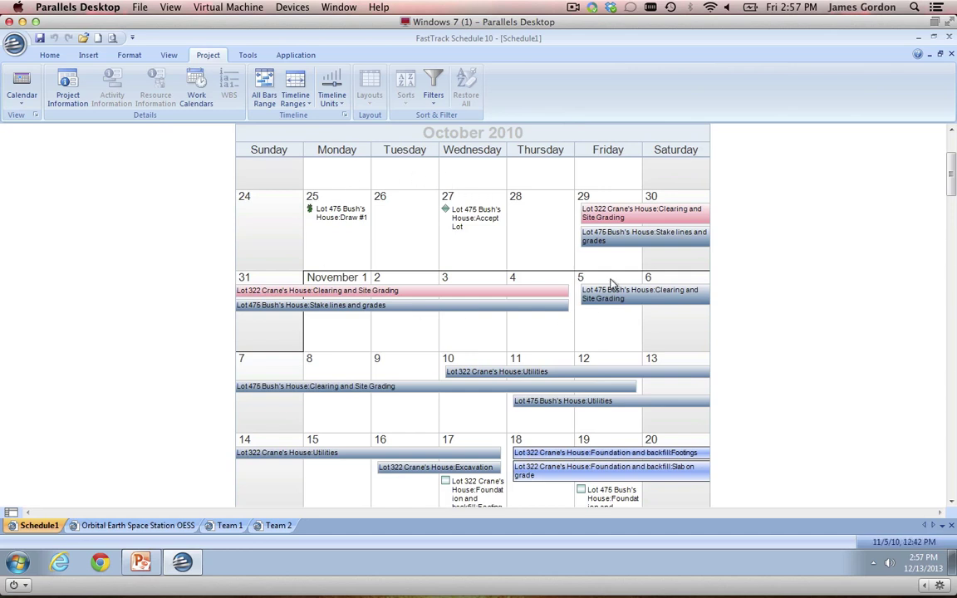
mouse_move(613, 280)
- Switch Schedule1 to the Resource view and examine Bob's Excavation's daily workload and assignments around November 17, 2010
click(10, 93)
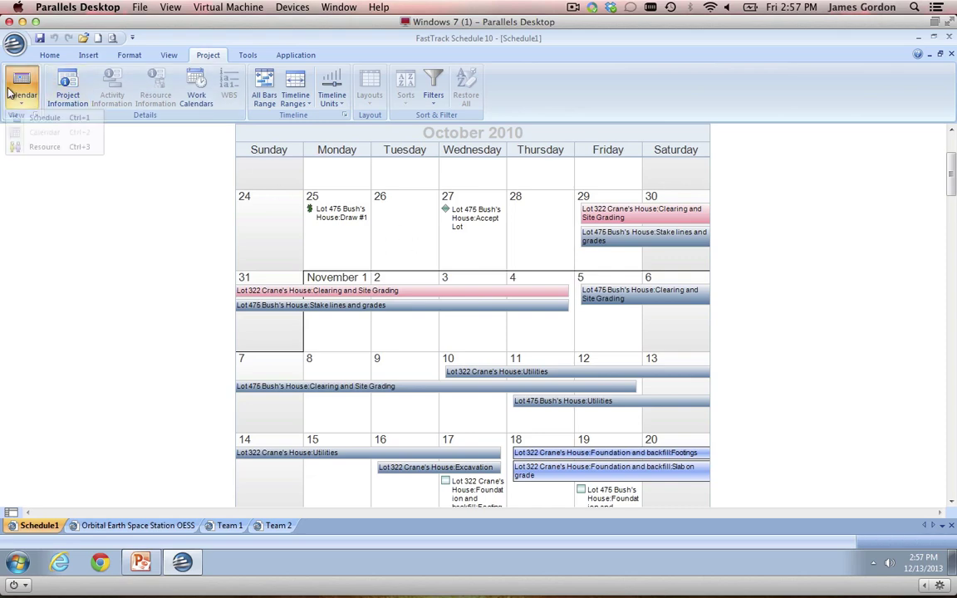
click(30, 146)
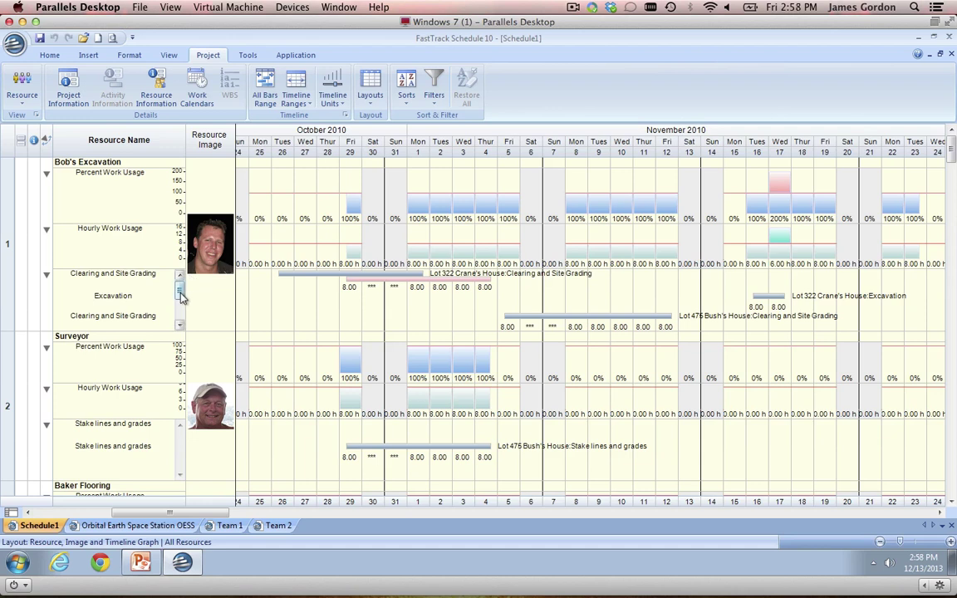
mouse_move(181, 298)
mouse_down()
mouse_move(181, 309)
mouse_move(184, 291)
mouse_up()
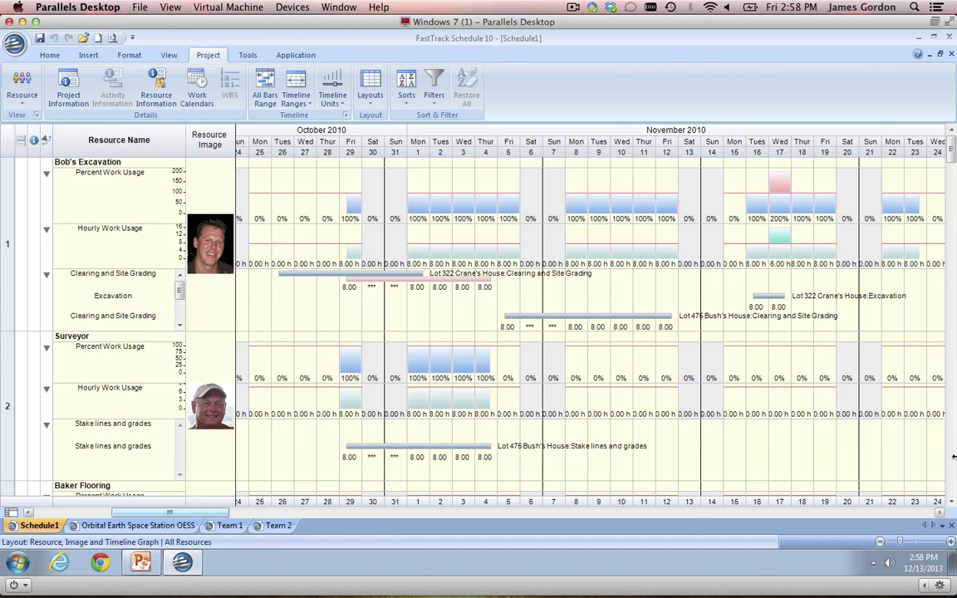
click(939, 513)
drag(939, 513, 939, 513)
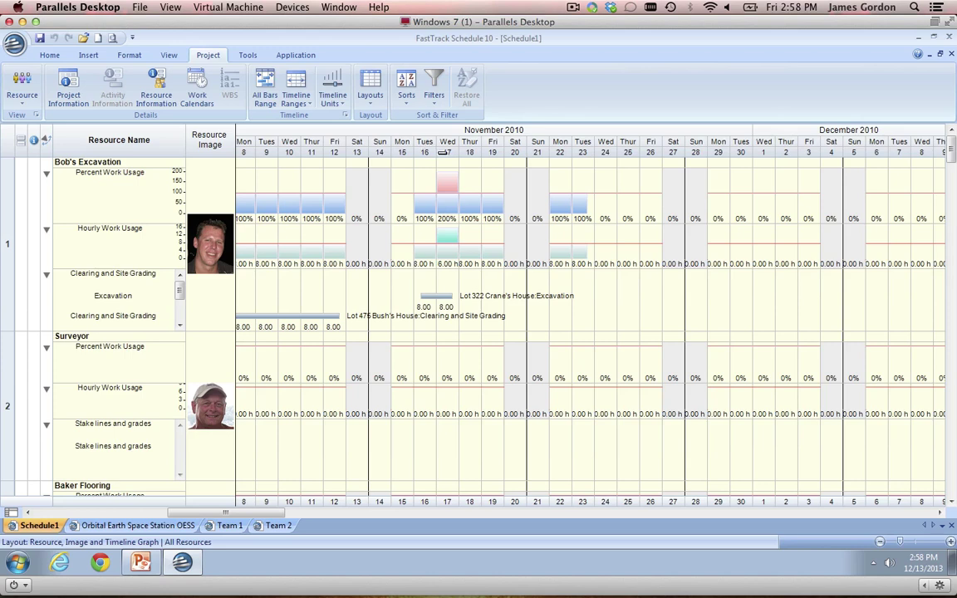
scroll(429, 152, down, 2)
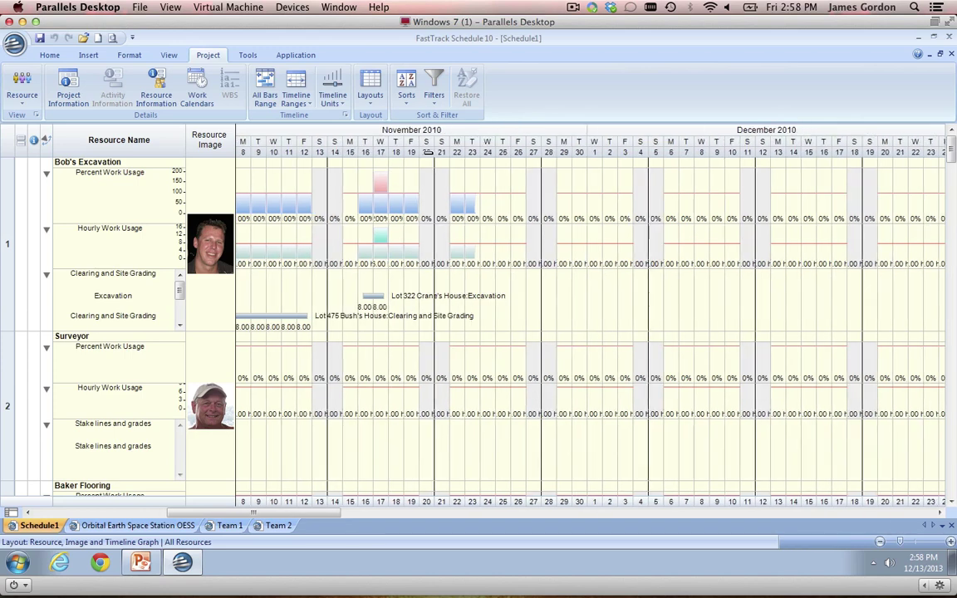
scroll(420, 150, up, 2)
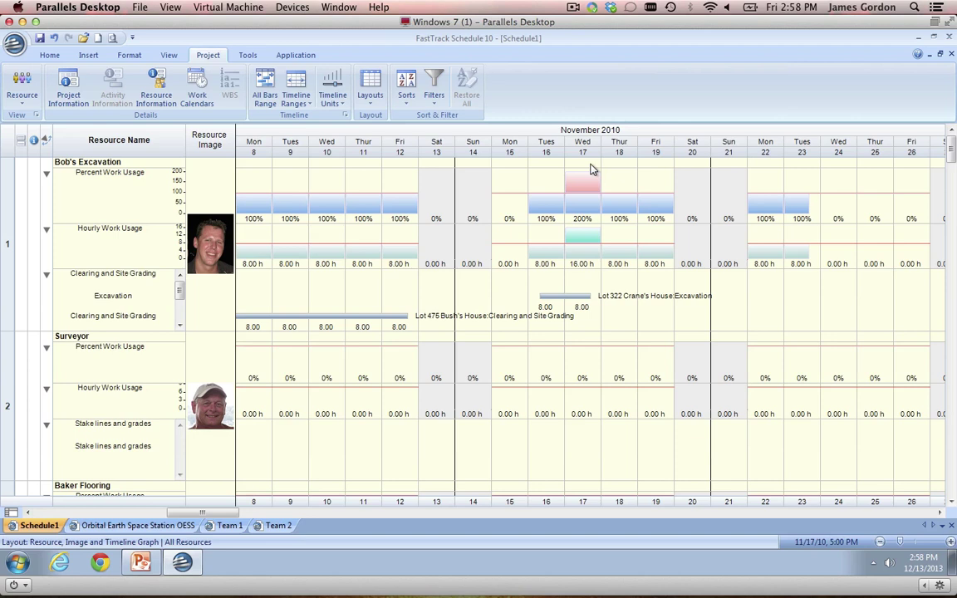
- Review the resource information and category options for Bob's Excavation, and return to the Schedule view
click(132, 161)
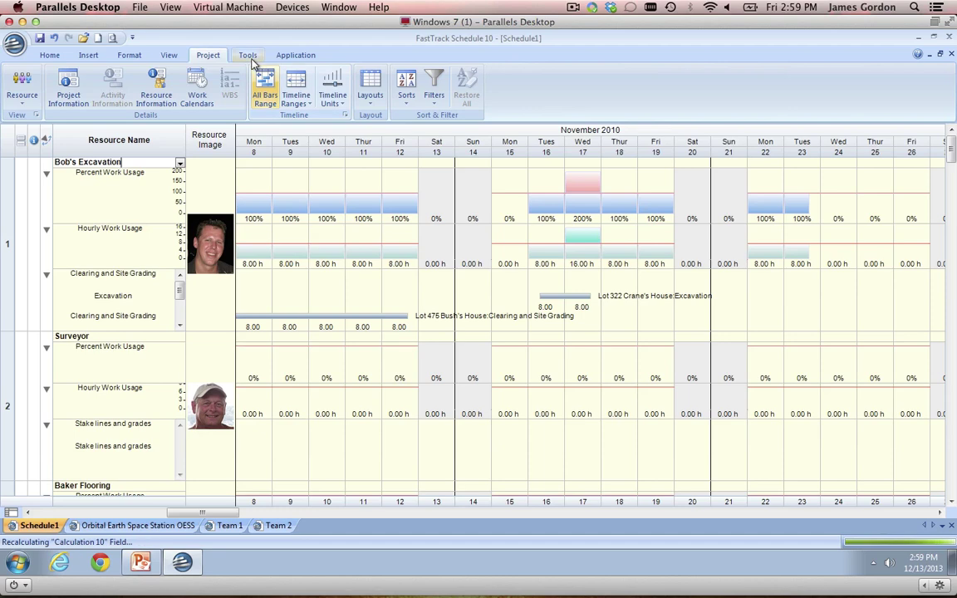
click(151, 89)
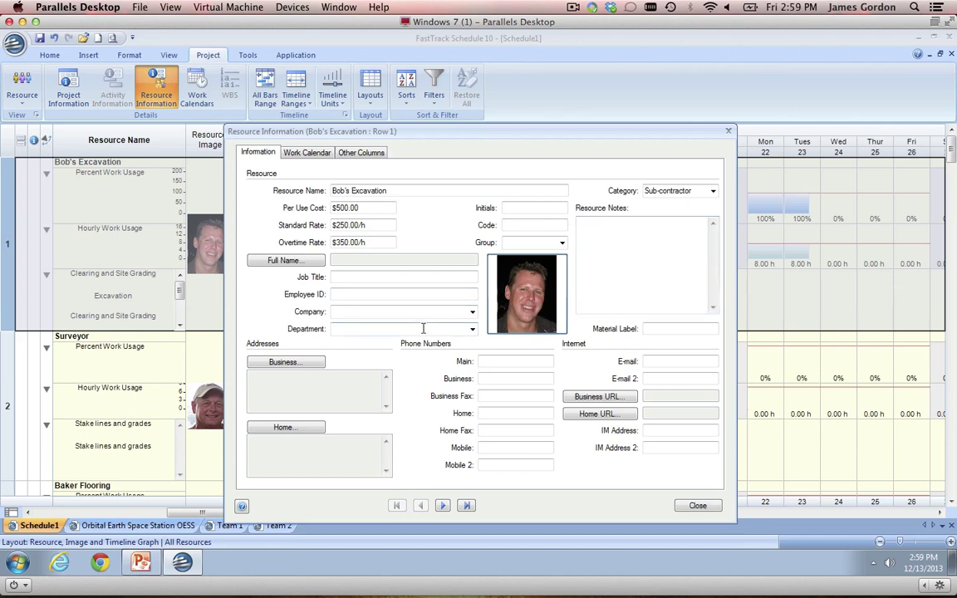
click(713, 191)
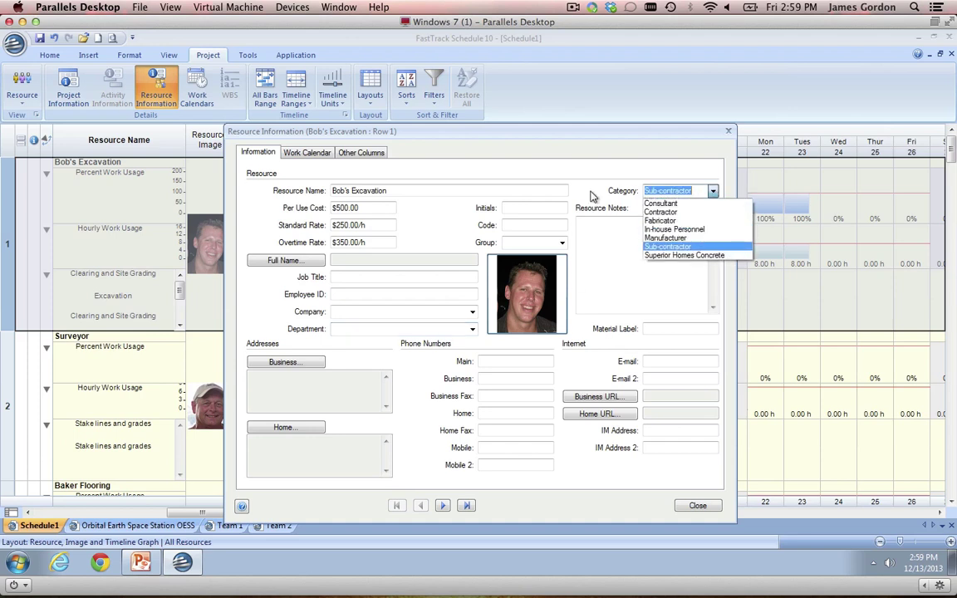
click(713, 191)
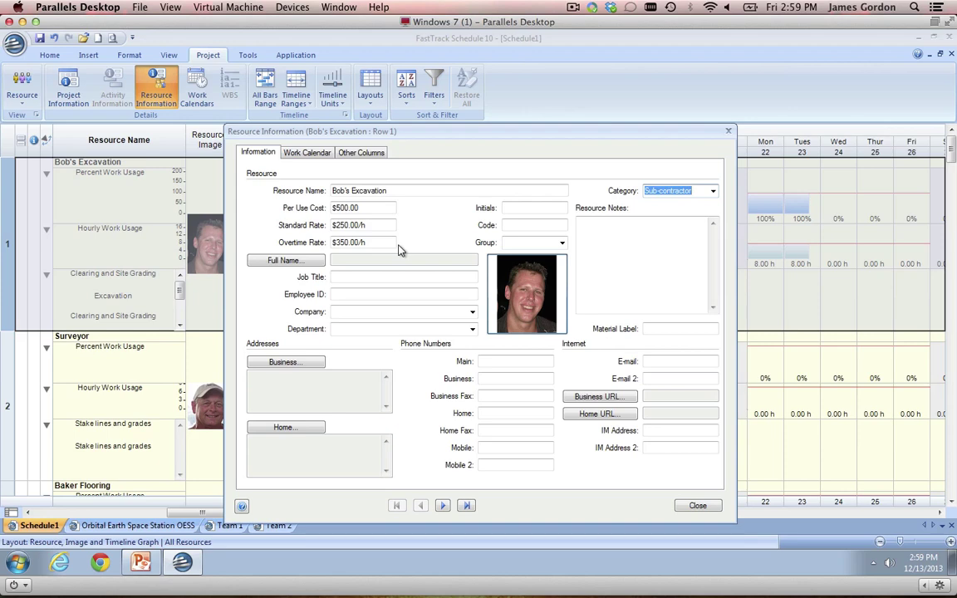
click(698, 506)
click(22, 98)
click(36, 123)
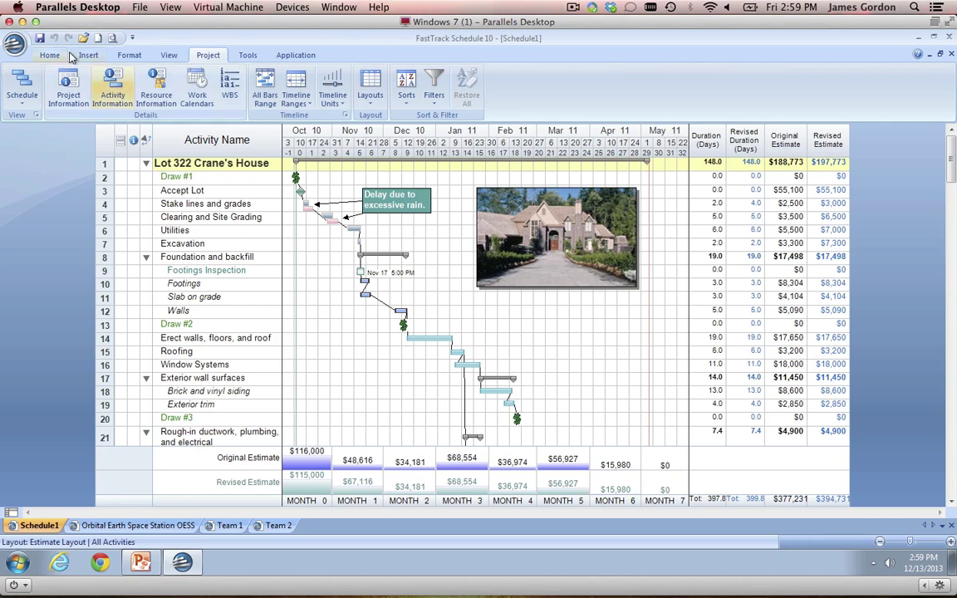
- Preview Schedule1 as it will print, look over its page layout, and return to the schedule
click(13, 43)
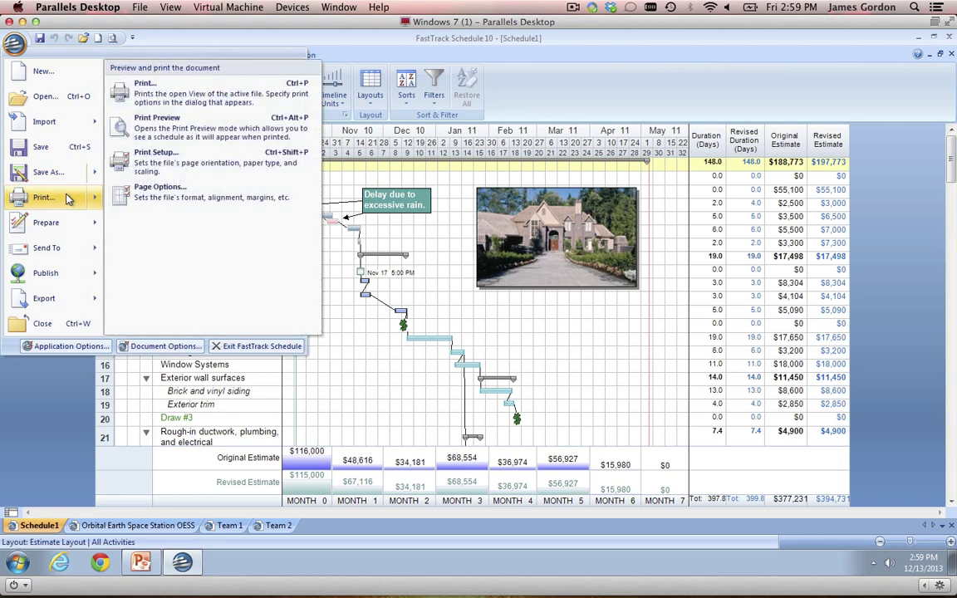
click(43, 197)
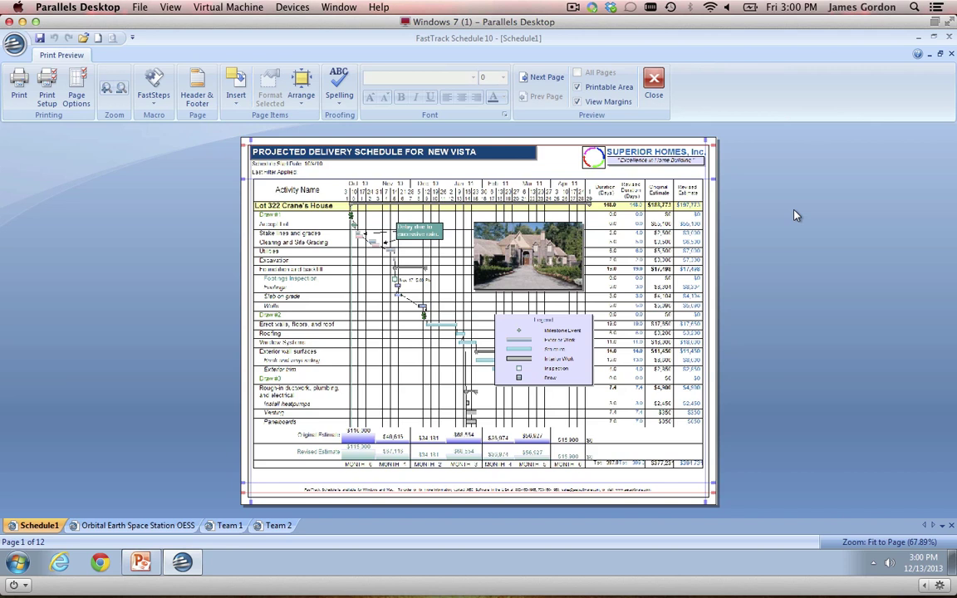
click(652, 81)
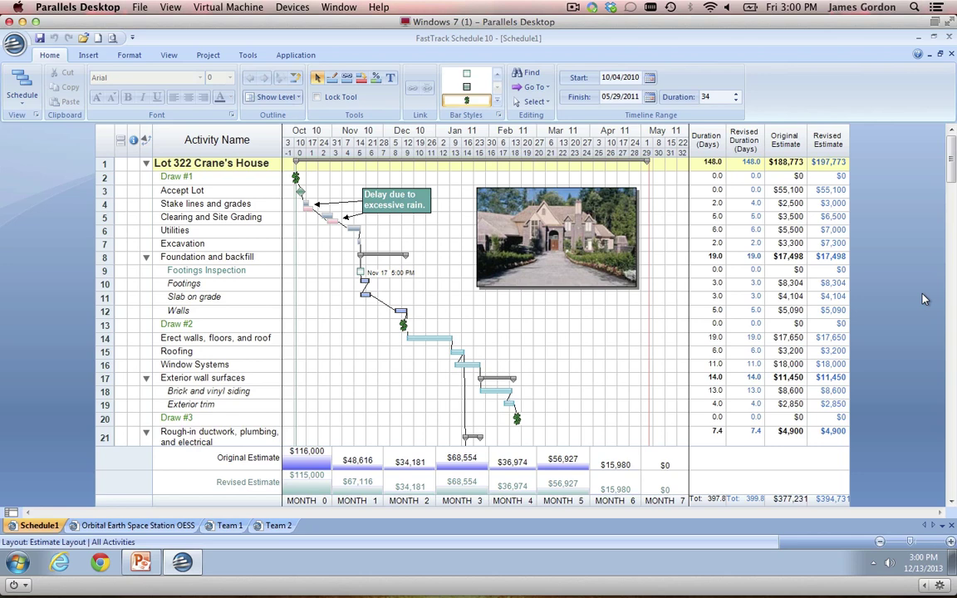
- Create a new blank schedule with House A as the first activity and an indented sub-activity row beneath it
click(13, 43)
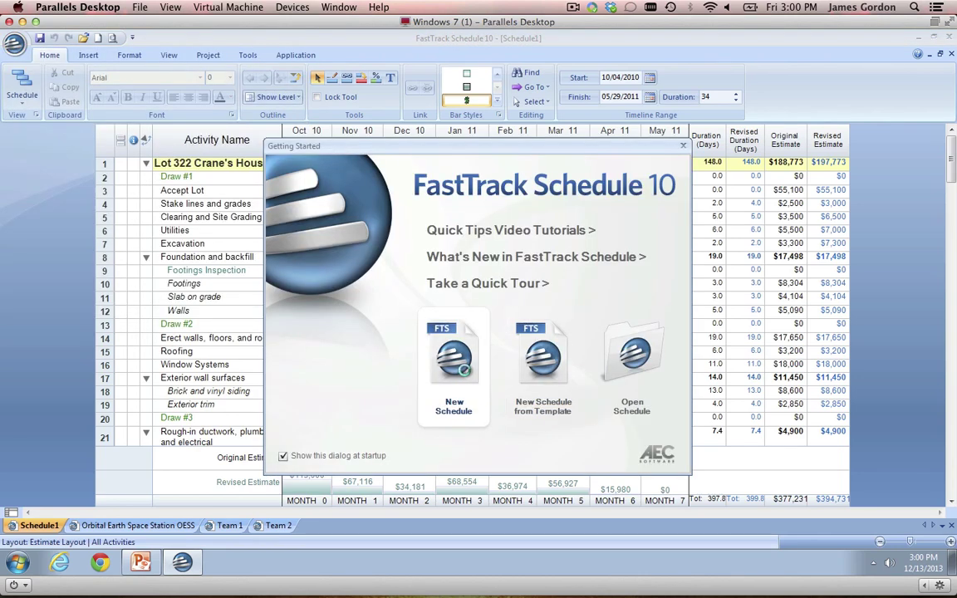
click(456, 334)
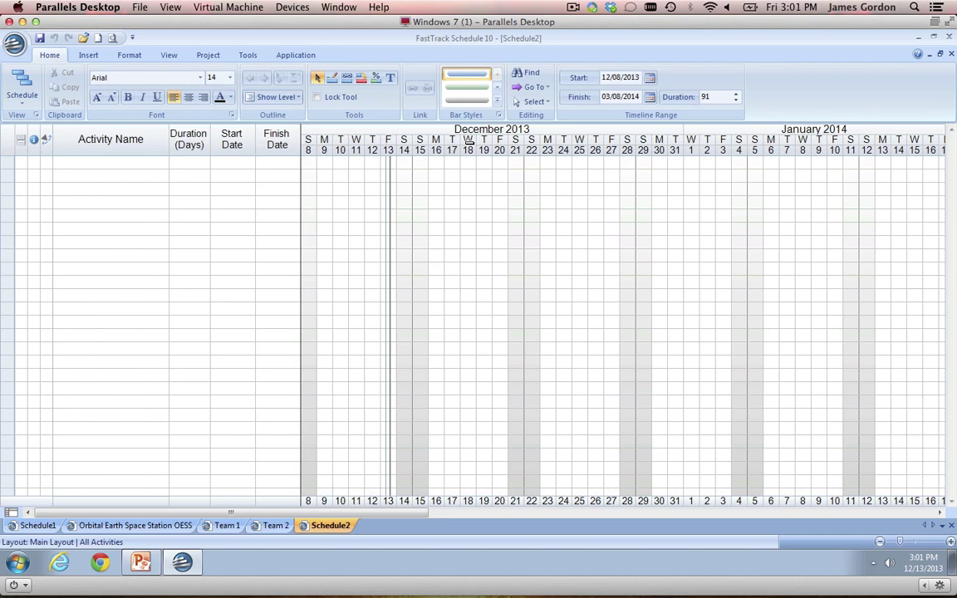
text(Housa)
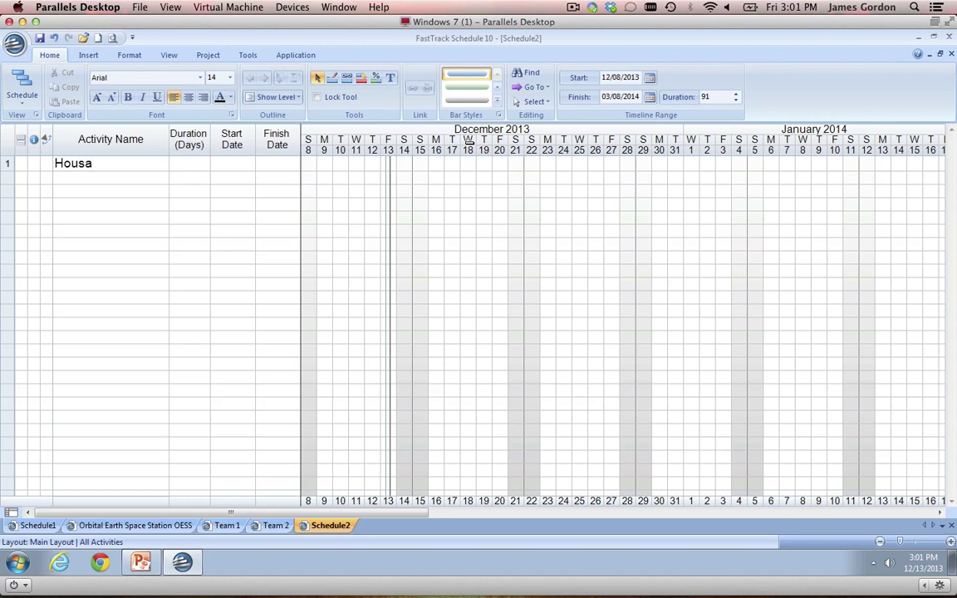
key(BackSpace)
text(e A)
click(264, 78)
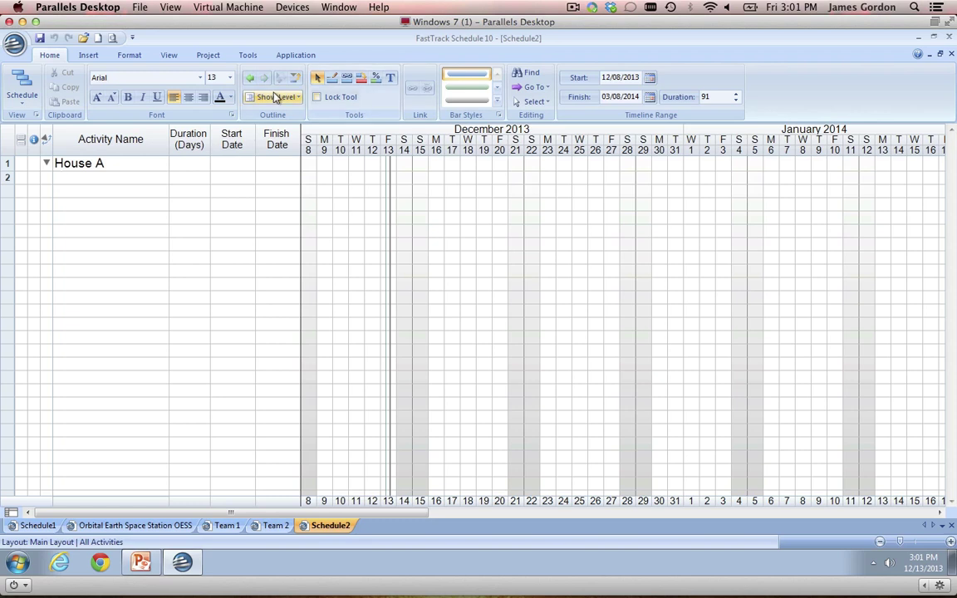
click(249, 77)
click(265, 78)
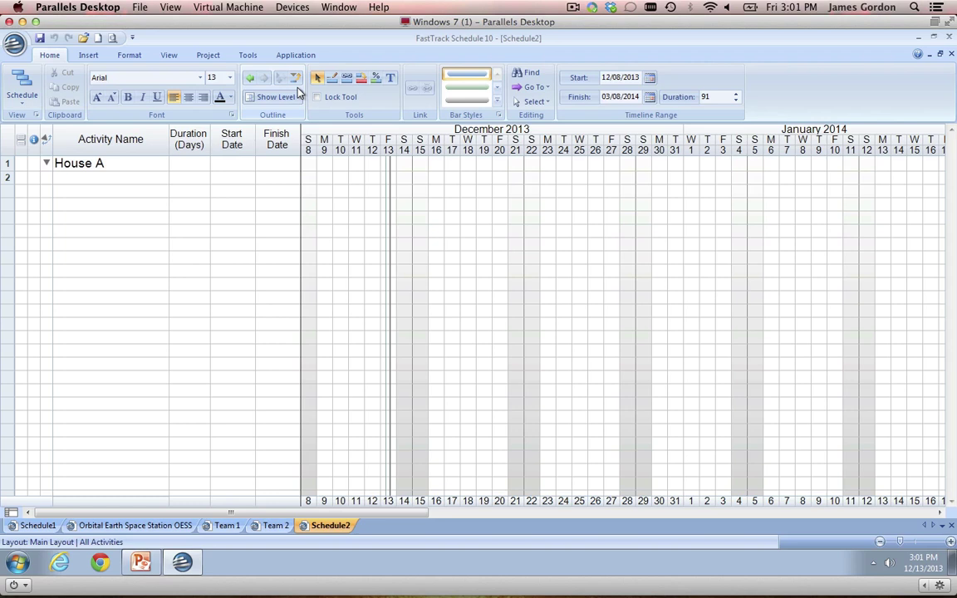
- Enter Foundation, Walls, Roof and Interior as sub-activities of House A
text(Foundation)
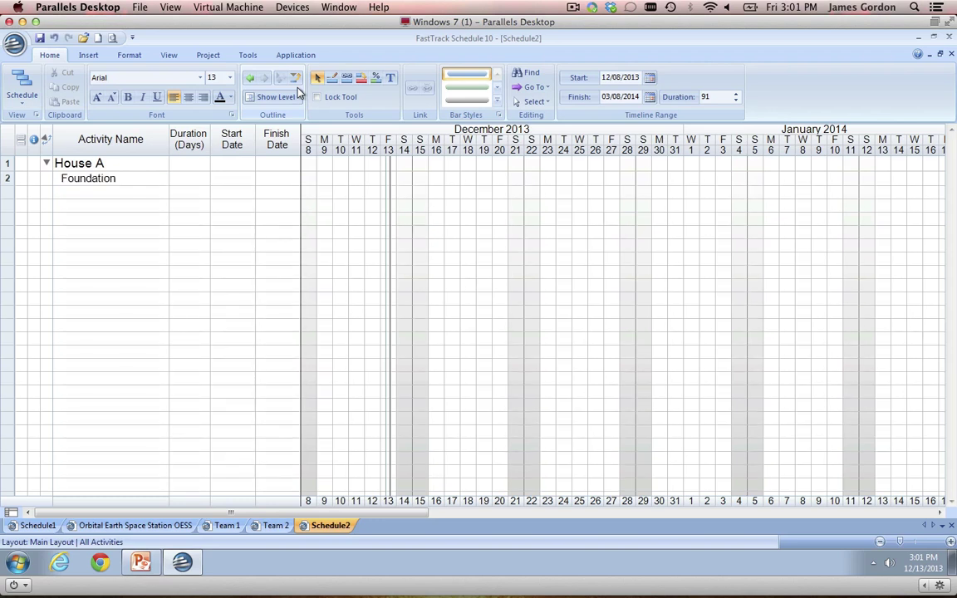
key(Return)
text(Walls)
key(Return)
text(Roof)
key(Return)
text(Interior)
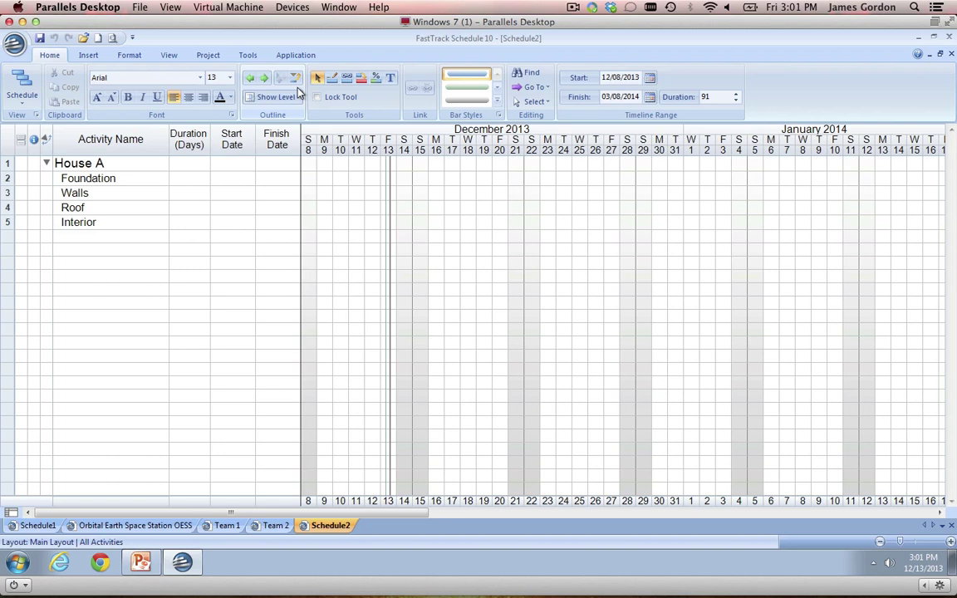
- Add Electrical and Plumbing as sub-activities one outline level below Interior
key(Tab)
text(Electrical)
key(Return)
text(Plumbing)
click(179, 241)
- Set the duration of the Foundation activity to 4 days
click(194, 176)
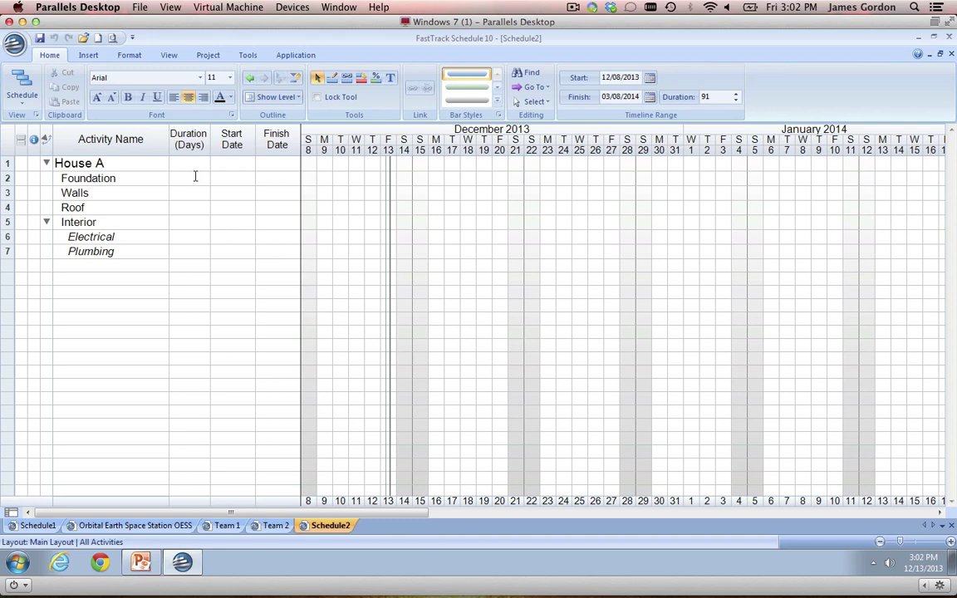
text(4)
click(199, 195)
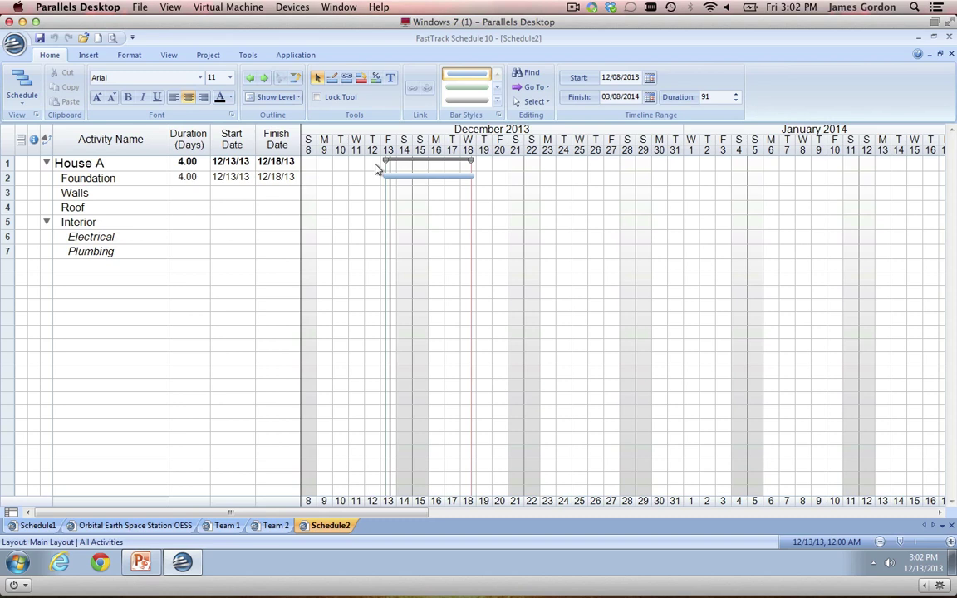
- Set Walls to start 12/13/13 and finish 12/17/13, and draw a Roof bar from 12/13/13 to 12/19/13
click(231, 194)
click(250, 192)
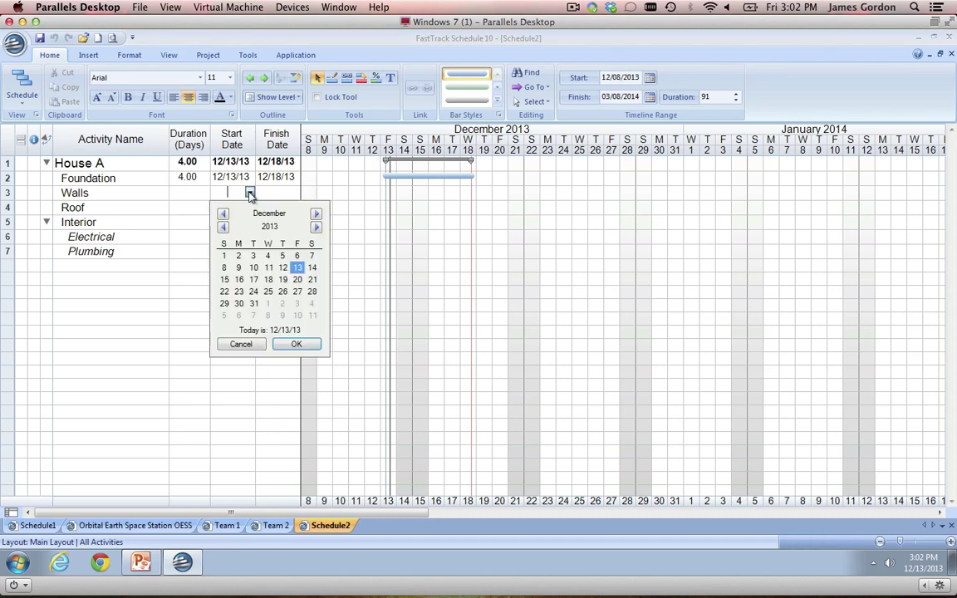
click(297, 266)
click(278, 192)
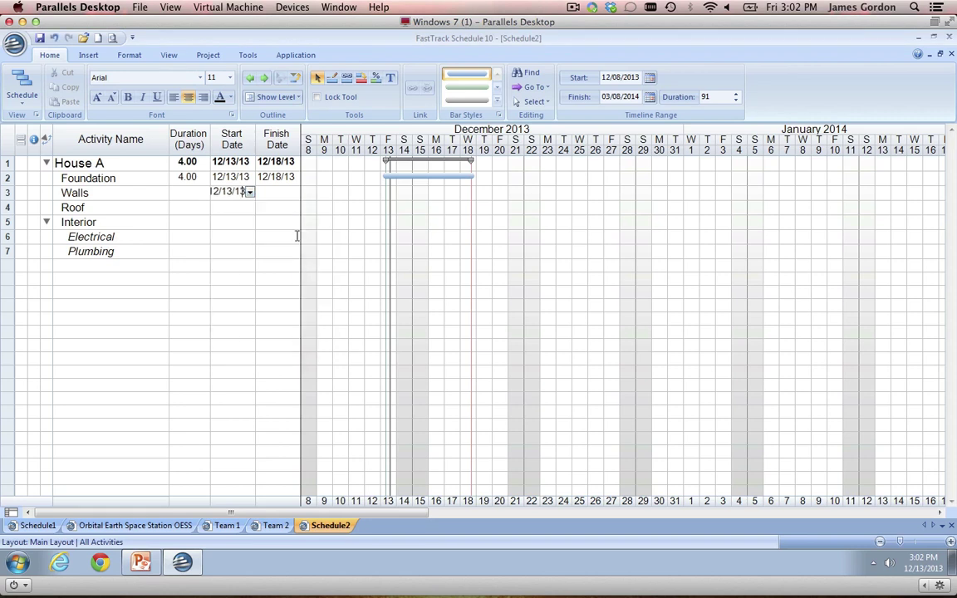
click(296, 192)
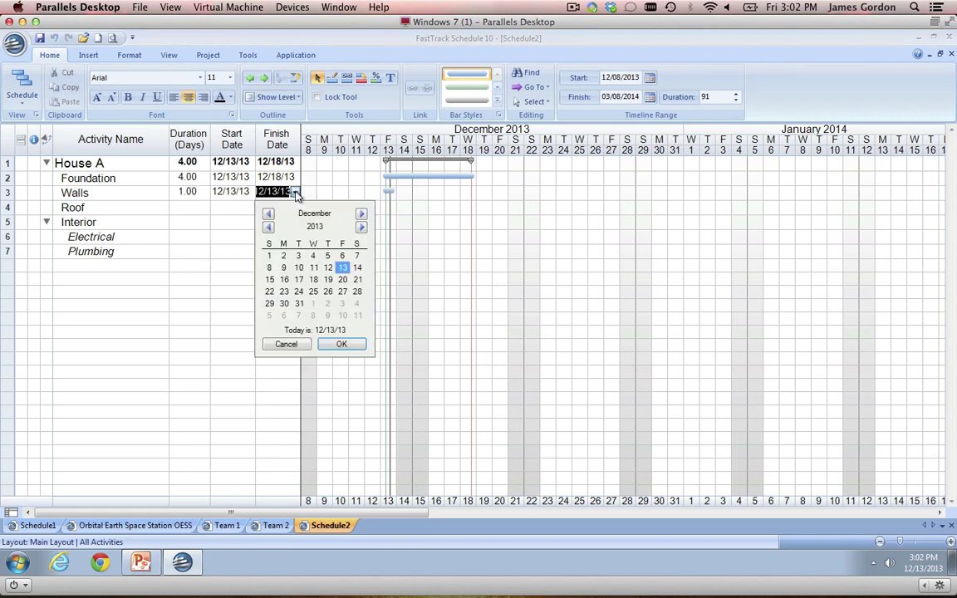
click(298, 279)
click(341, 344)
click(509, 323)
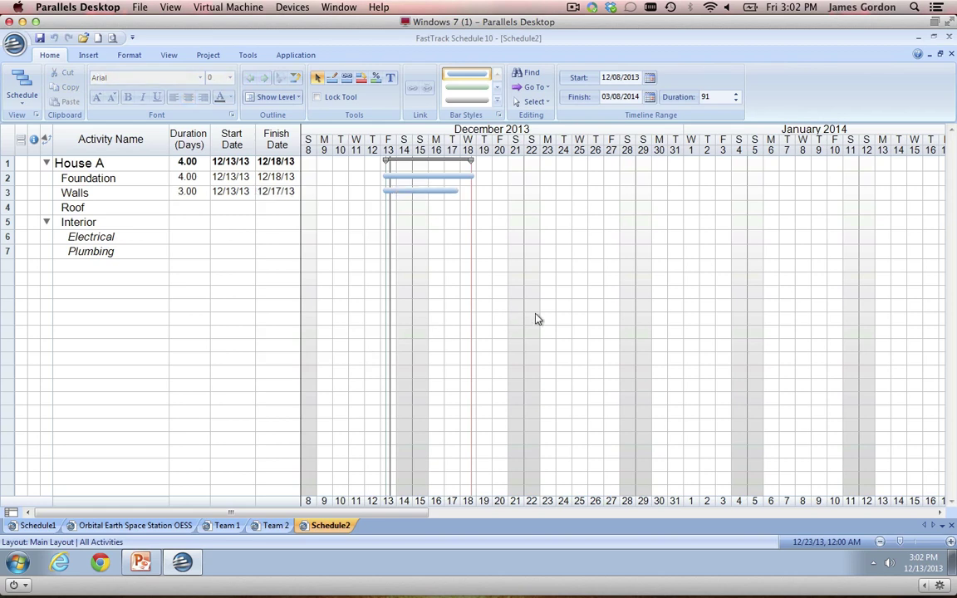
click(336, 81)
drag(381, 207, 490, 207)
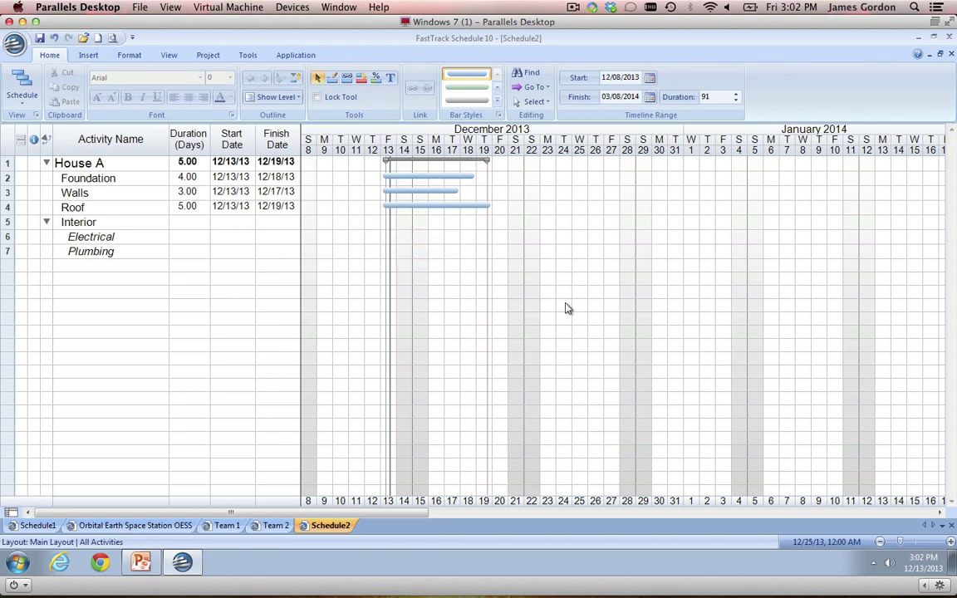
- Set the duration of Electrical to 3 days and of Plumbing to 2 days
click(186, 237)
text(3)
click(188, 251)
text(2)
click(494, 273)
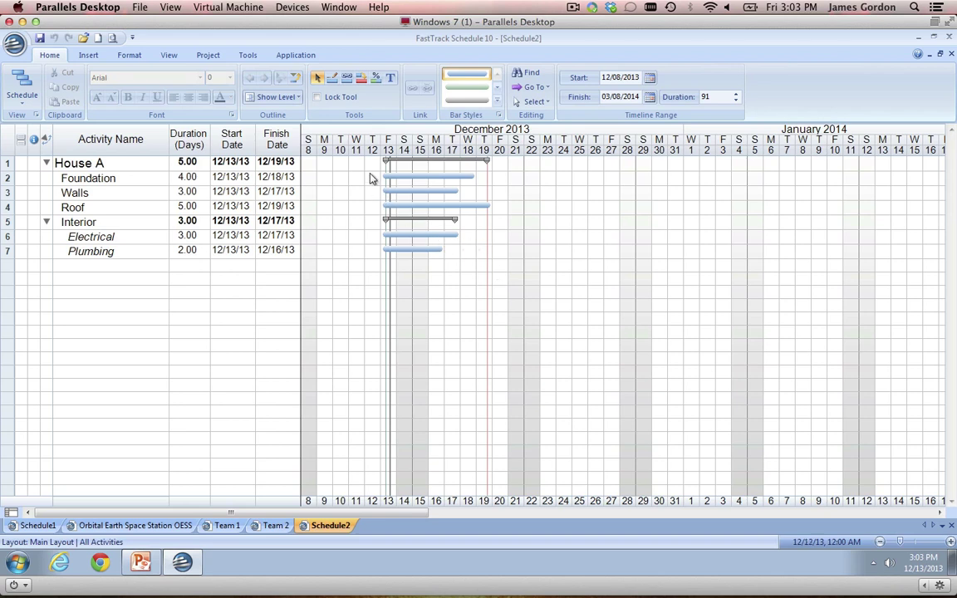
- Select all seven rows from House A to Plumbing and link their activities in sequence
drag(374, 180, 453, 258)
click(416, 241)
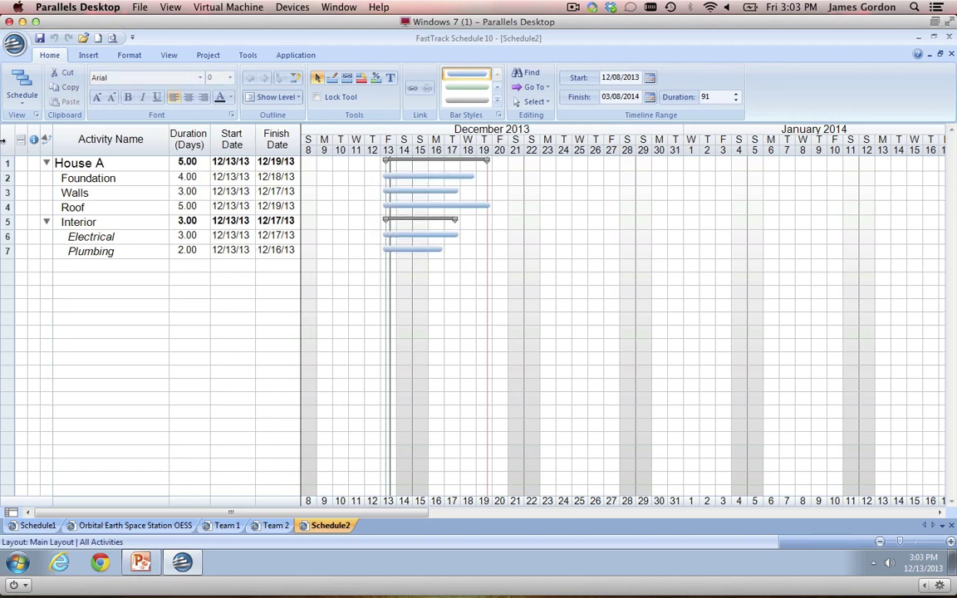
click(6, 163)
shift+click(7, 251)
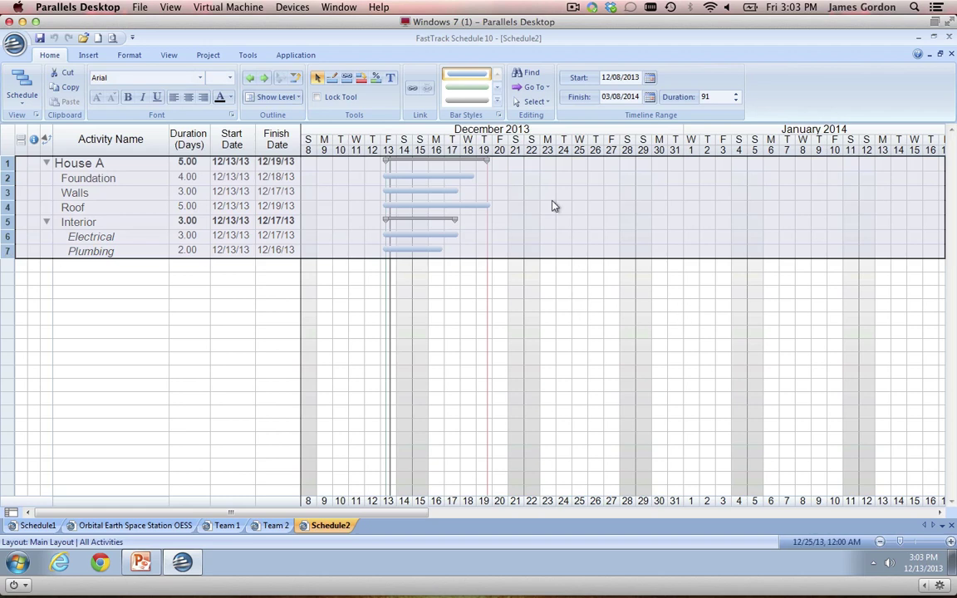
click(412, 88)
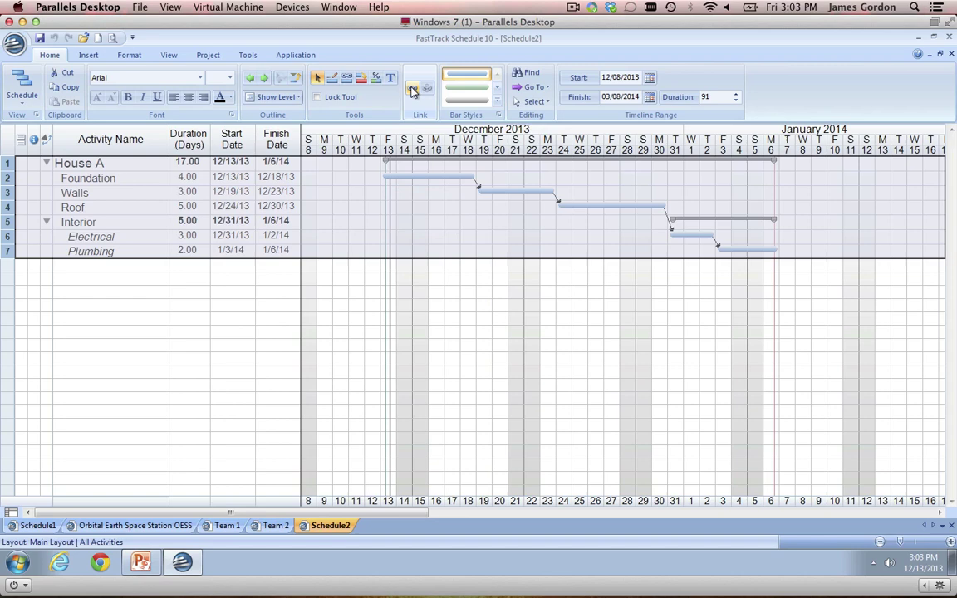
click(594, 309)
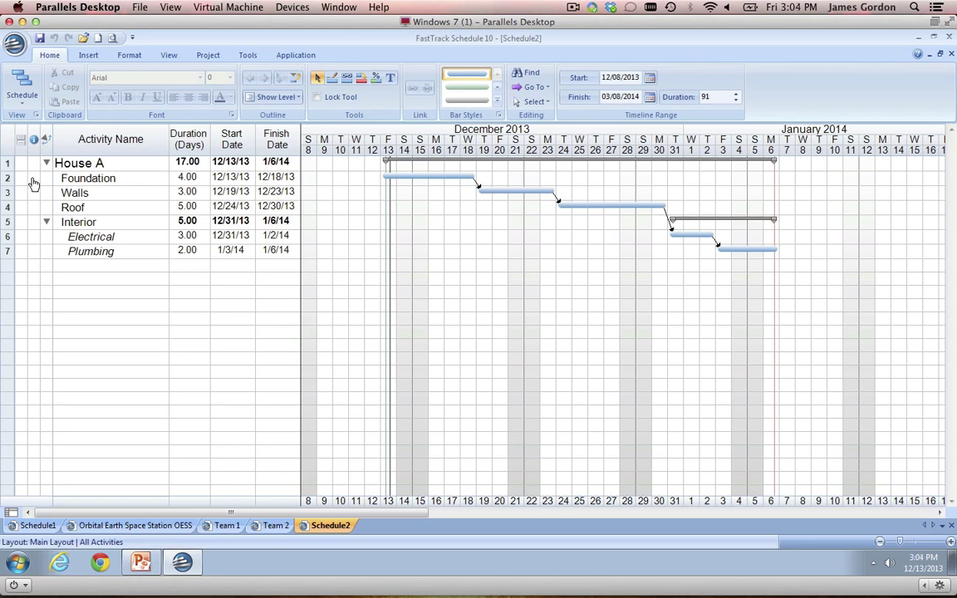
- Review the Foundation bar's tracking details, links and available predecessor activities without changing them
double_click(445, 177)
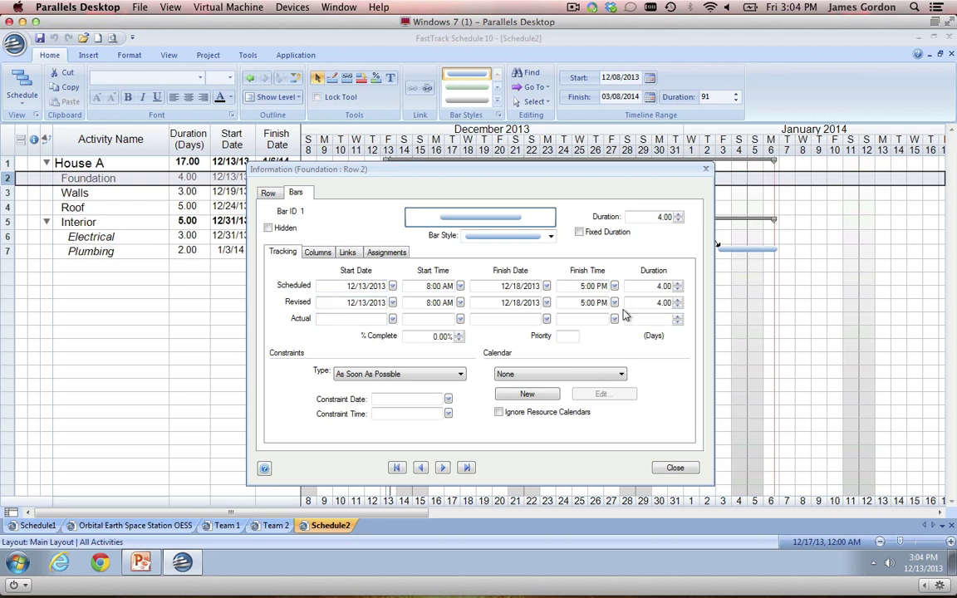
click(347, 253)
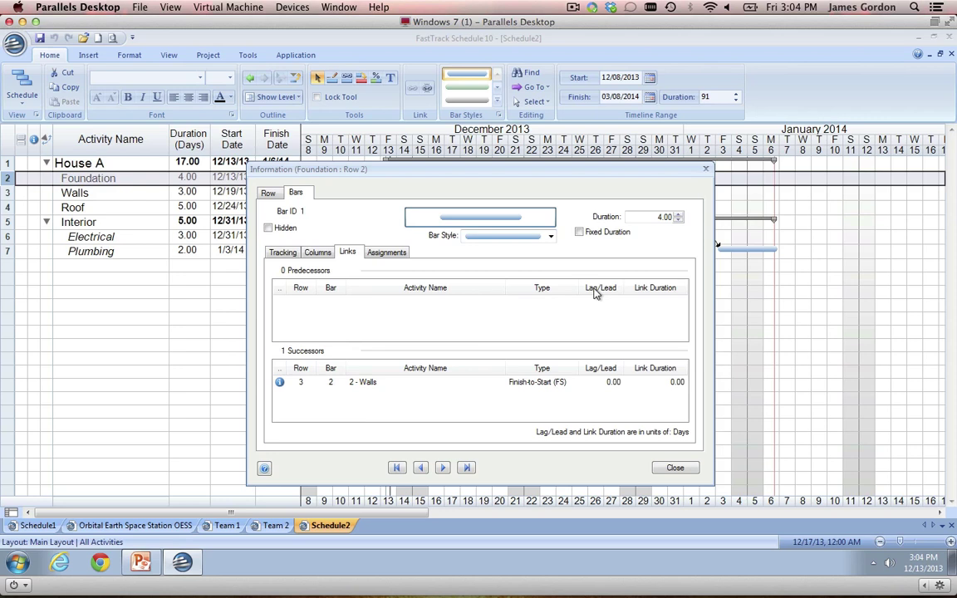
click(420, 304)
click(500, 304)
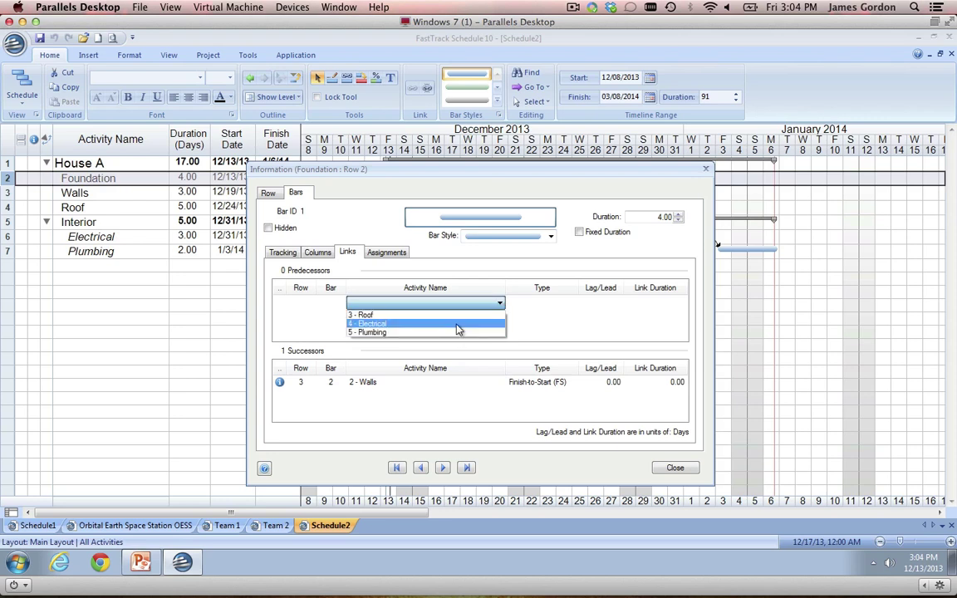
click(553, 251)
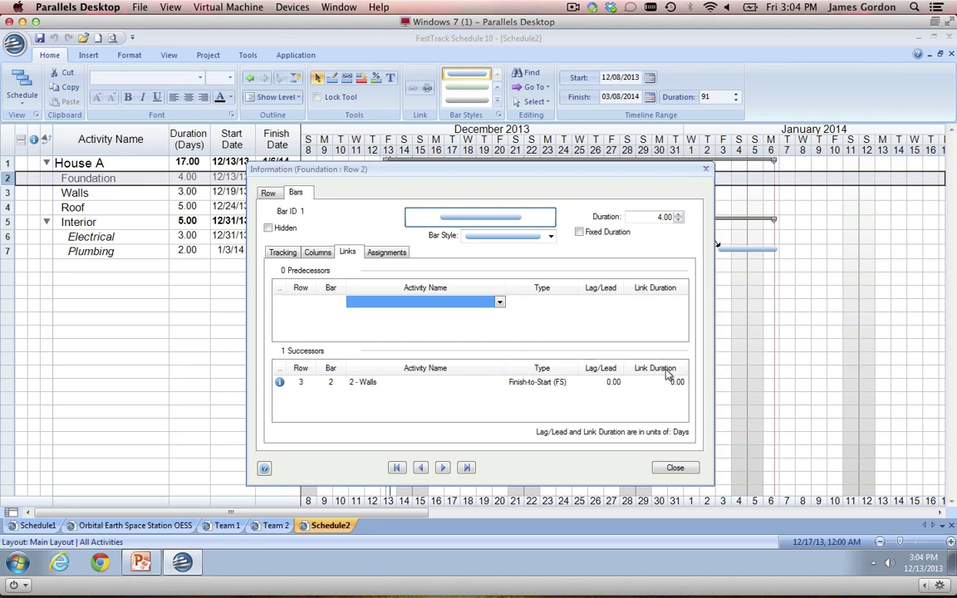
click(675, 467)
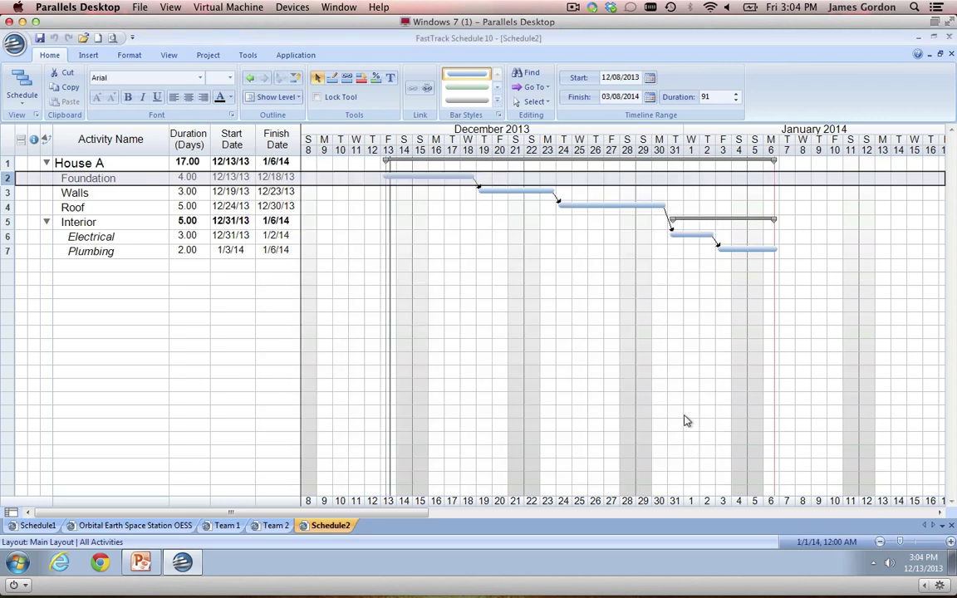
click(669, 385)
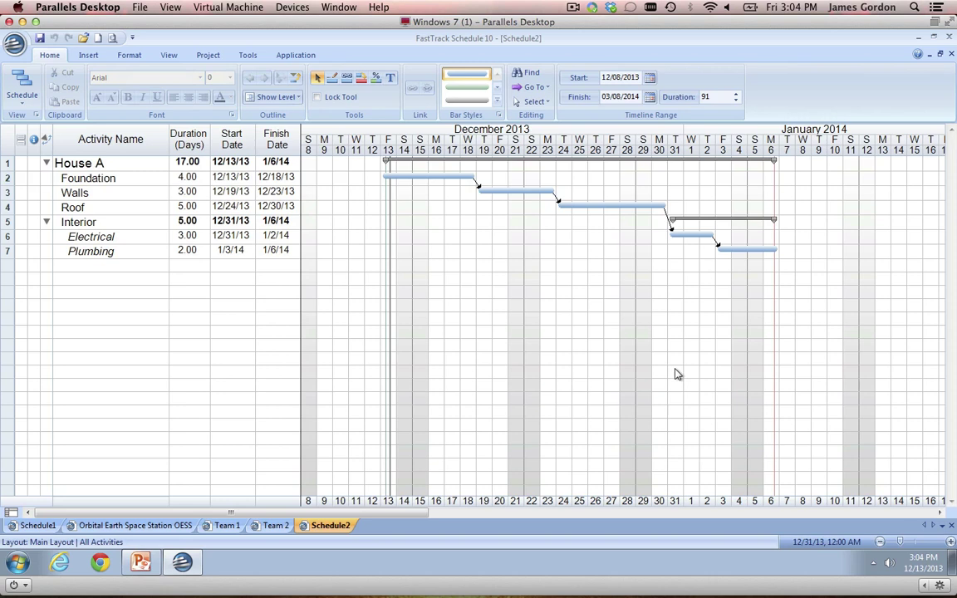
- Add a one-day lag to the link from Foundation to Walls
double_click(480, 189)
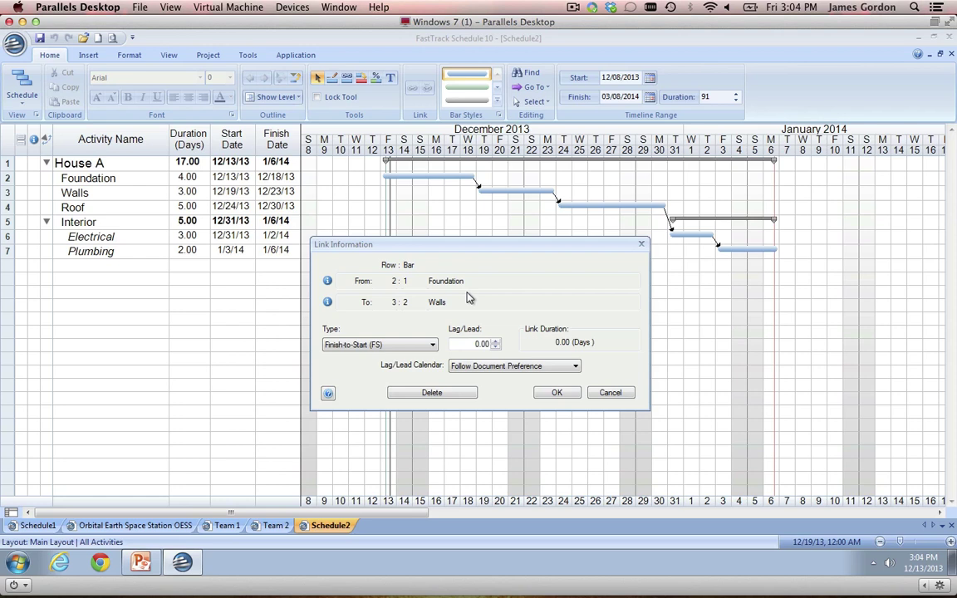
click(496, 342)
click(555, 392)
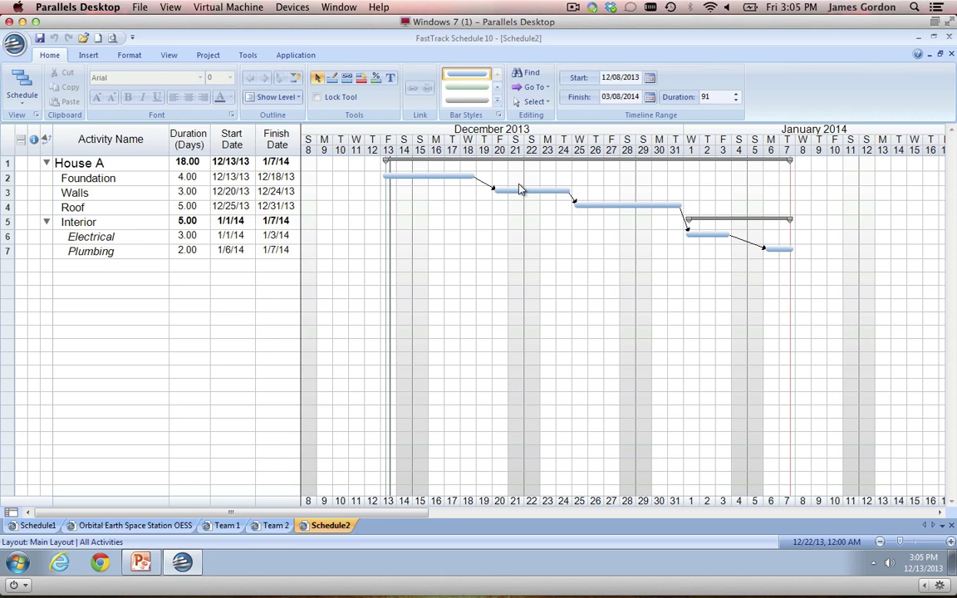
- Change the link type between Electrical and Plumbing to Start-to-Start (SS)
double_click(745, 245)
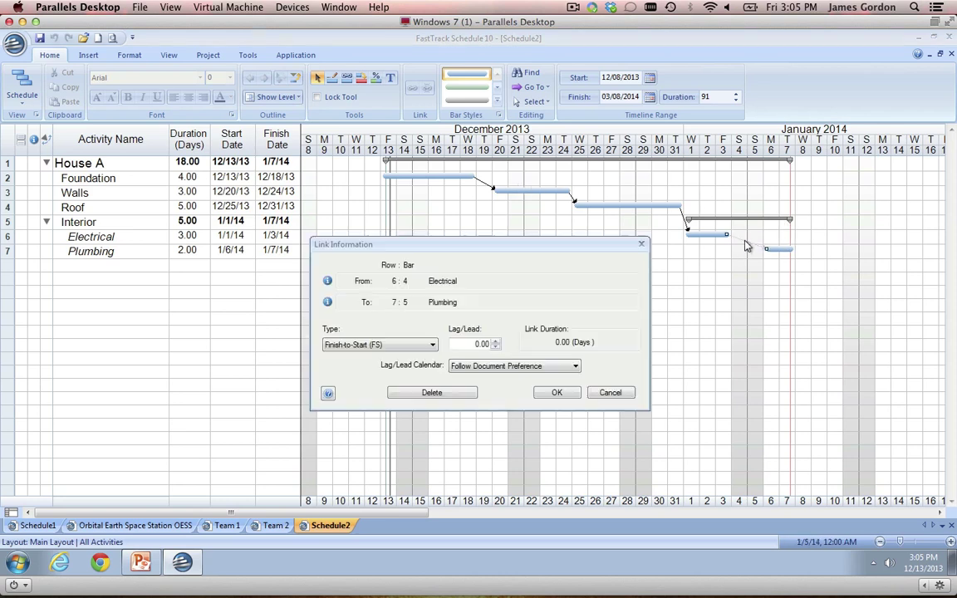
click(418, 346)
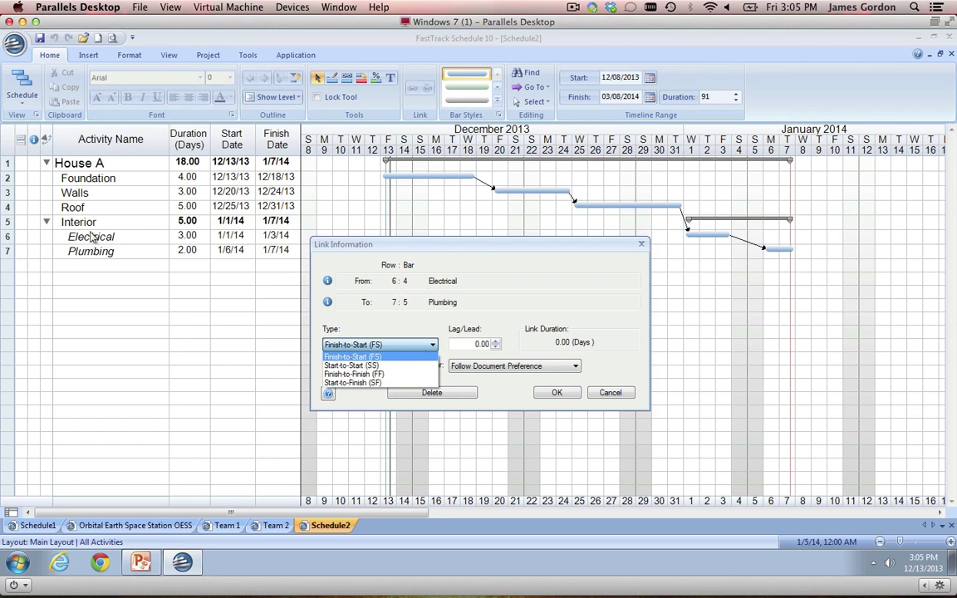
click(366, 365)
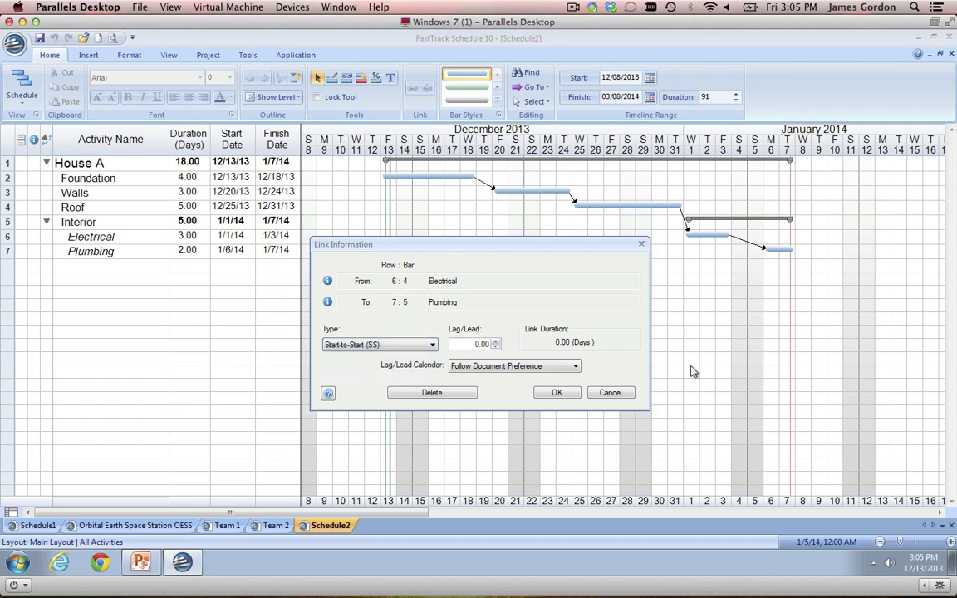
click(556, 392)
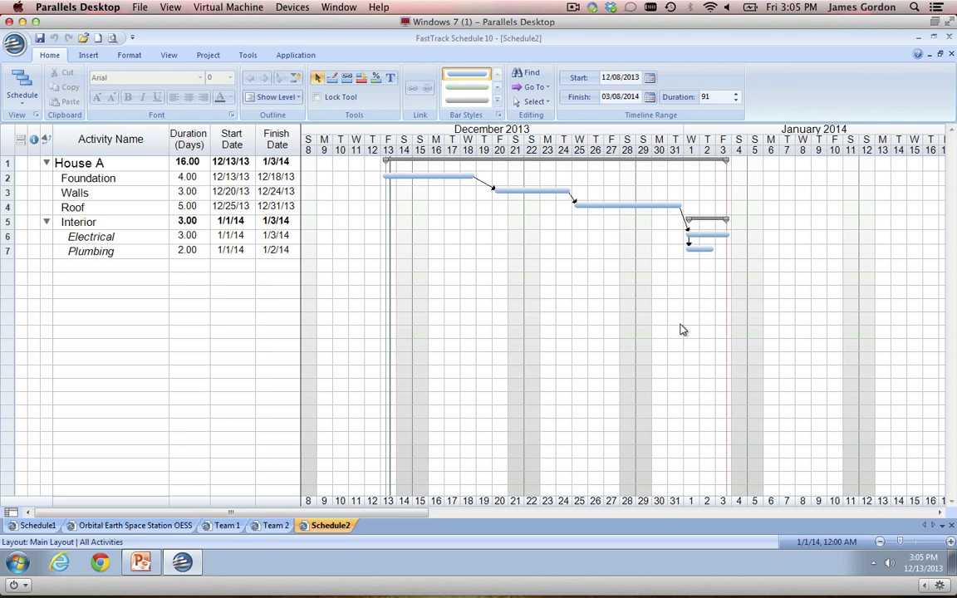
- Shift the Walls bar's revised dates to run from 12/23/13 8:00 AM to 12/25/13 5:00 PM
click(332, 77)
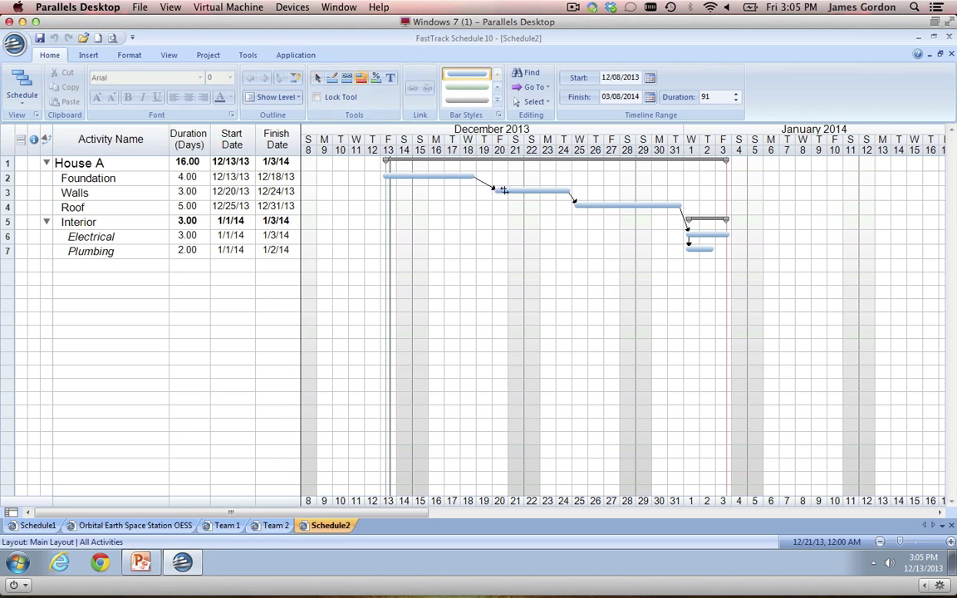
drag(503, 191, 524, 192)
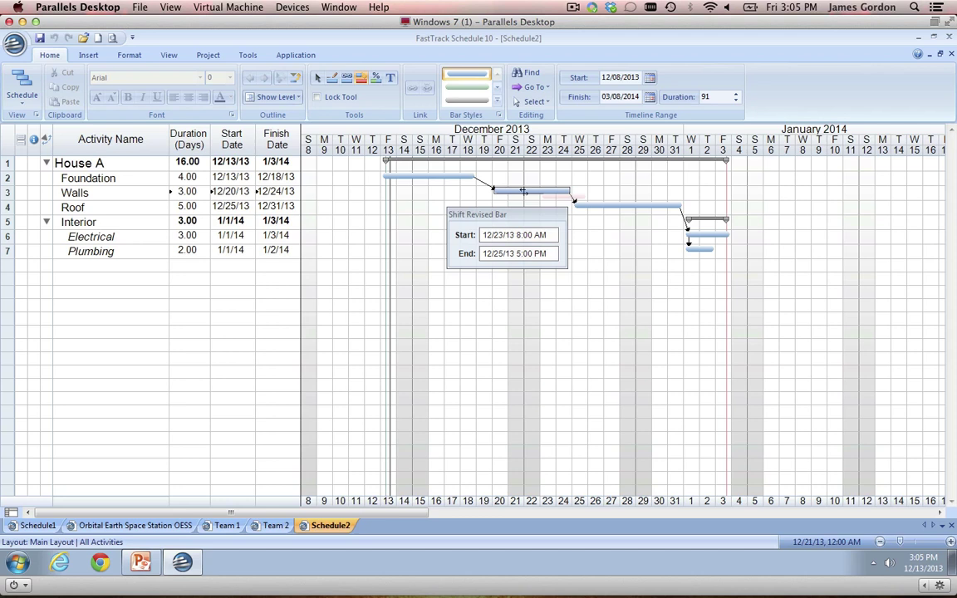
drag(524, 192, 524, 192)
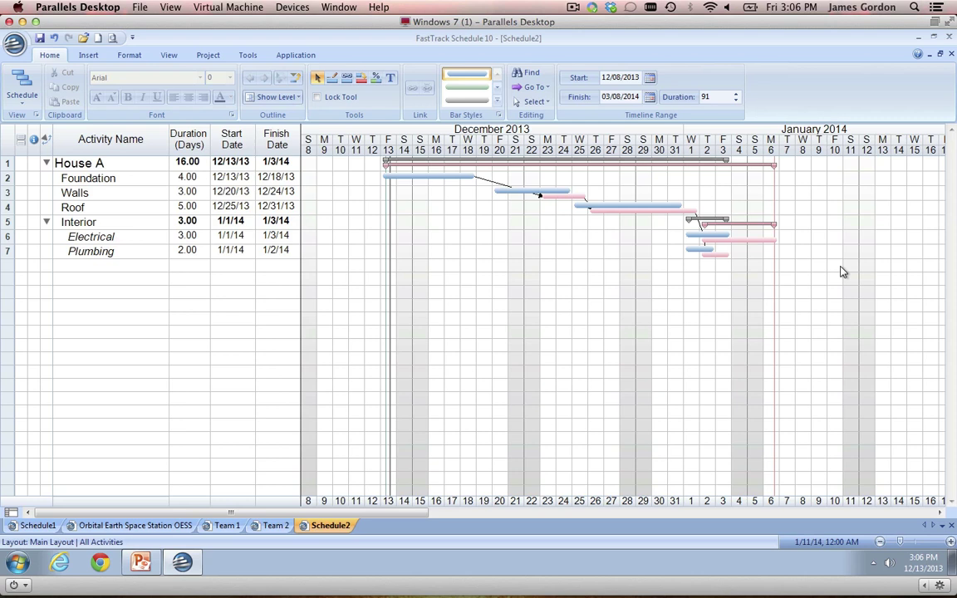
- Record an actual duration of 4 days in the Foundation bar's tracking details
double_click(446, 175)
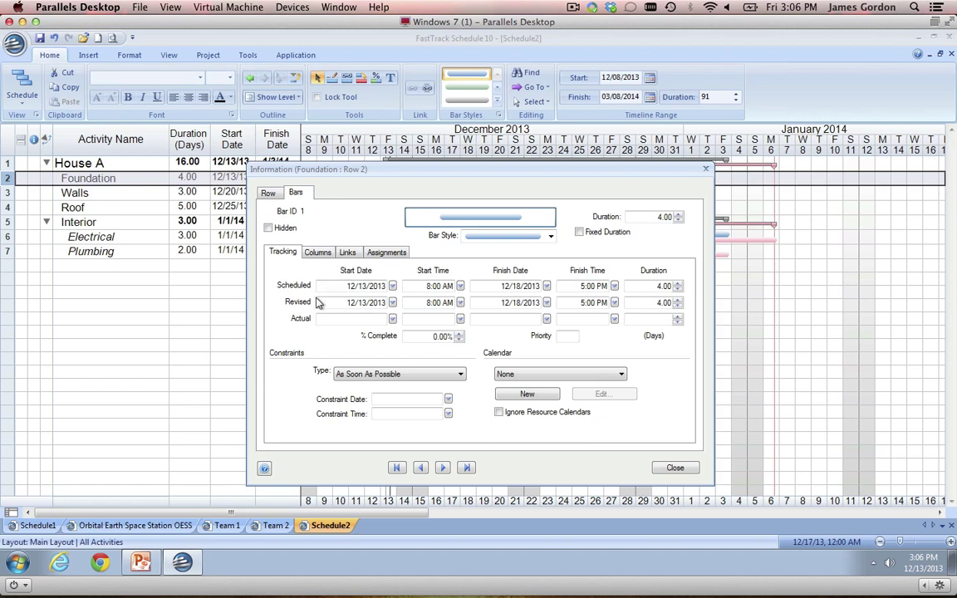
click(357, 318)
click(645, 318)
text(4)
click(677, 468)
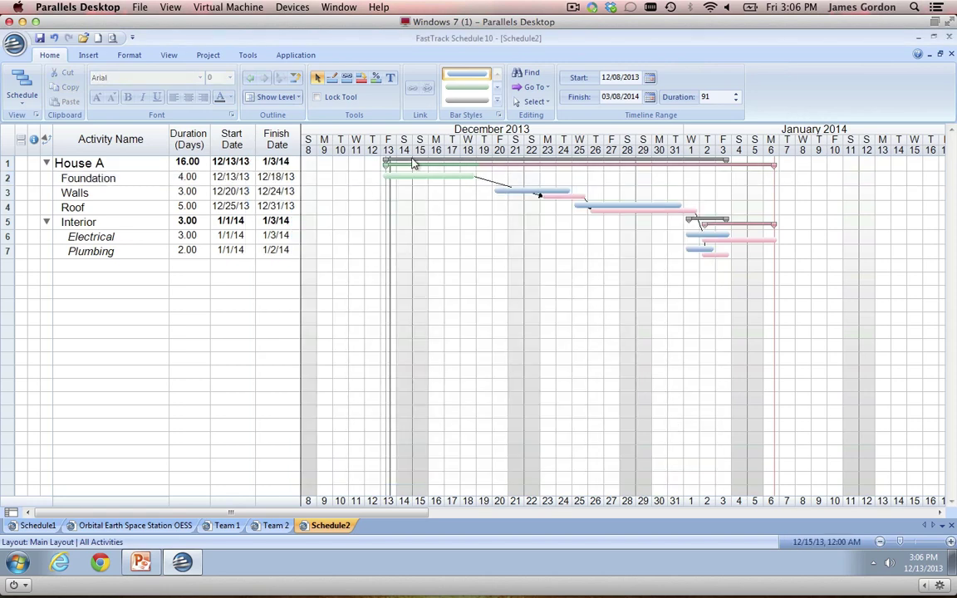
- Set the Walls bar's completion to 50% in its tracking details
mouse_move(413, 163)
double_click(538, 193)
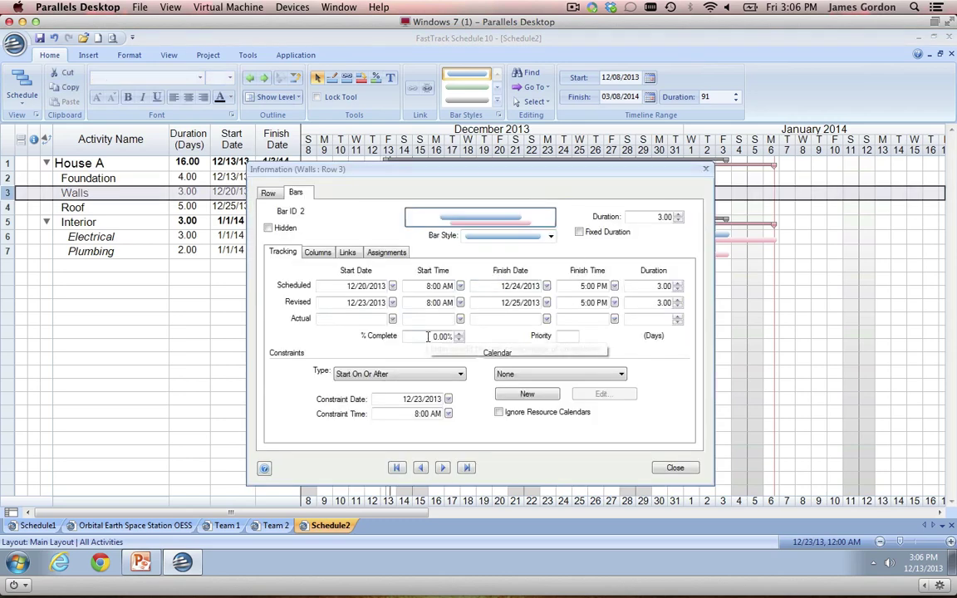
click(462, 337)
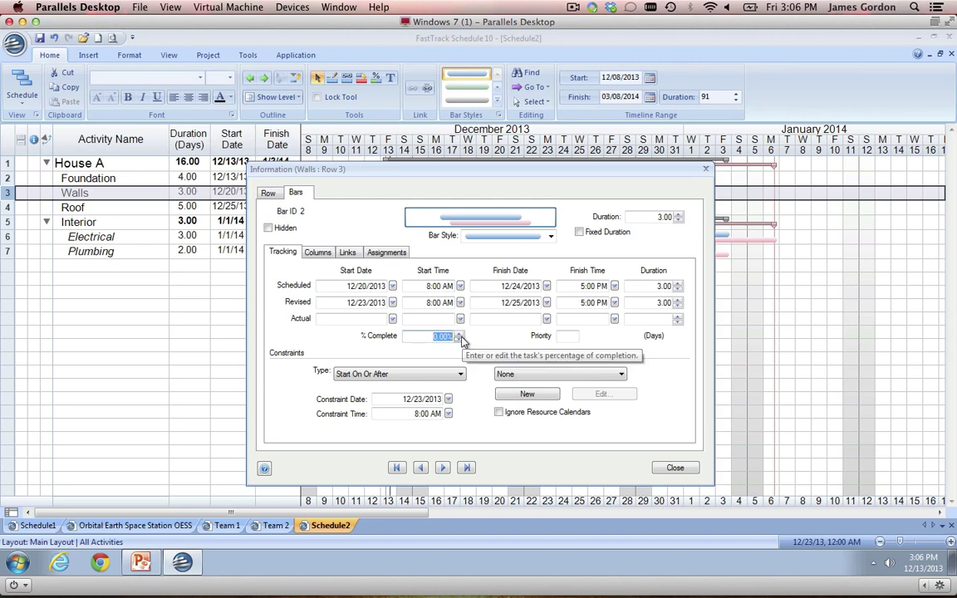
text(5.)
text(0)
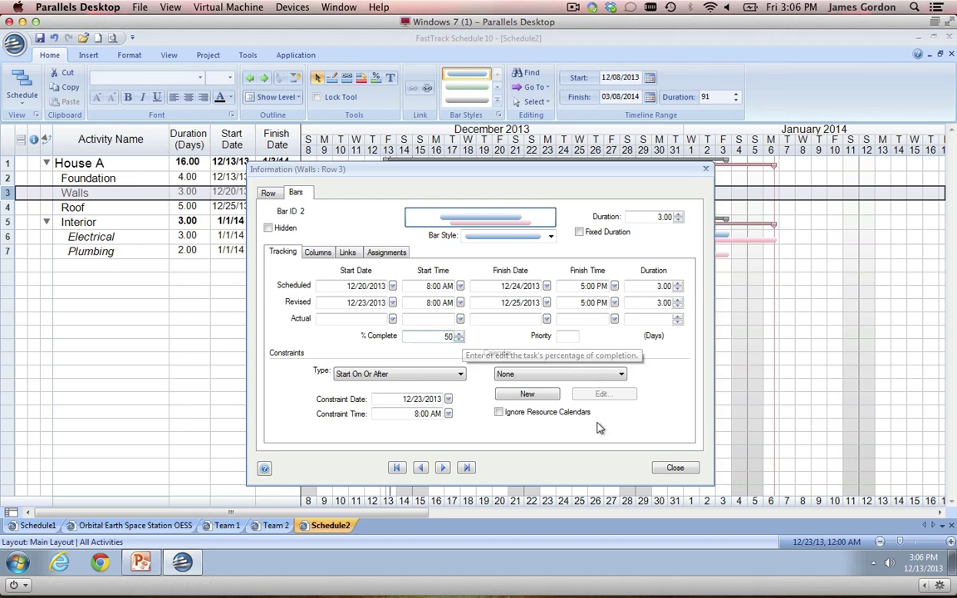
click(673, 467)
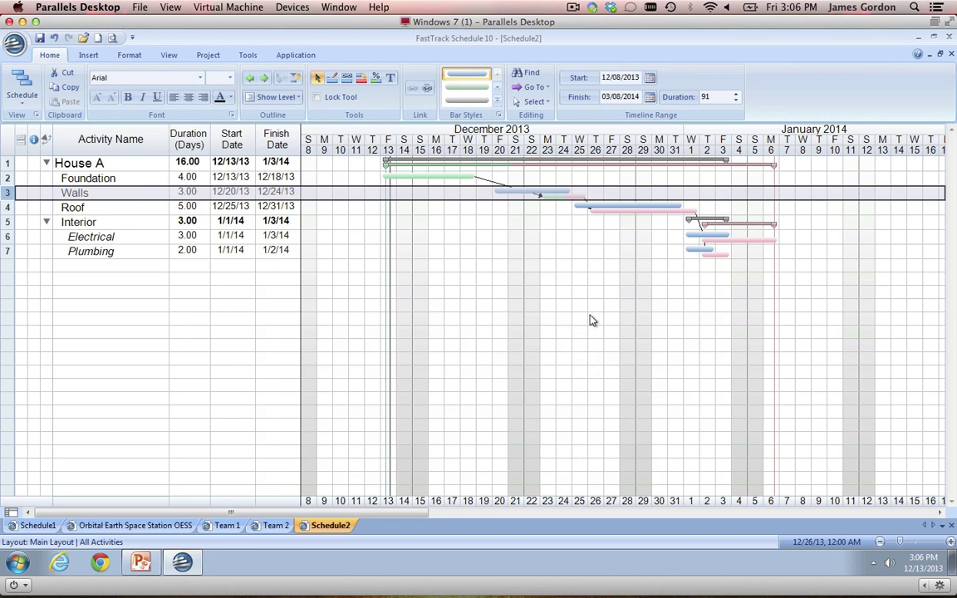
click(599, 309)
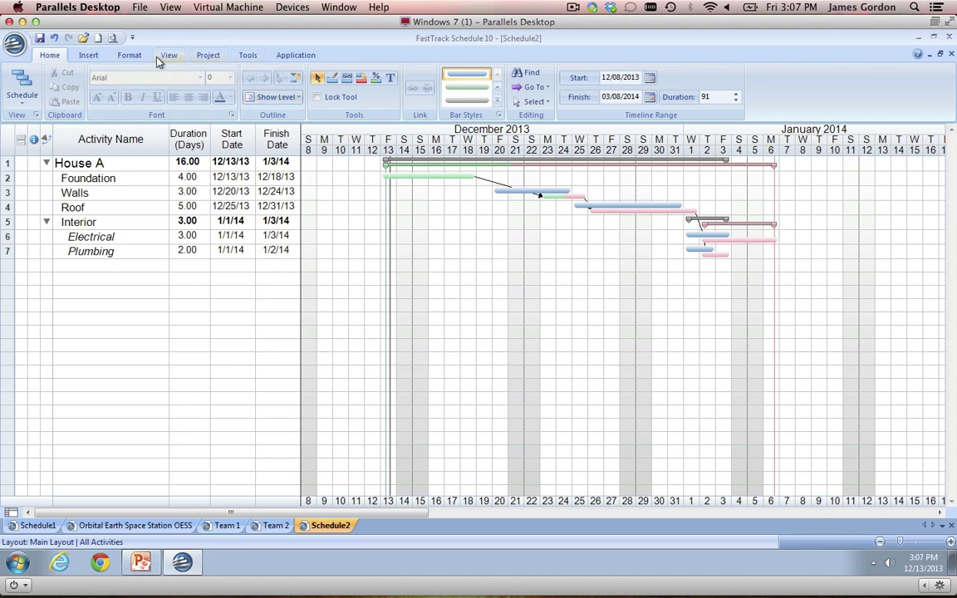
- Insert the % Complete column into the schedule beside the Finish Date column
click(83, 58)
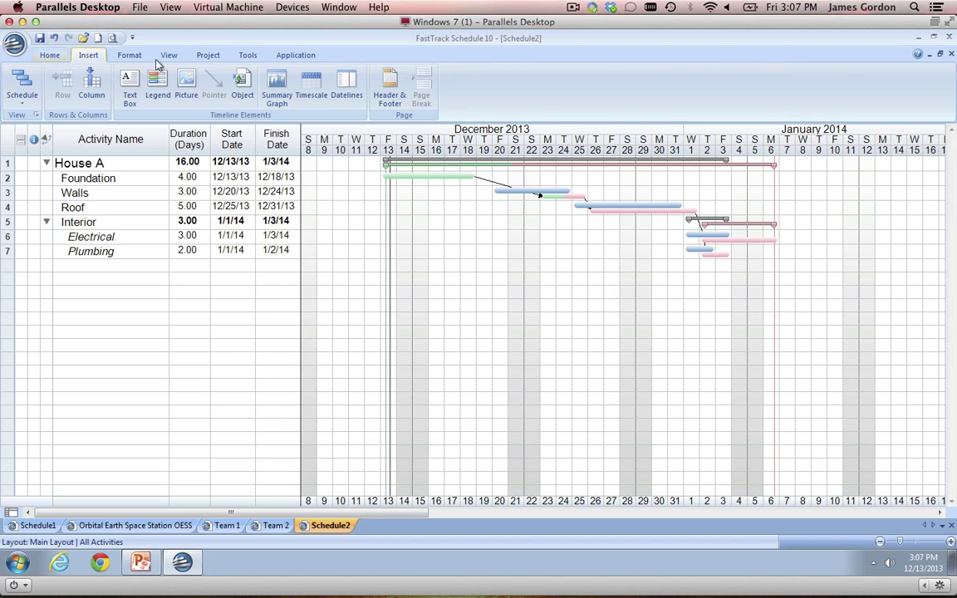
click(91, 86)
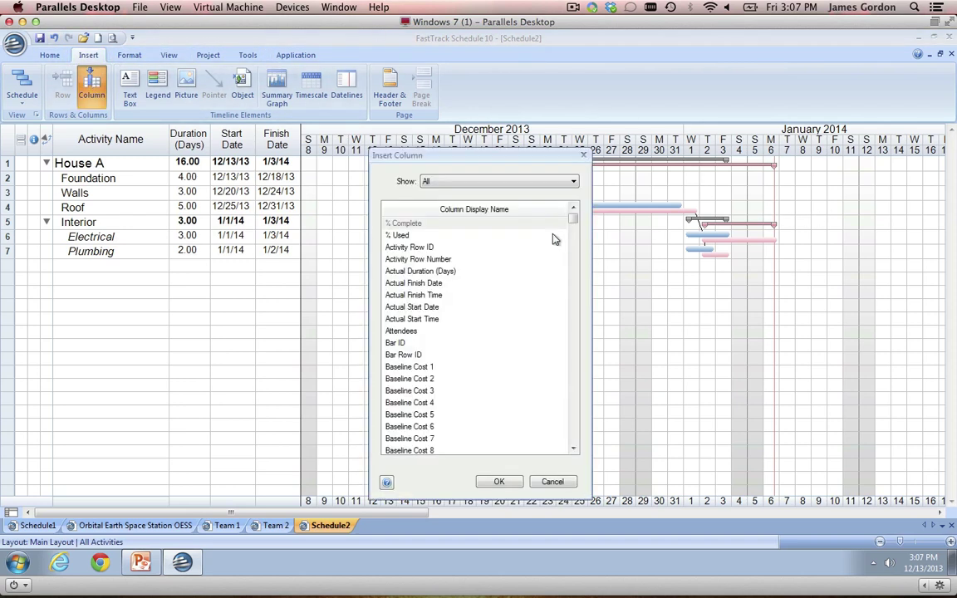
mouse_move(573, 218)
mouse_down()
mouse_move(572, 303)
mouse_move(571, 221)
mouse_up()
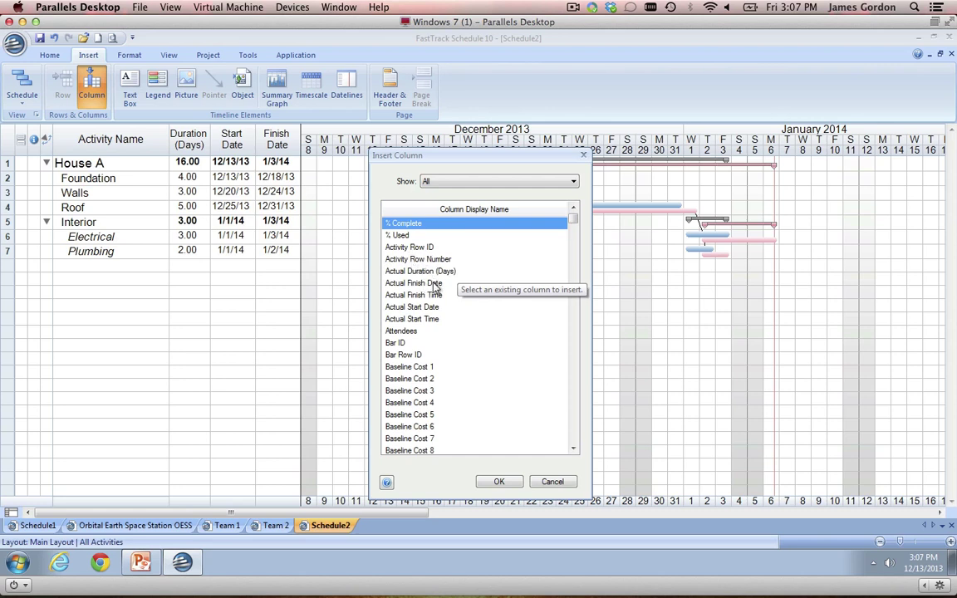
drag(575, 223, 585, 186)
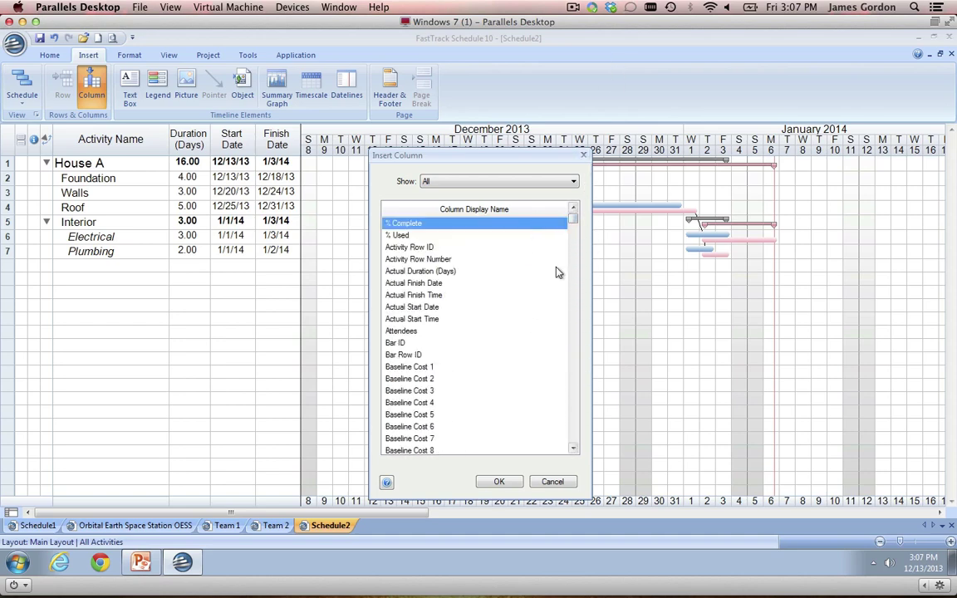
double_click(428, 224)
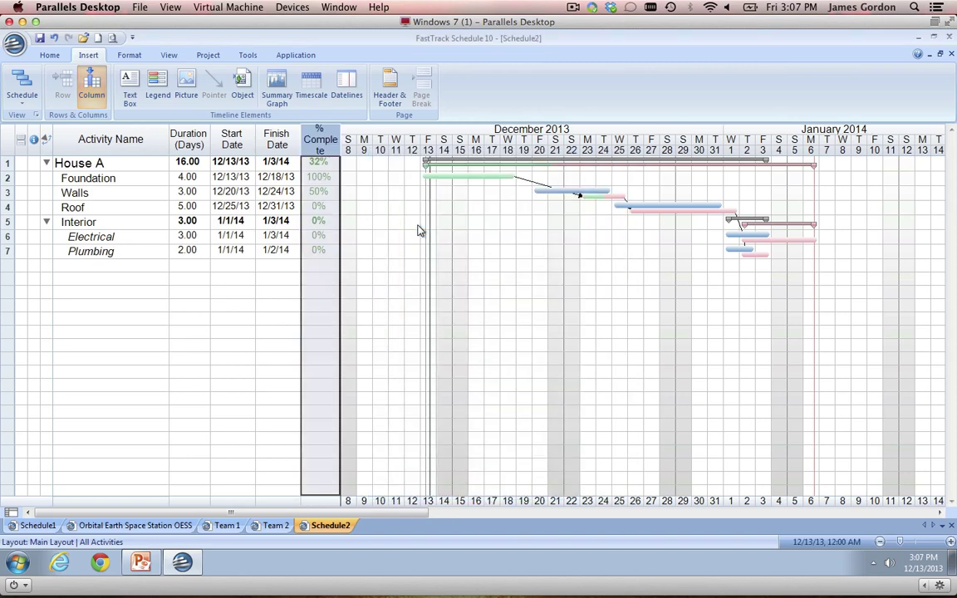
click(653, 258)
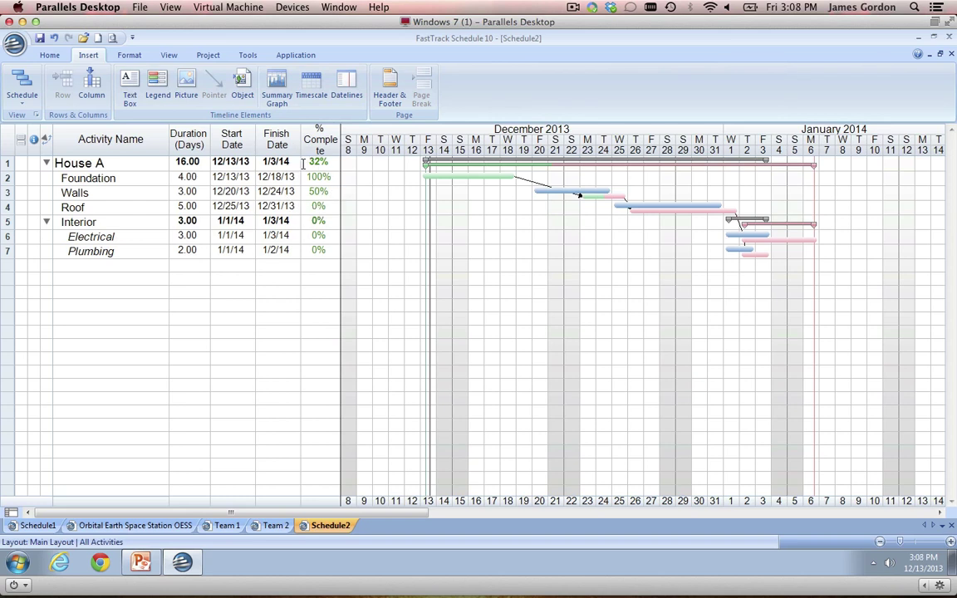
- Set the Roof activity's % Complete value to 25 in the activity table
click(324, 205)
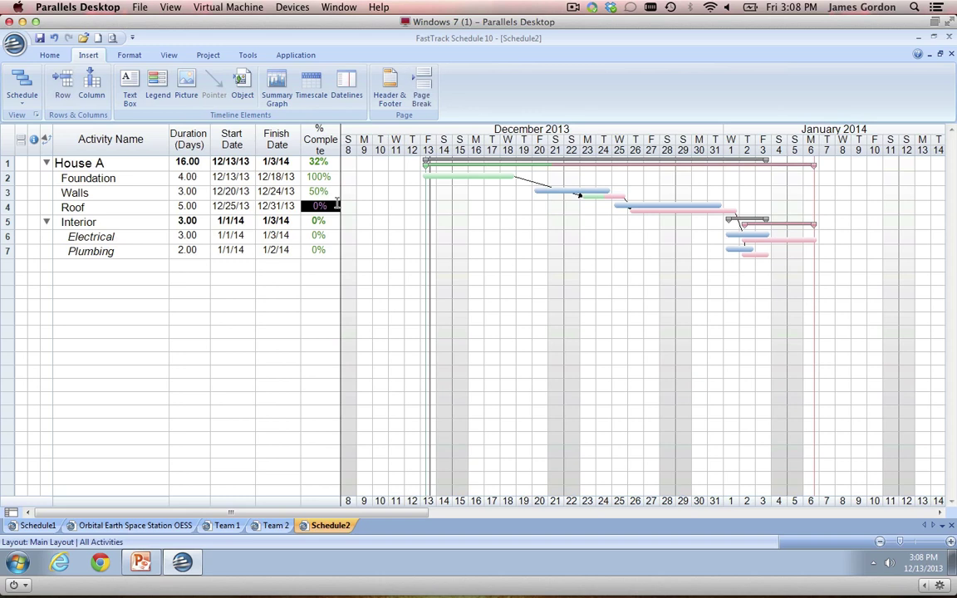
text(25)
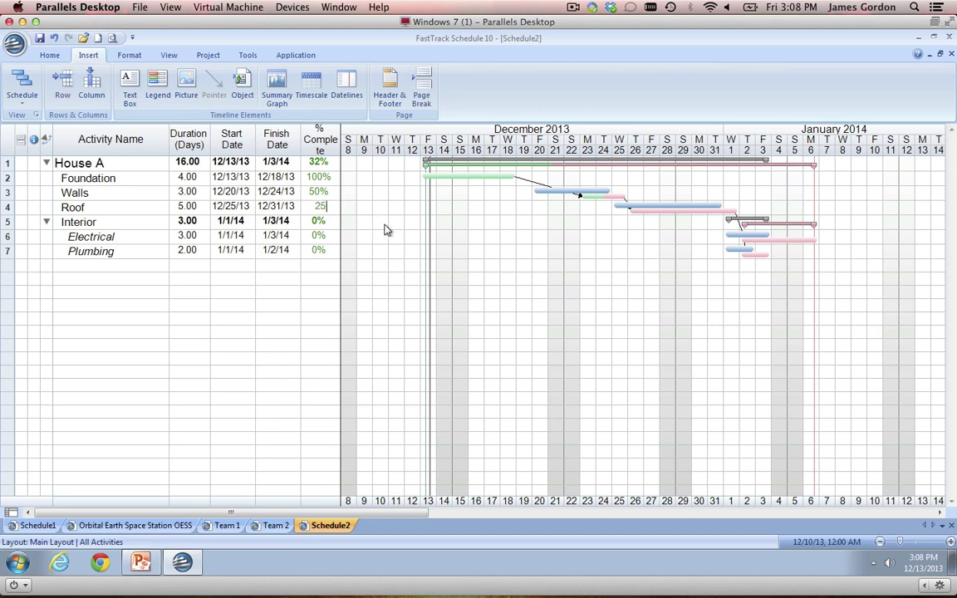
click(409, 230)
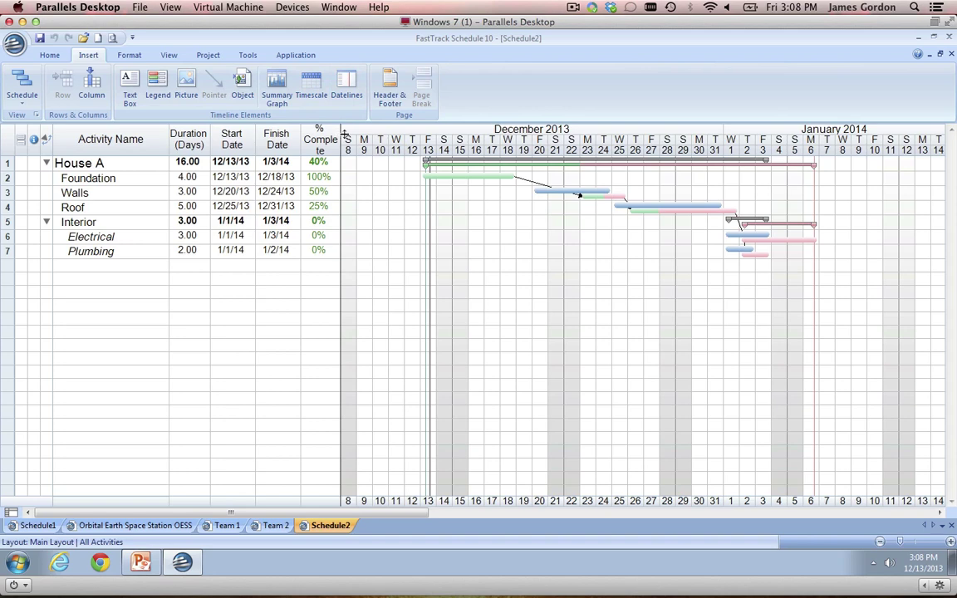
- Widen the % Complete column so its heading fits on two lines, and hide the column
drag(341, 138, 352, 139)
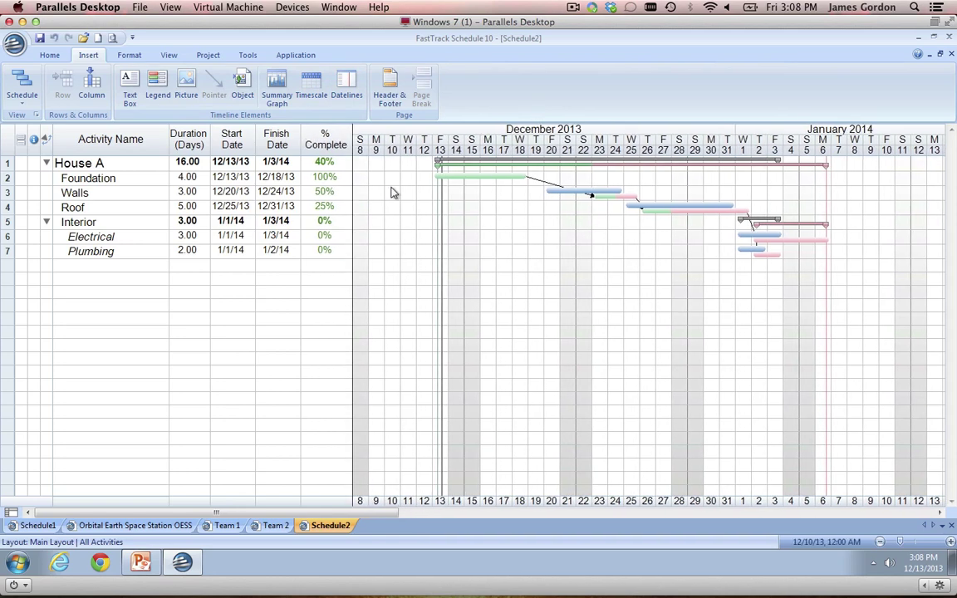
right_click(332, 139)
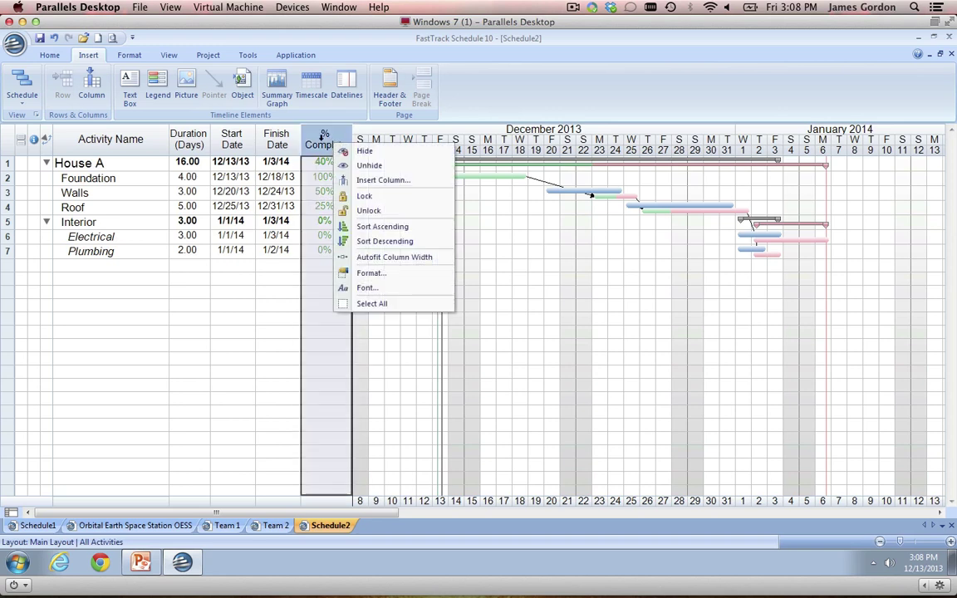
click(374, 152)
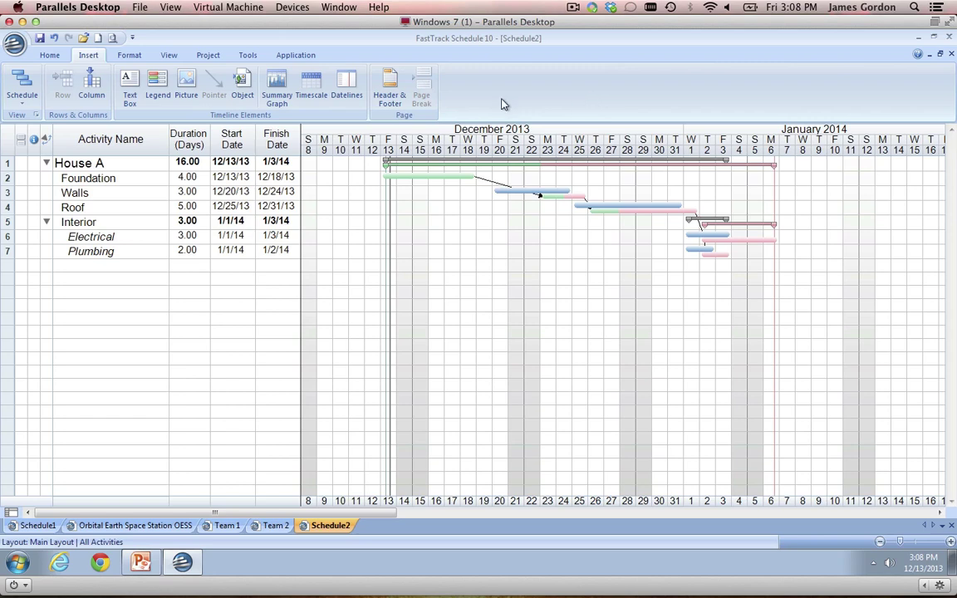
- Show the % Complete column again through the Main Layout definition and hide it once more
right_click(286, 144)
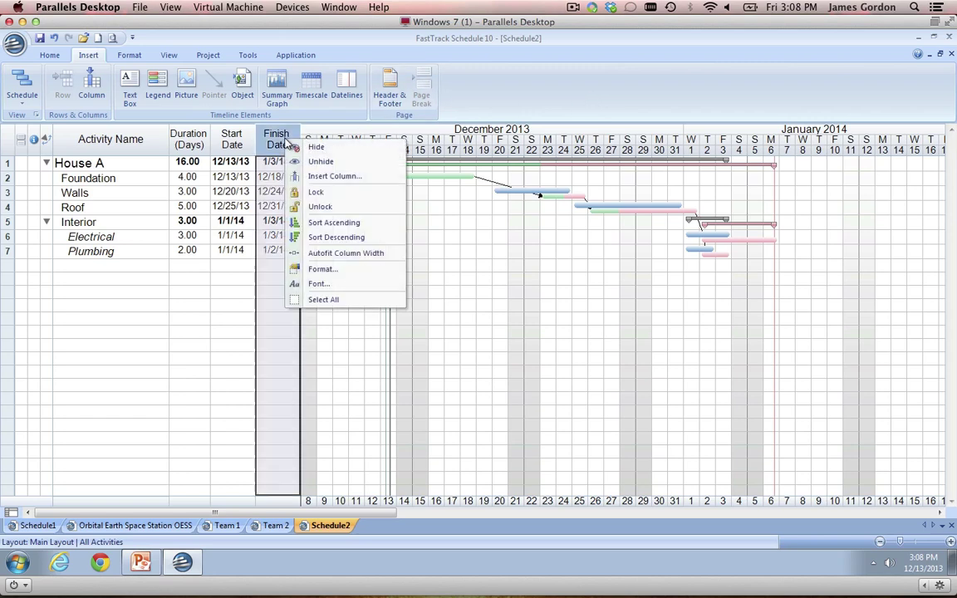
click(318, 162)
click(328, 335)
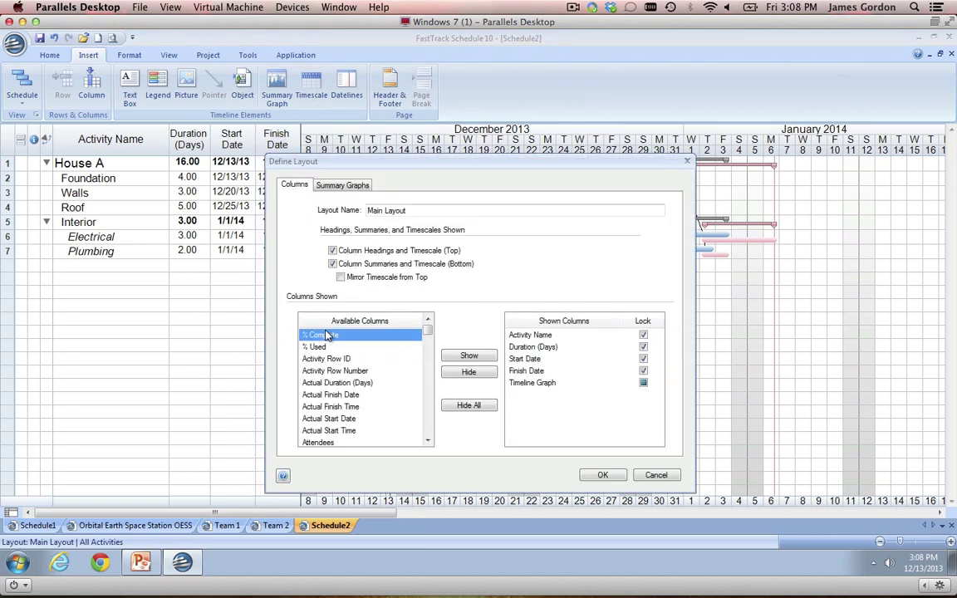
double_click(328, 335)
click(602, 475)
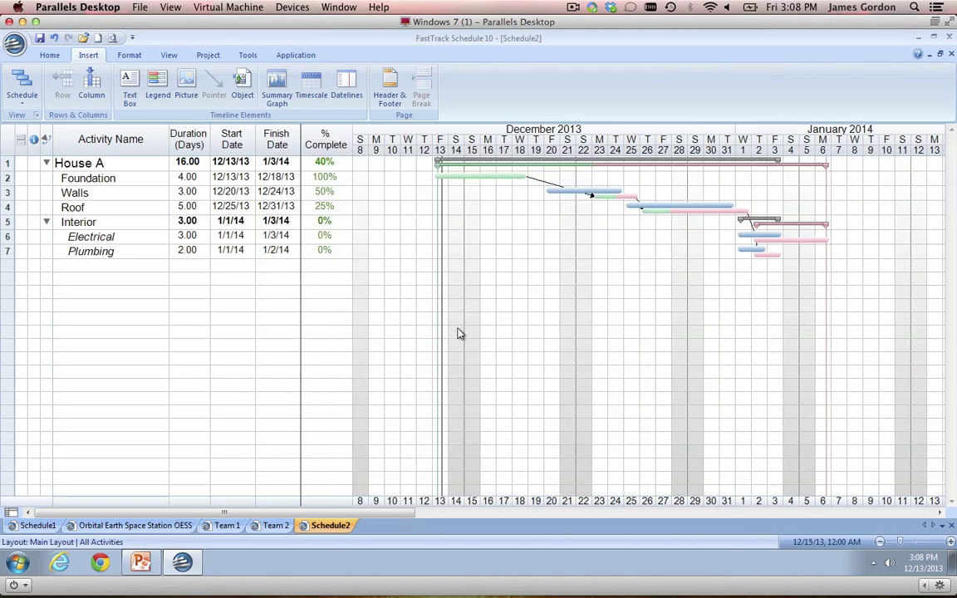
right_click(323, 151)
click(359, 157)
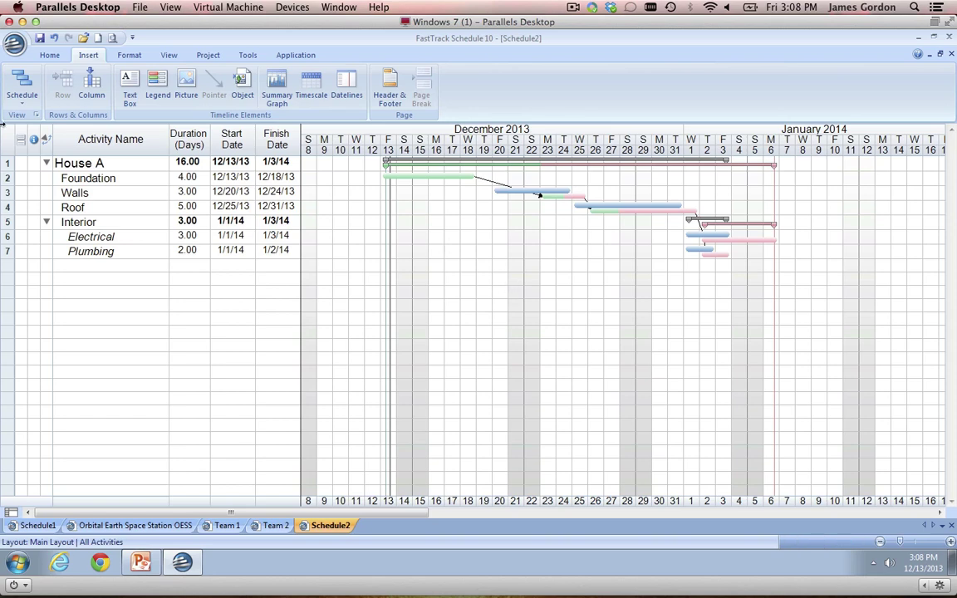
- Switch to the Resource view and add three people as resources by entering their first names
click(22, 88)
click(38, 145)
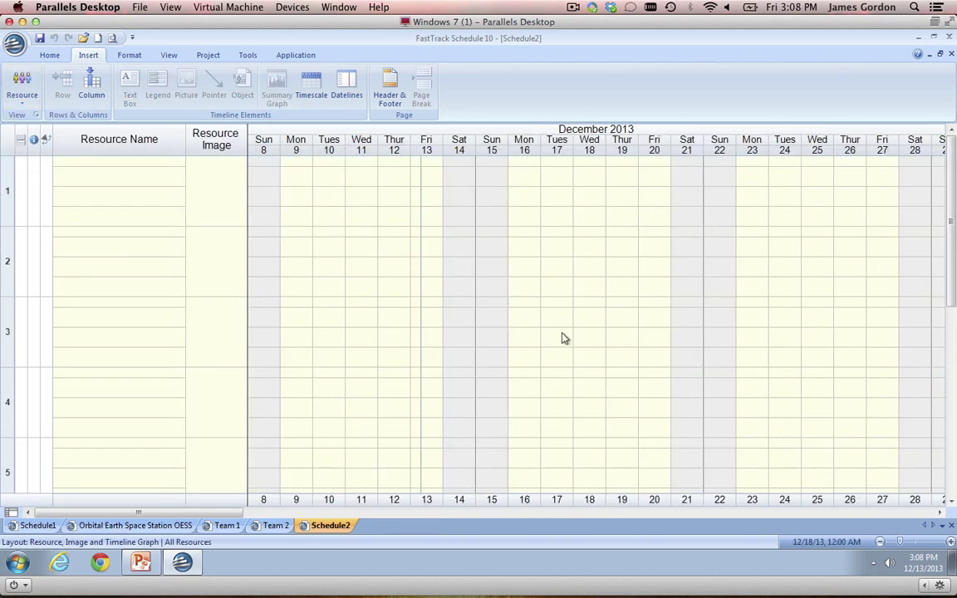
click(113, 164)
text(Bob)
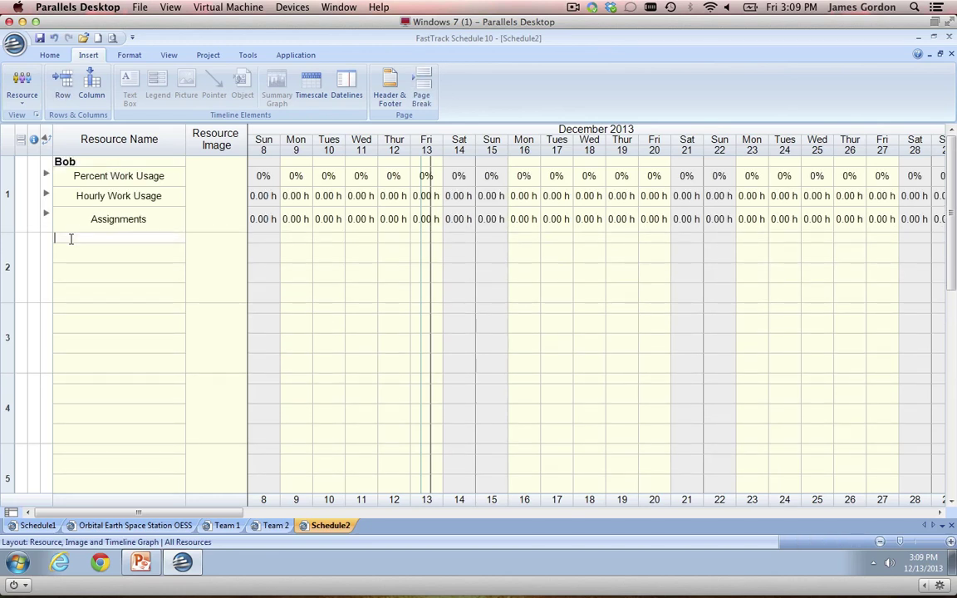
text(Tom)
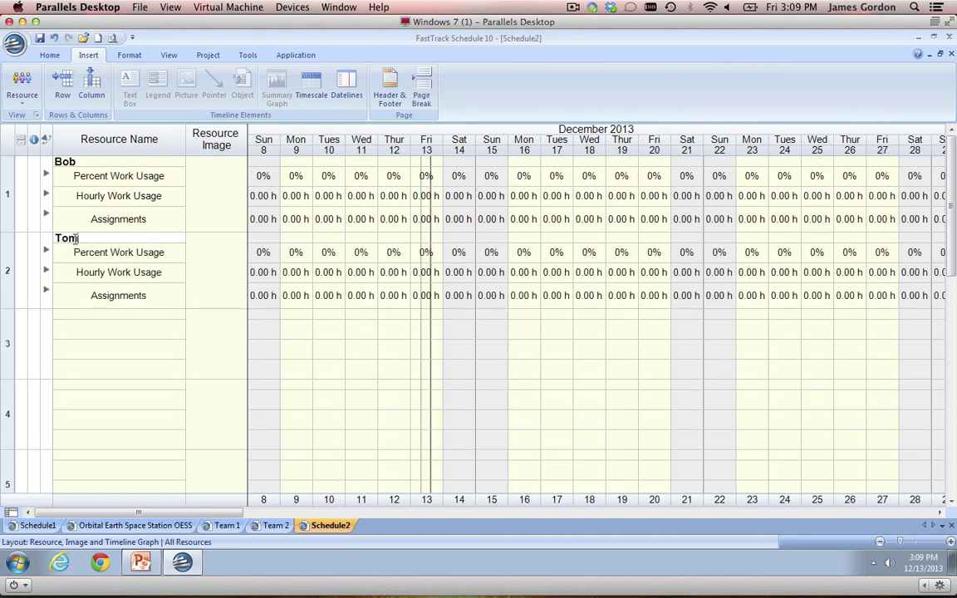
click(88, 315)
text(Sue)
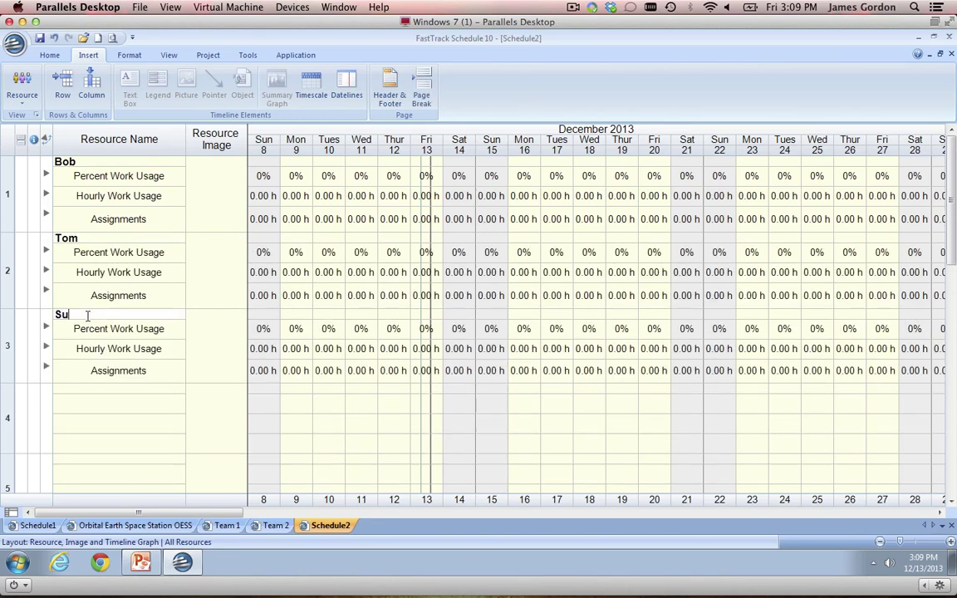
click(210, 374)
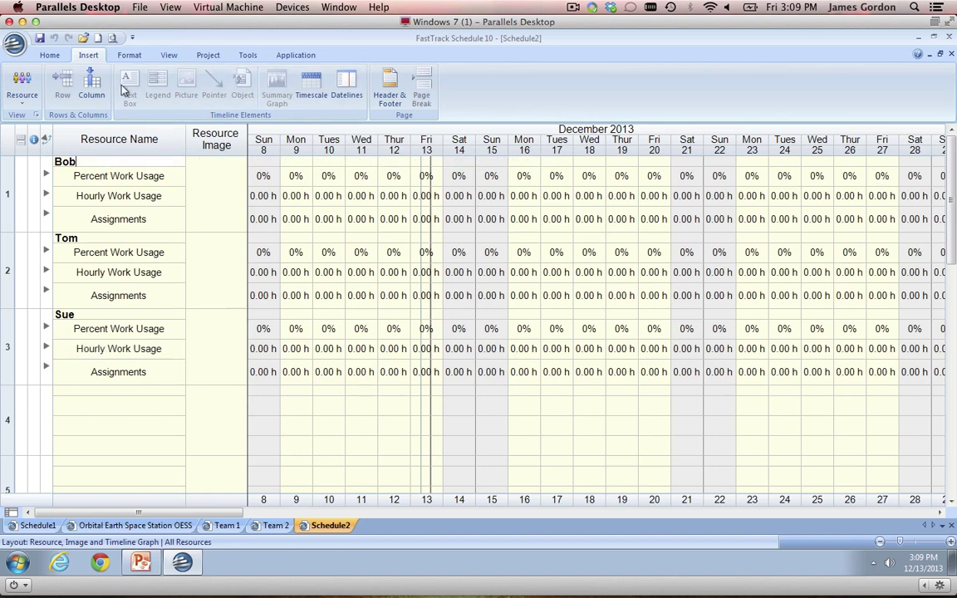
- Review the first resource's information form without changing it, and return to the Schedule view
click(209, 55)
click(156, 86)
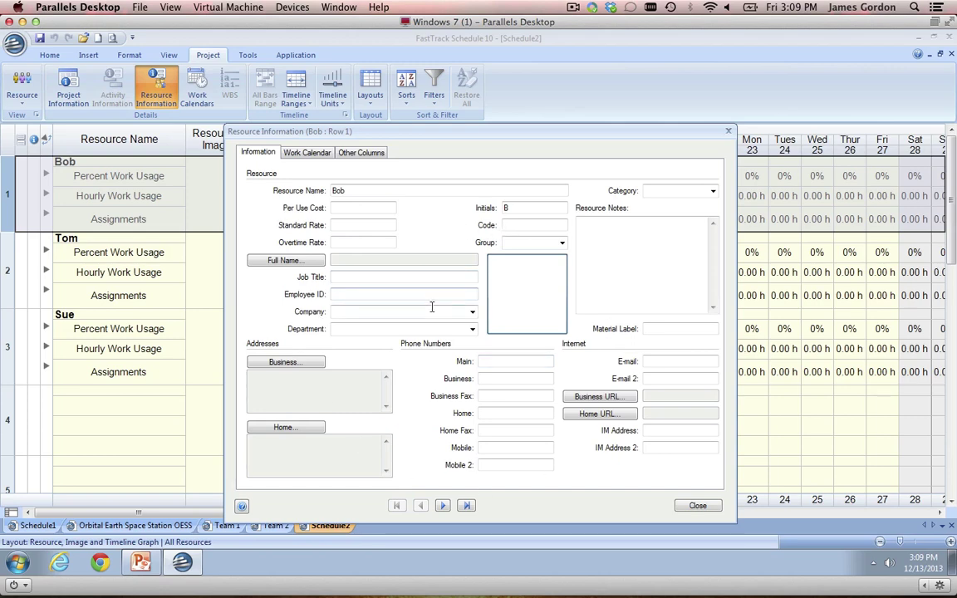
click(698, 505)
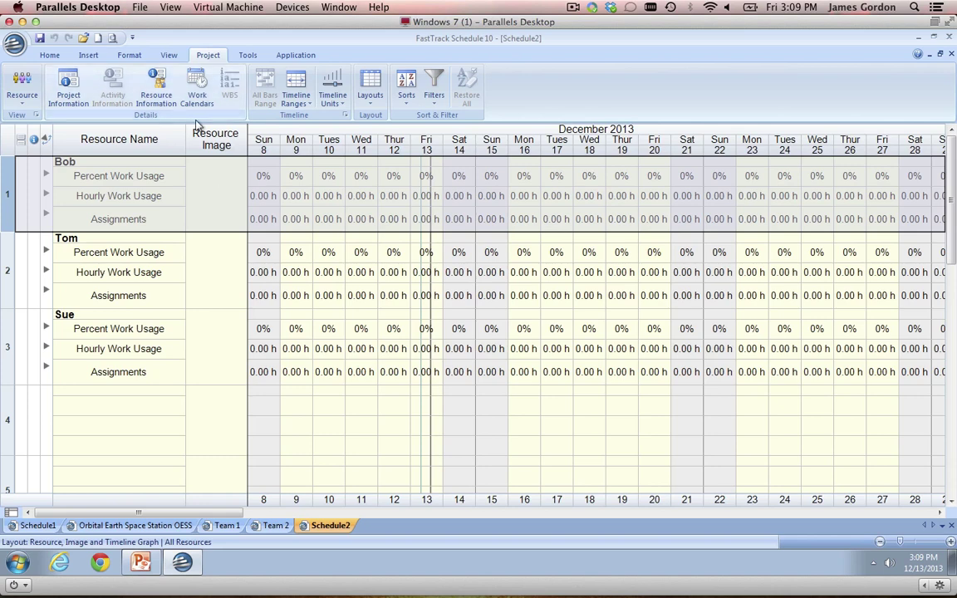
click(25, 88)
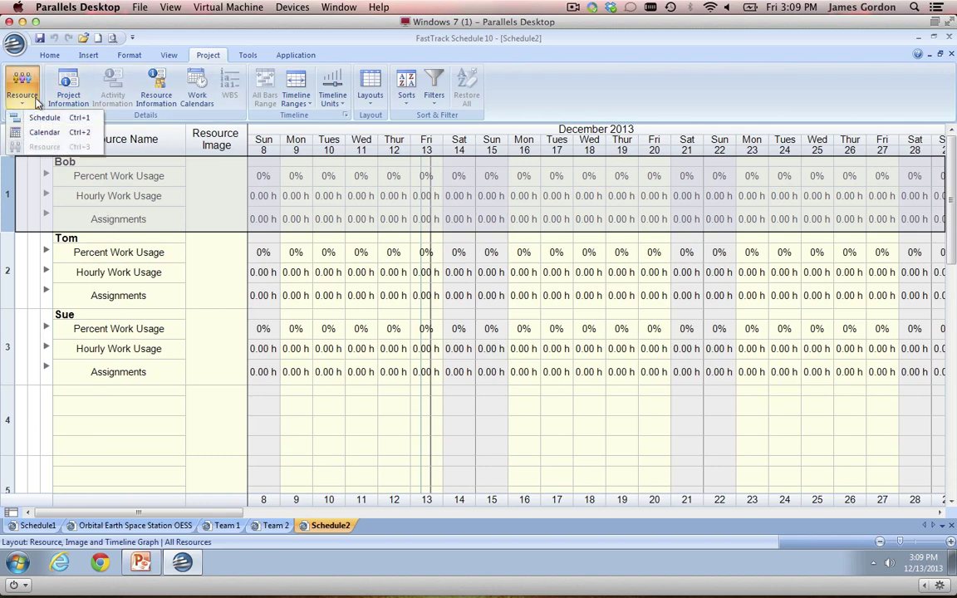
click(38, 118)
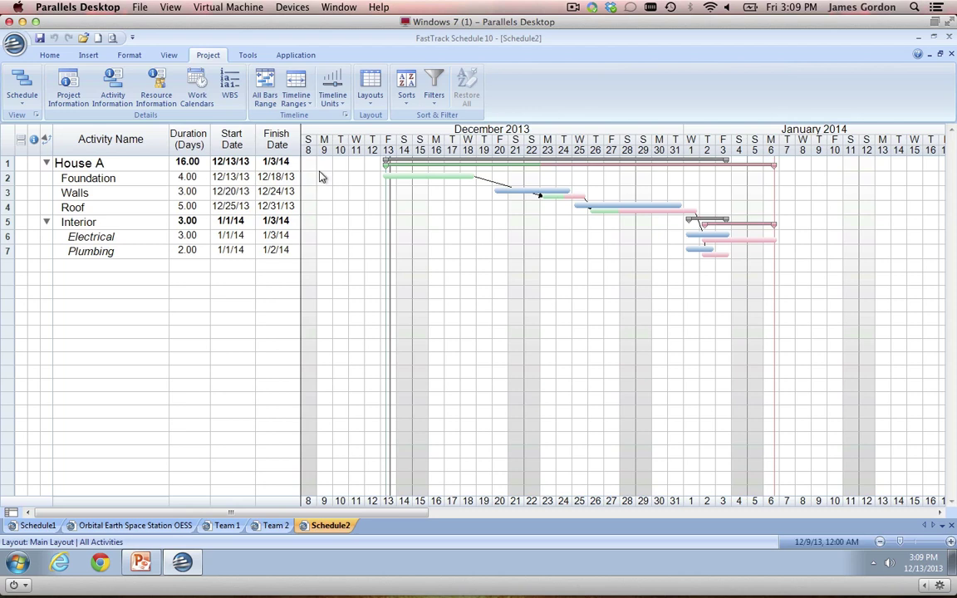
- Assign the person in the first resource row to the Foundation activity's bar
double_click(432, 177)
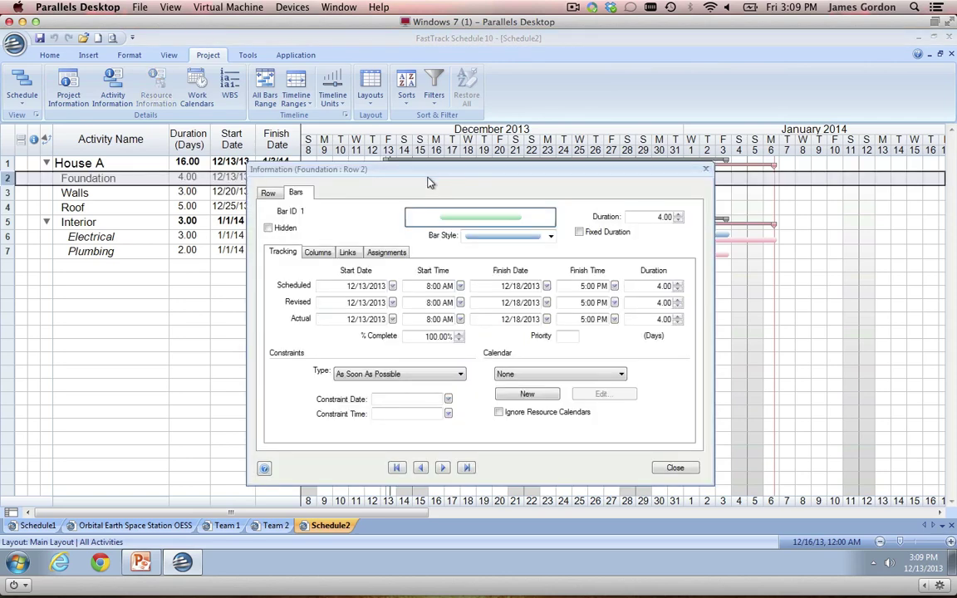
click(390, 252)
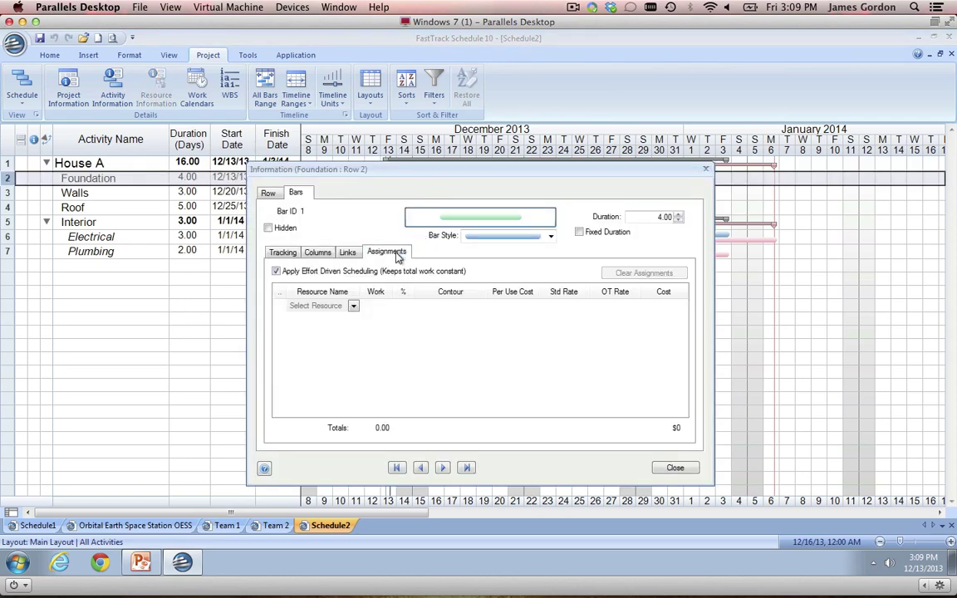
click(353, 307)
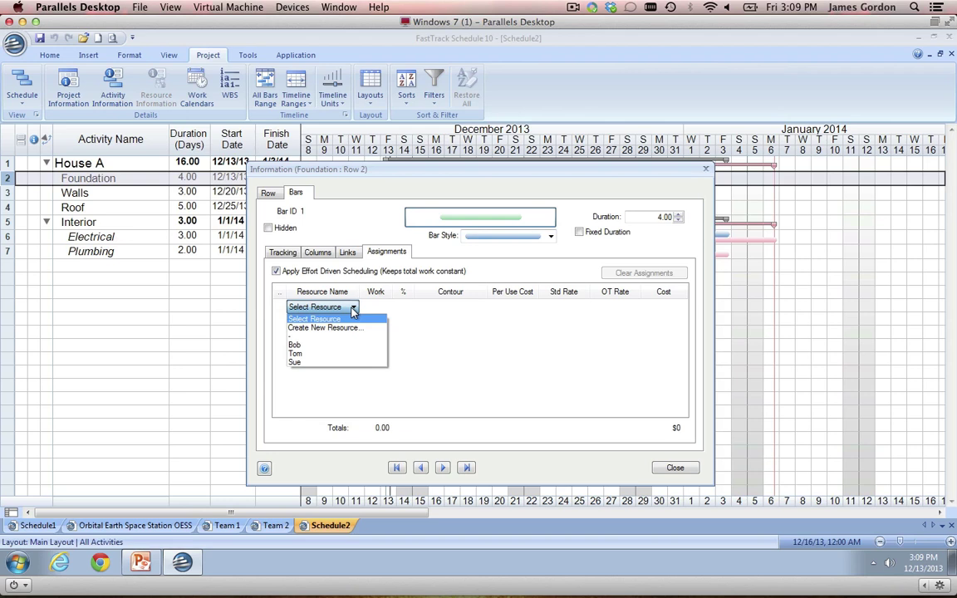
click(350, 345)
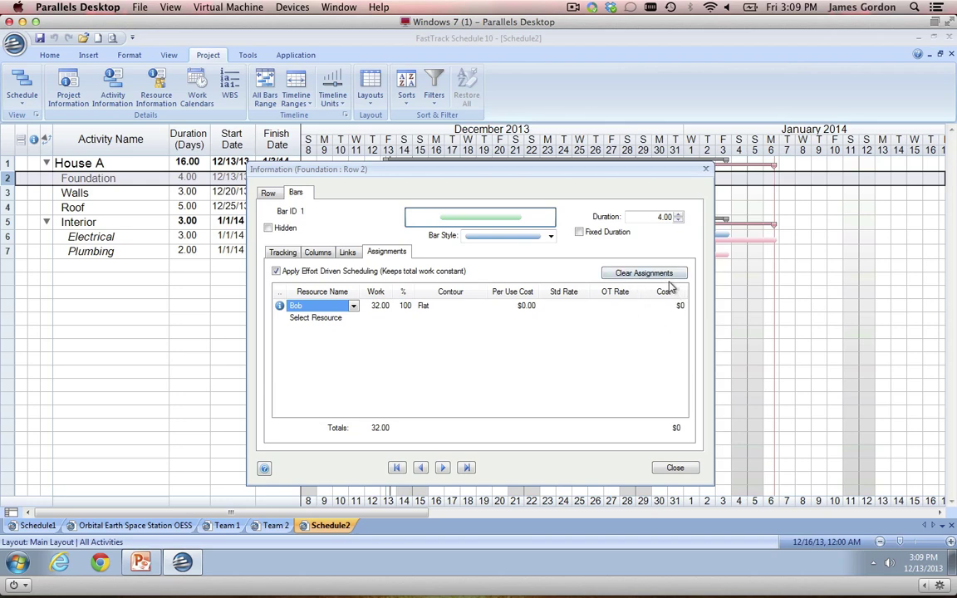
click(675, 468)
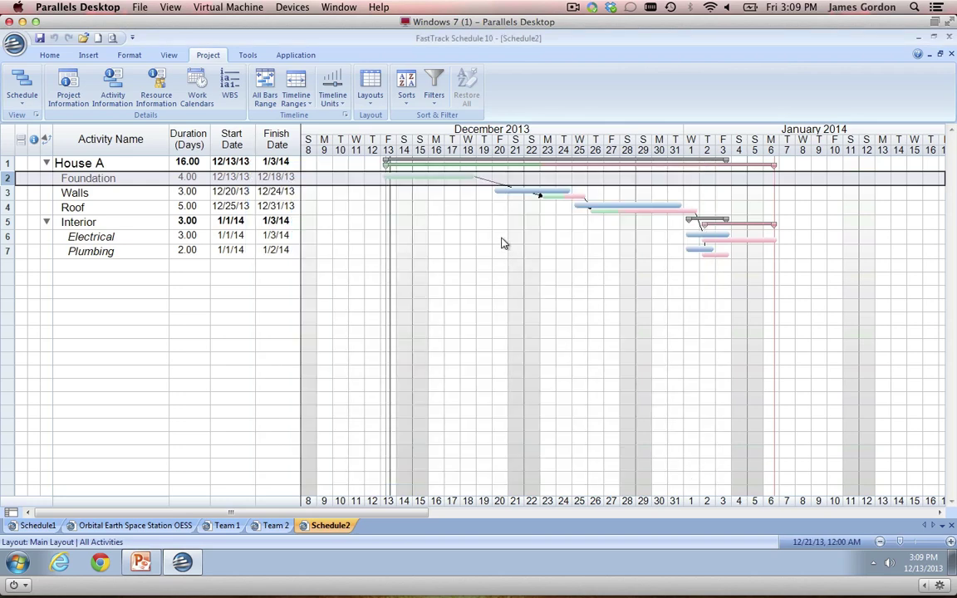
- Insert the Resources Assigned column beside the Finish Date column
right_click(276, 143)
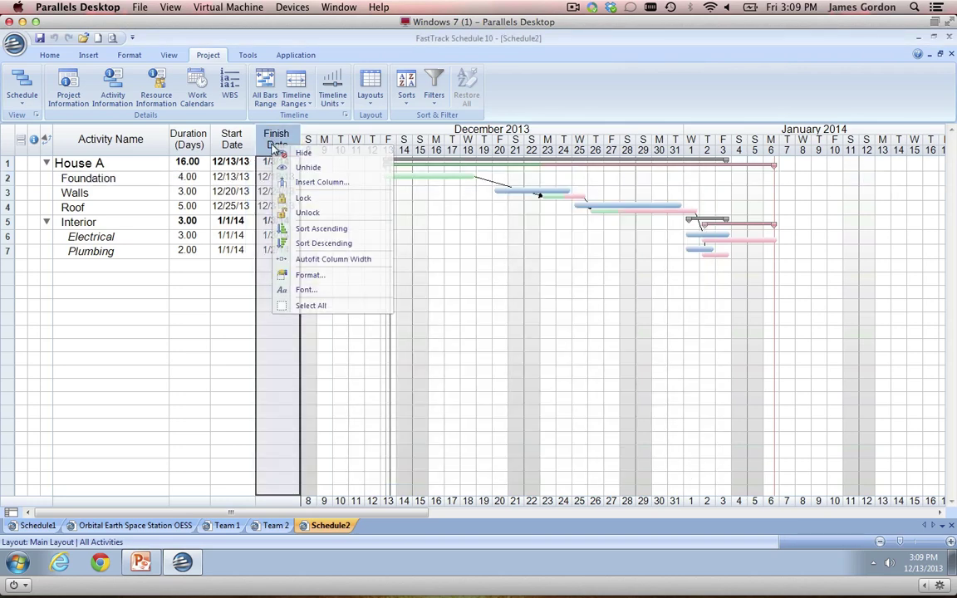
click(299, 182)
click(480, 320)
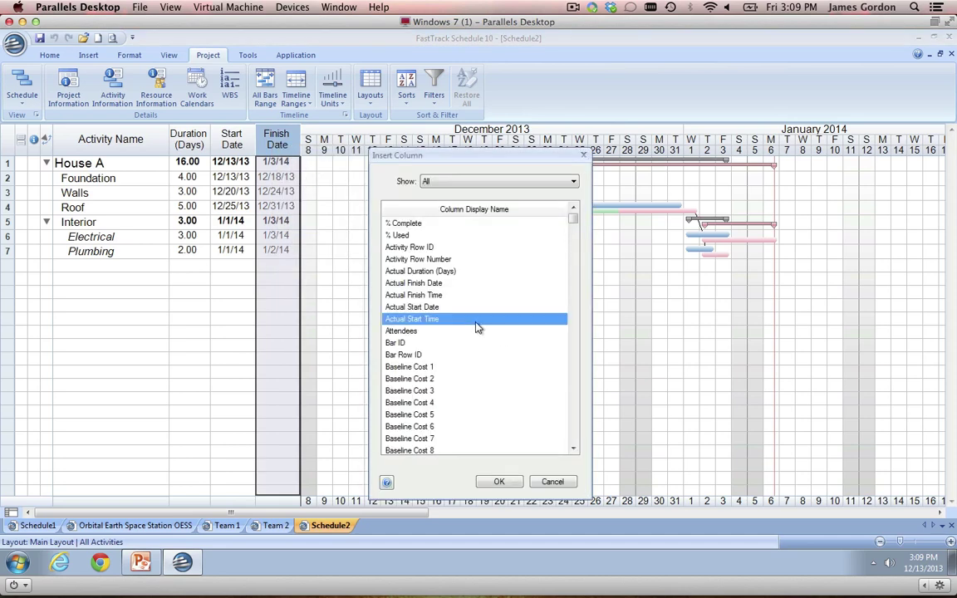
key(r)
click(574, 453)
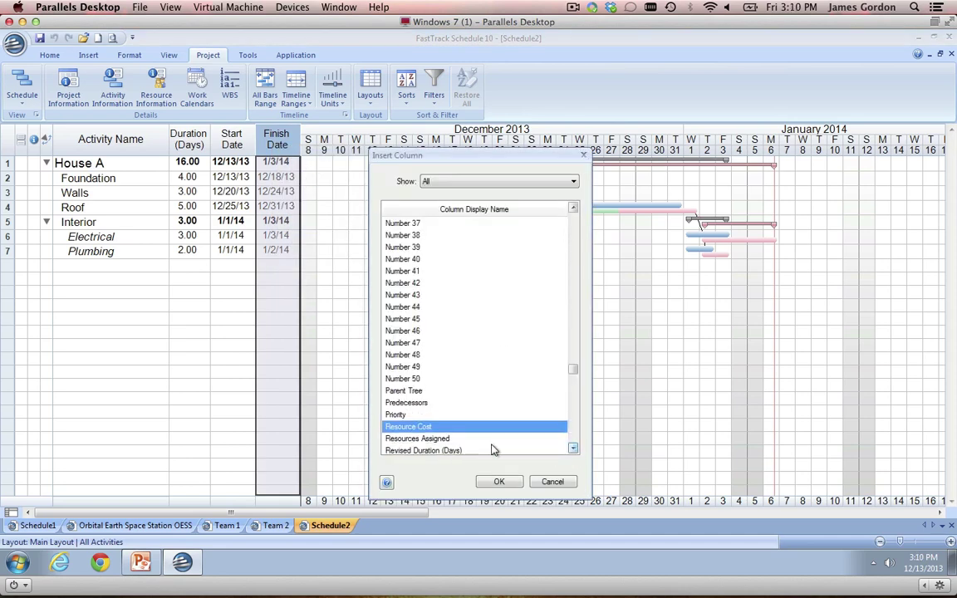
double_click(466, 442)
- Assign the person from the third resource row to Walls and the one from the second row to Roof in Resources Assigned
click(328, 192)
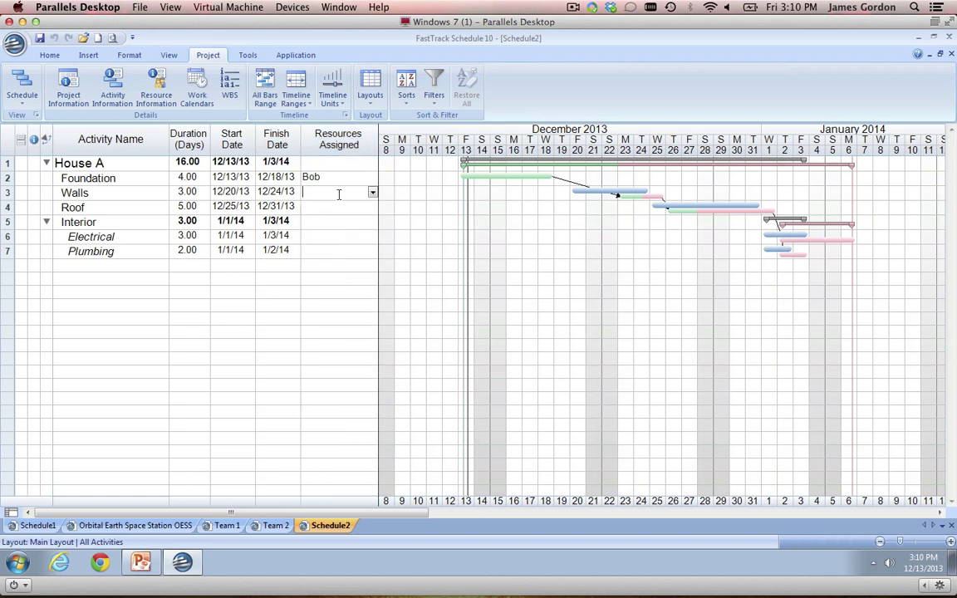
click(372, 192)
click(359, 221)
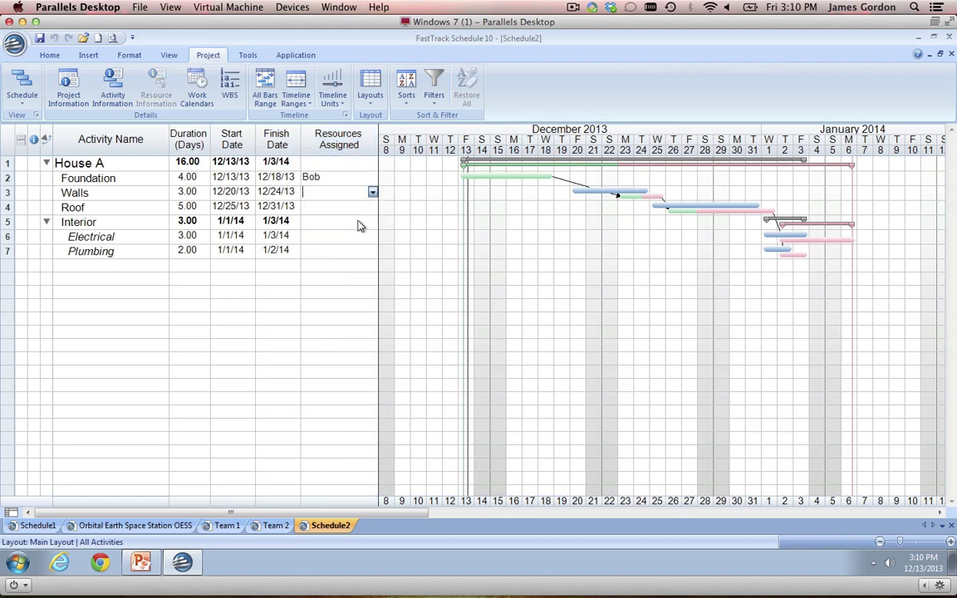
click(340, 207)
click(373, 207)
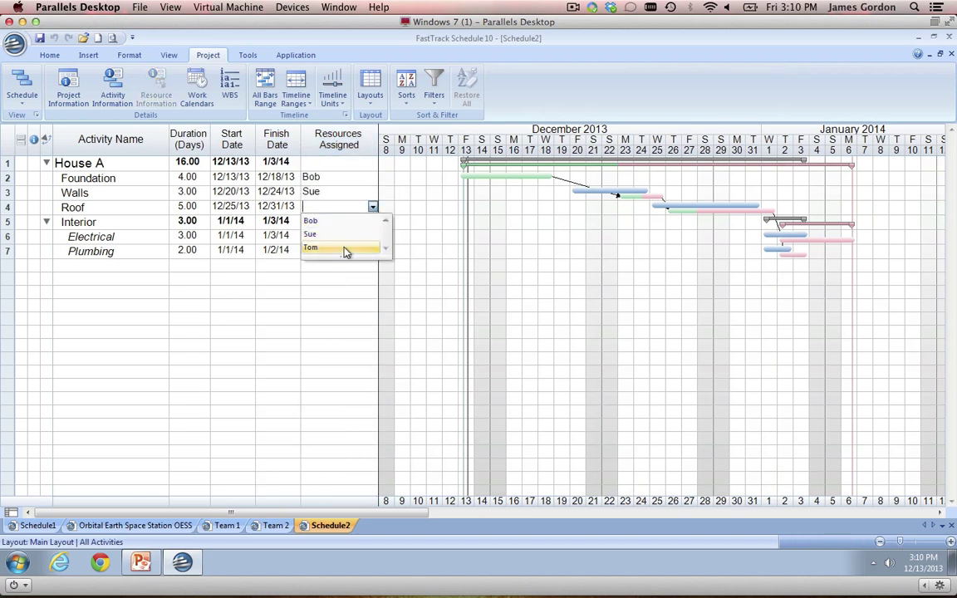
click(310, 248)
- Assign the person from the first resource row to Electrical and the one from the second row to Plumbing
click(366, 237)
click(373, 236)
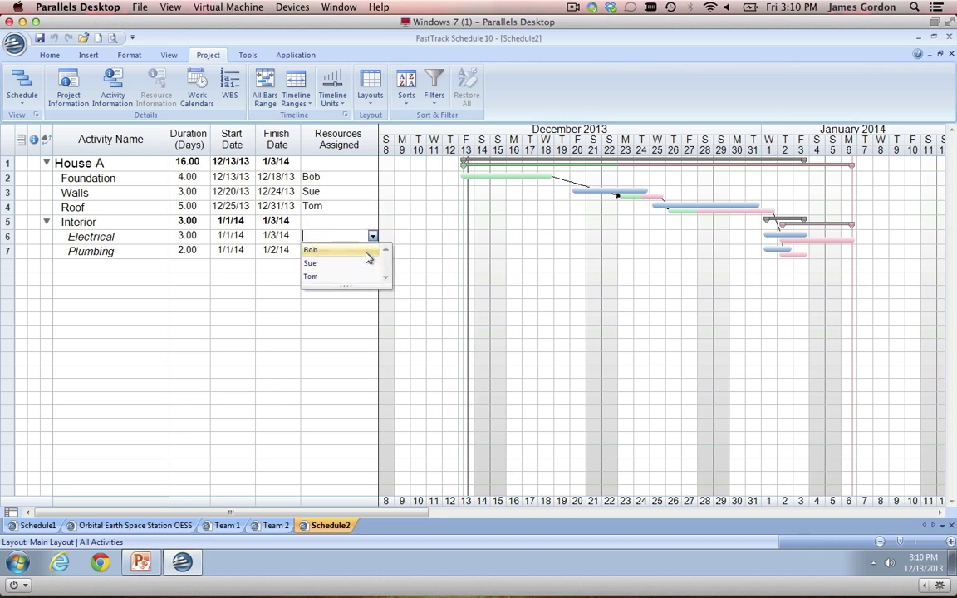
click(366, 250)
click(341, 250)
click(373, 250)
click(347, 291)
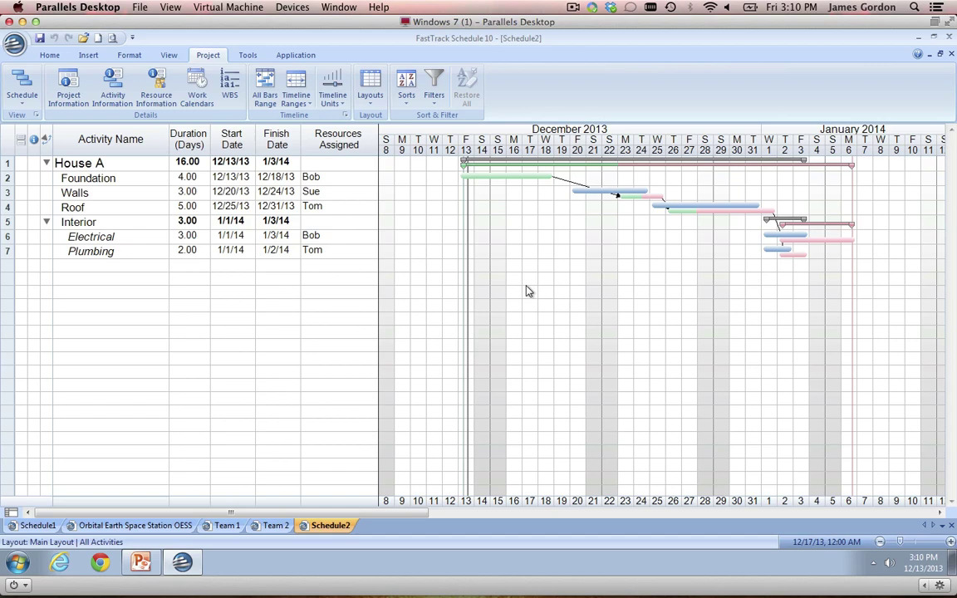
- Switch to the Resource view and expand the first resource's percent usage, hourly usage and assignments
click(22, 88)
click(33, 137)
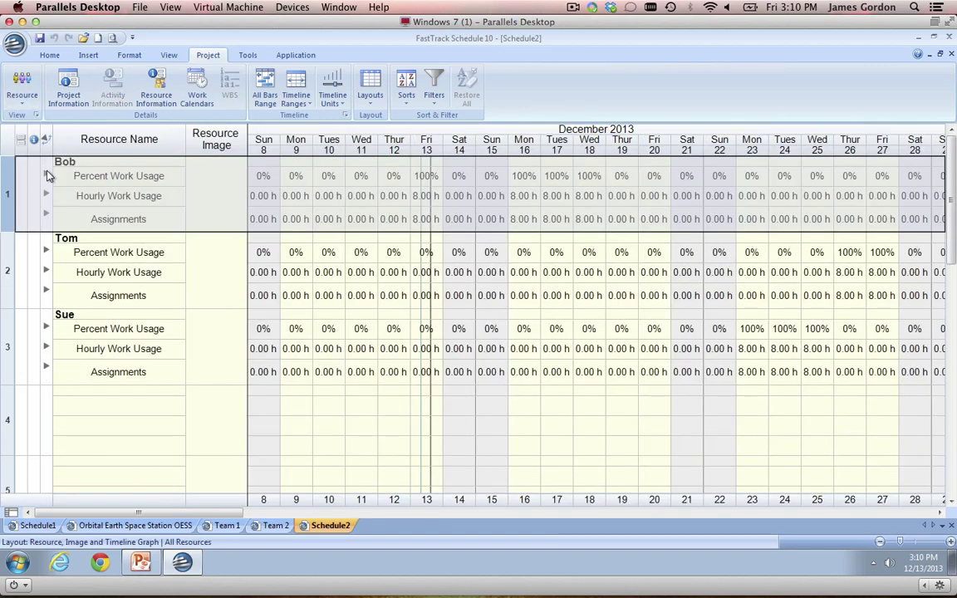
click(46, 172)
click(47, 208)
click(46, 240)
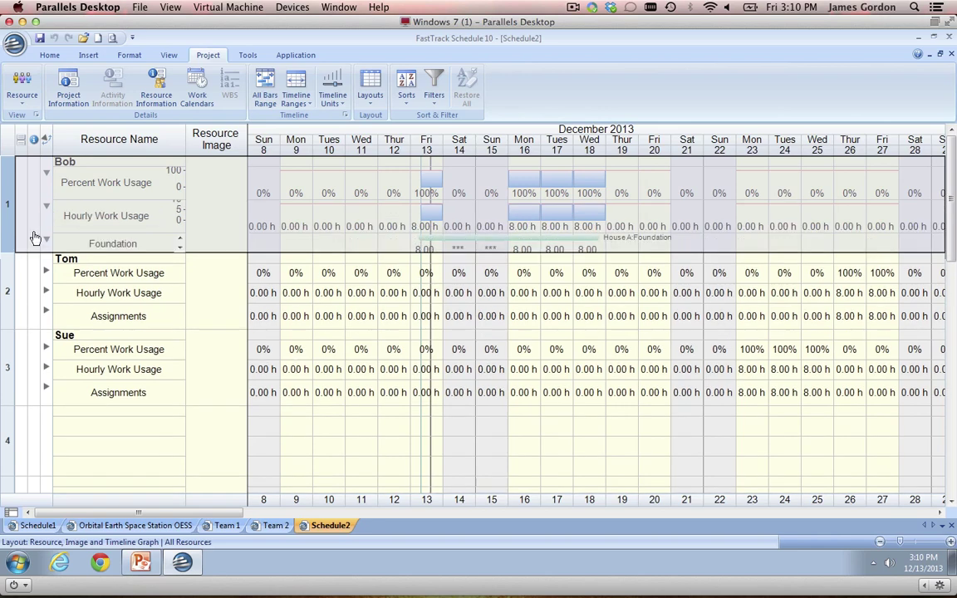
- Expand the percent usage, hourly usage and assignments of the second and third resources
click(46, 271)
click(46, 302)
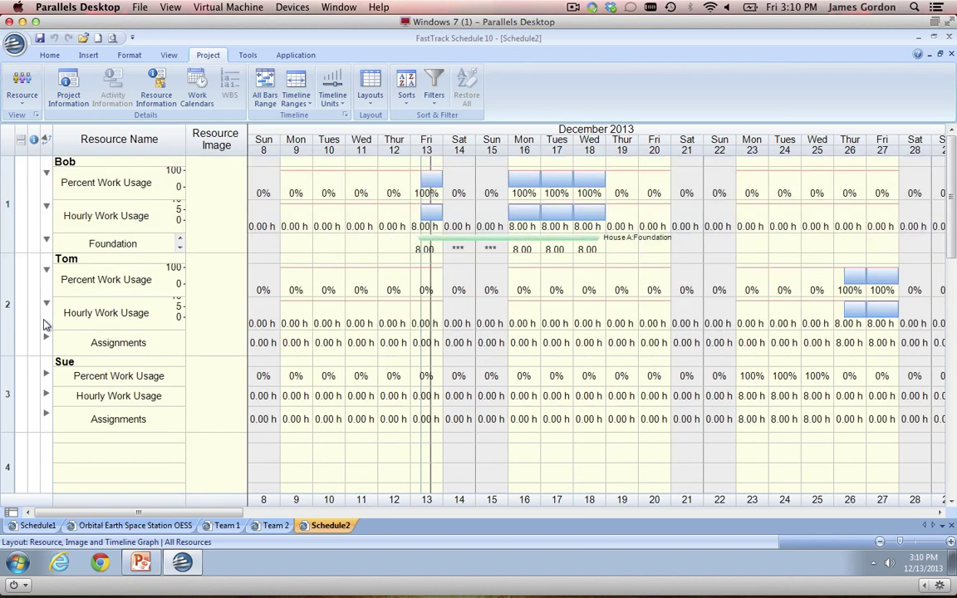
click(46, 336)
click(45, 366)
click(45, 398)
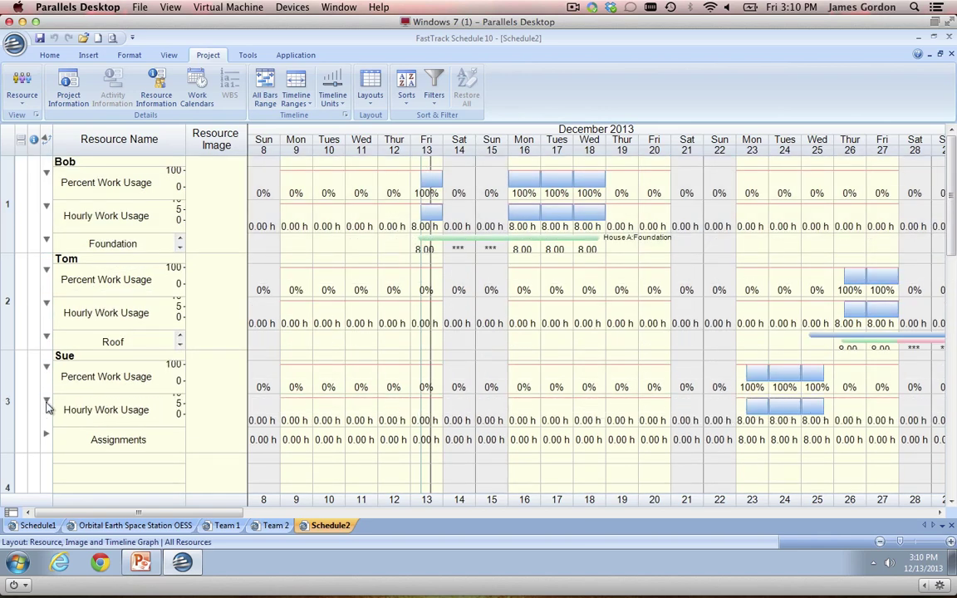
click(45, 434)
- Increase the height of the second and first resource rows to make room for their additional assignments
drag(175, 513, 287, 515)
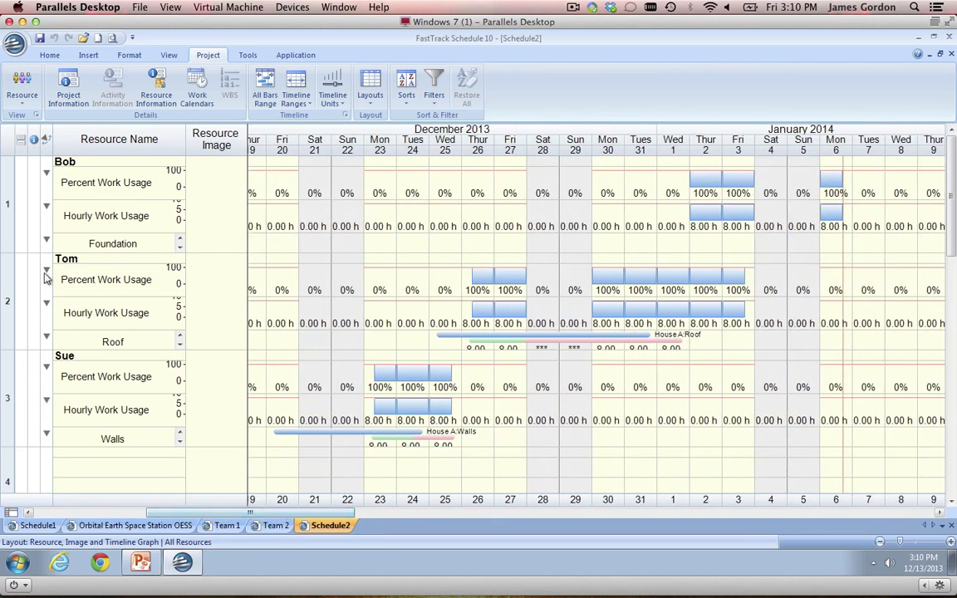
drag(7, 349, 8, 358)
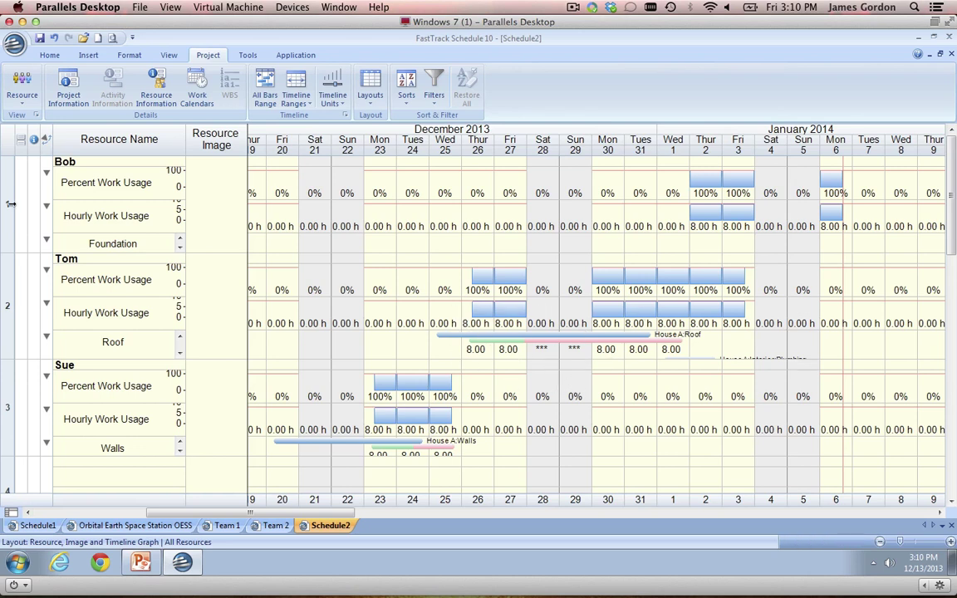
drag(8, 266, 9, 291)
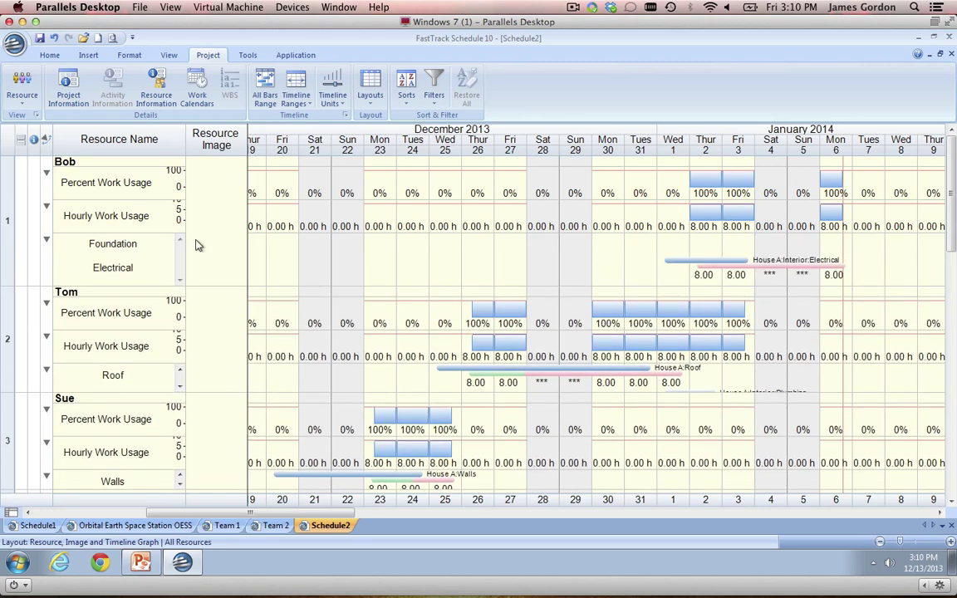
- Return from the Resource view to the Schedule view of the House A project
click(20, 95)
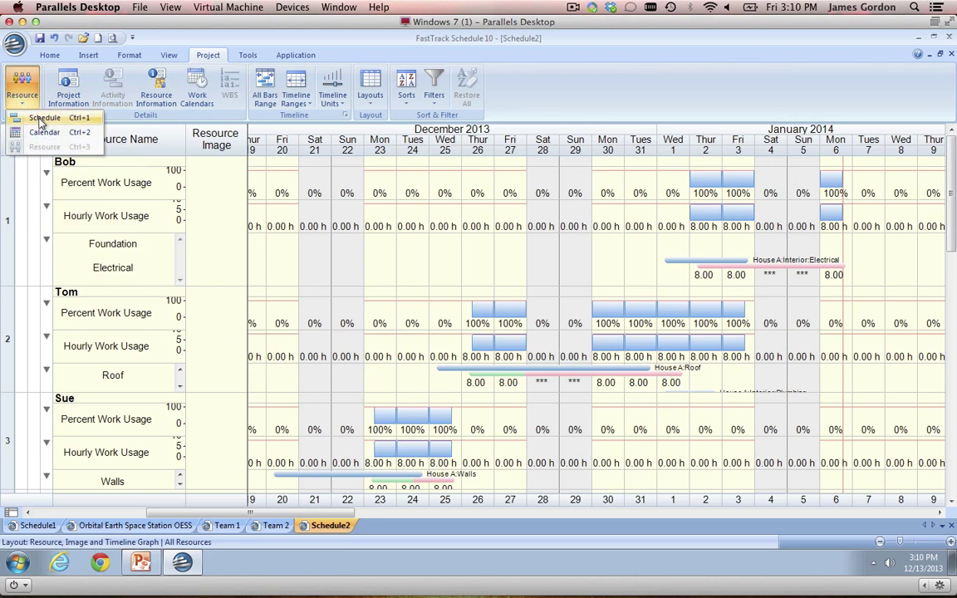
click(42, 117)
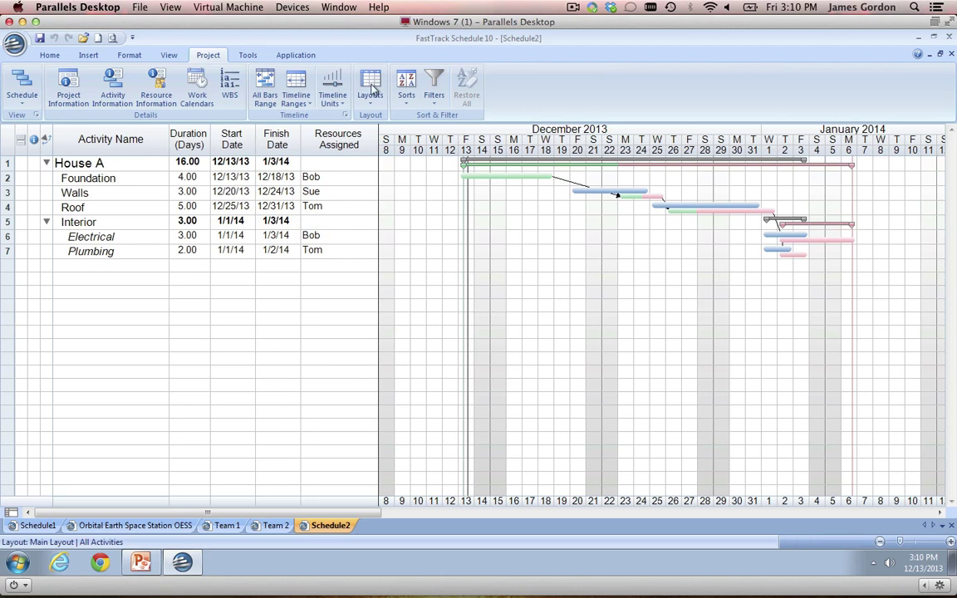
click(13, 84)
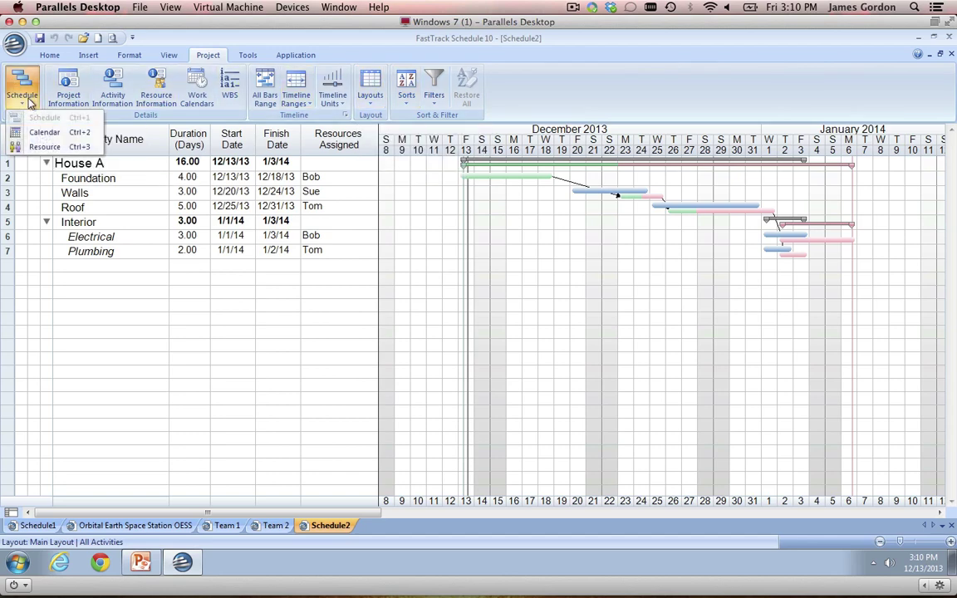
click(20, 84)
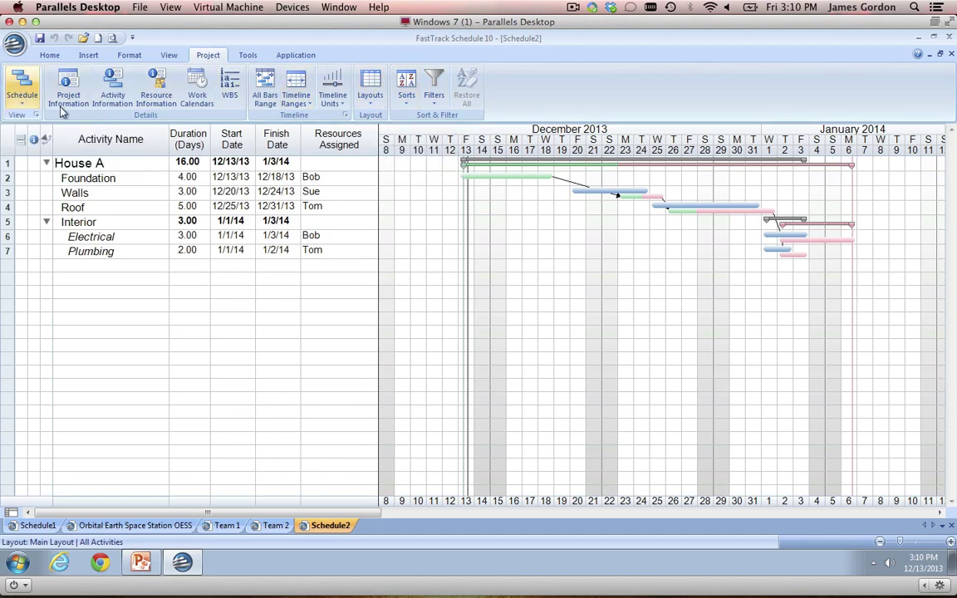
- Switch to the Schedule1 file with the Lot 322 example and display it in the Basic Layout
click(37, 525)
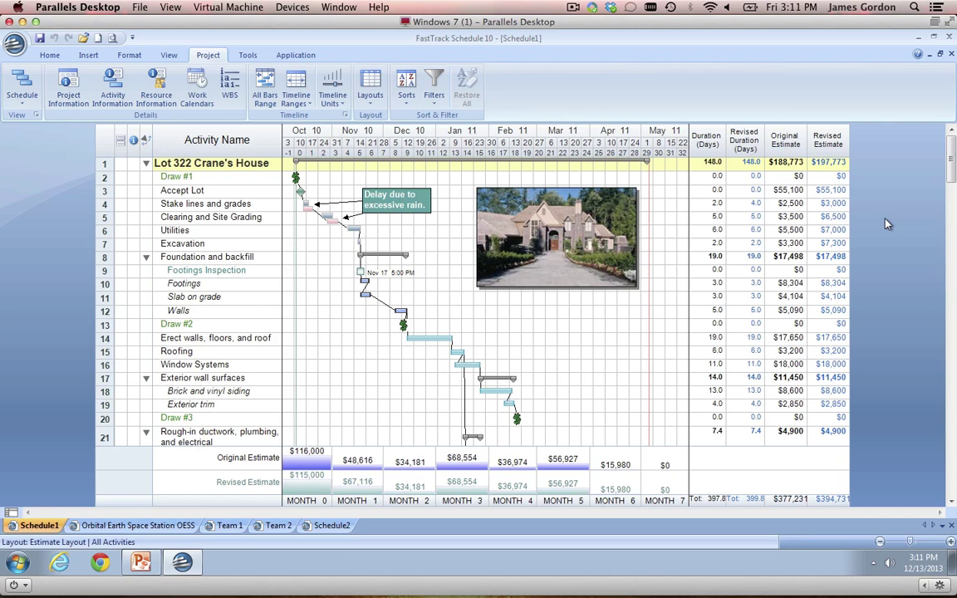
click(379, 96)
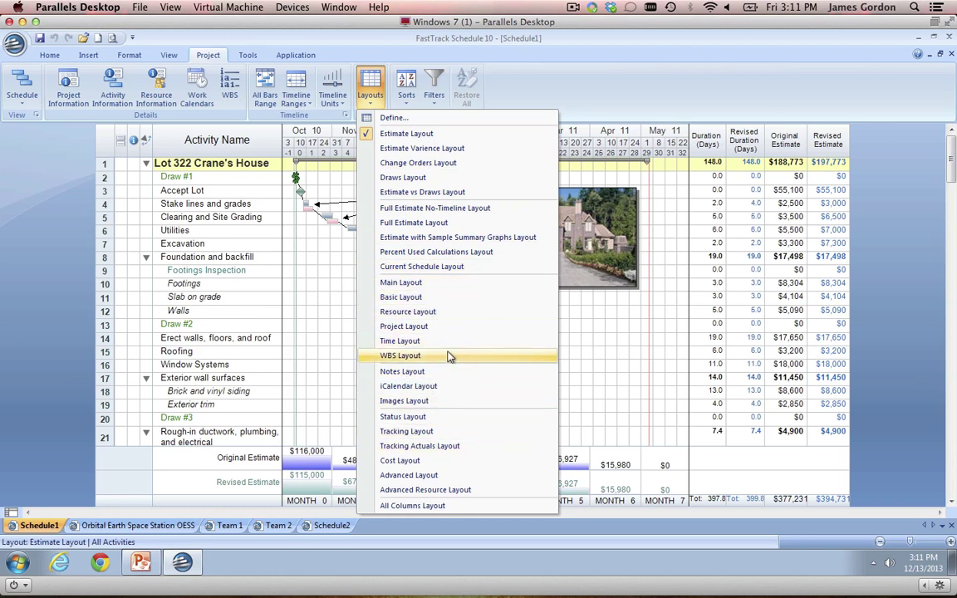
click(438, 301)
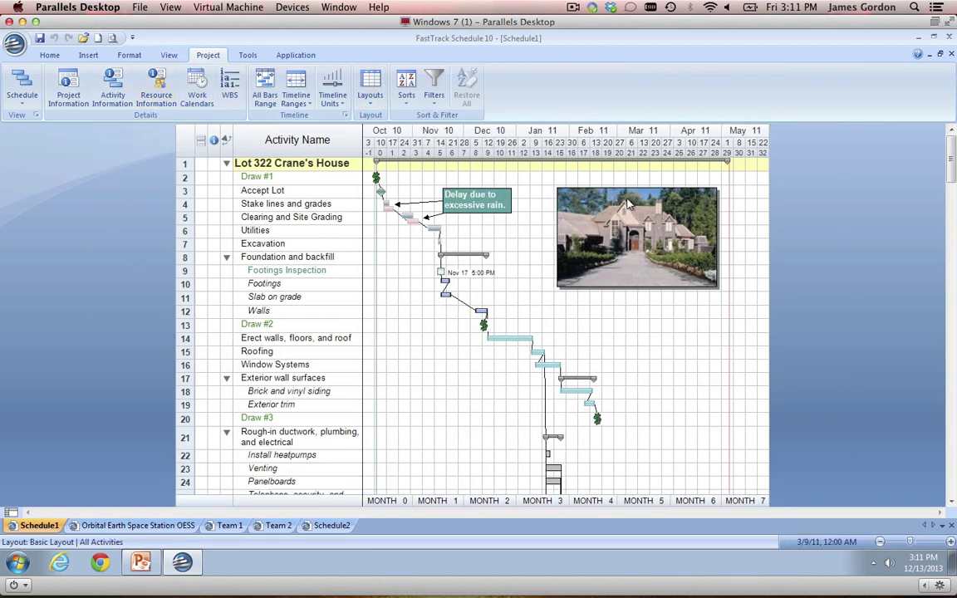
- Display the Lot 322 schedule in the Tracking Actuals Layout, followed by the Cost Layout
mouse_move(565, 165)
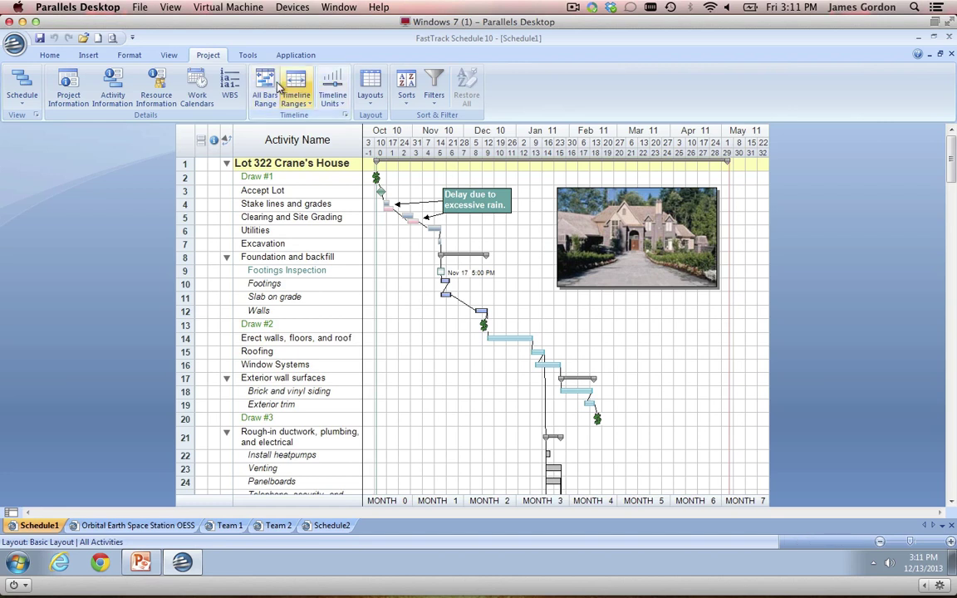
click(374, 88)
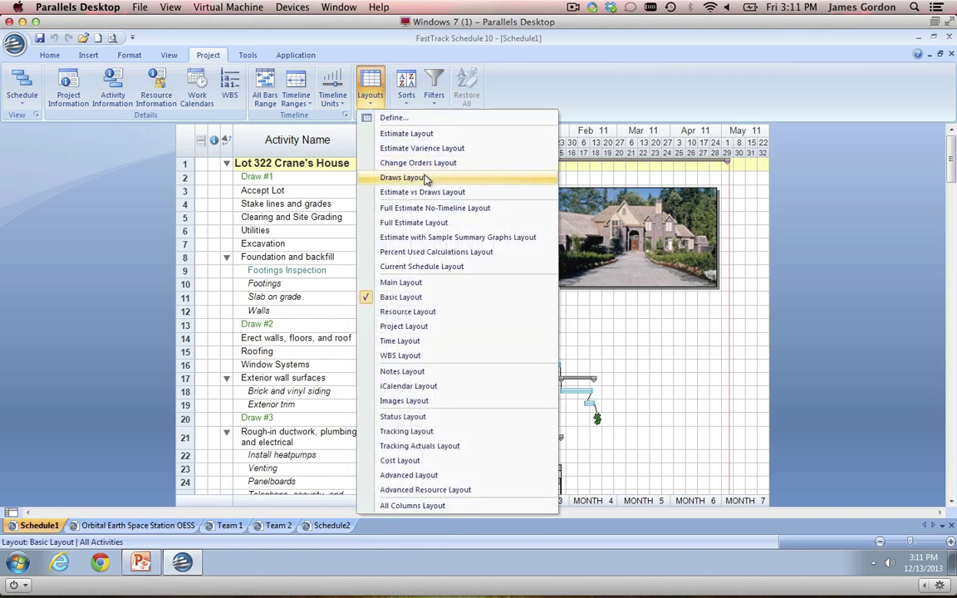
click(419, 448)
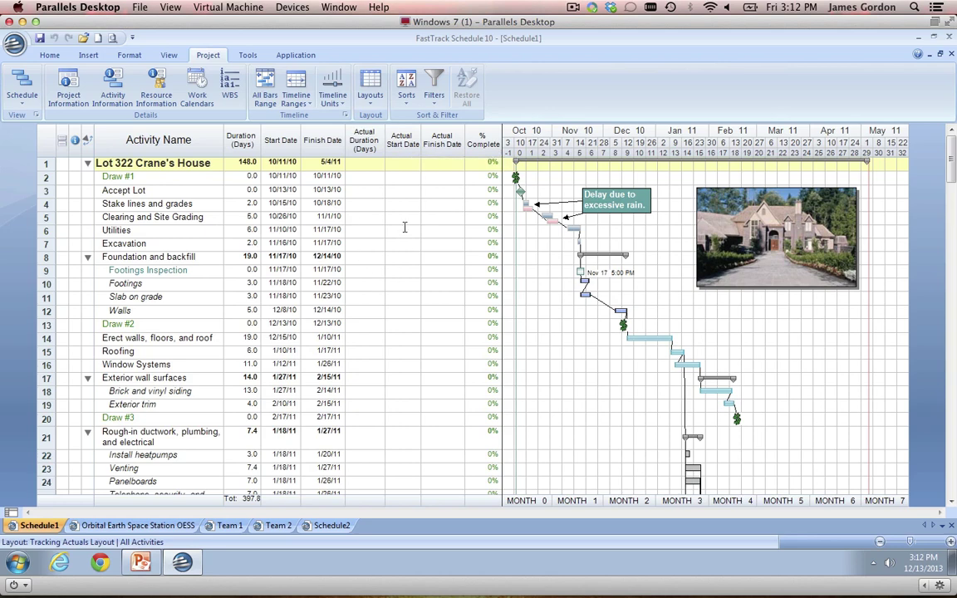
click(370, 87)
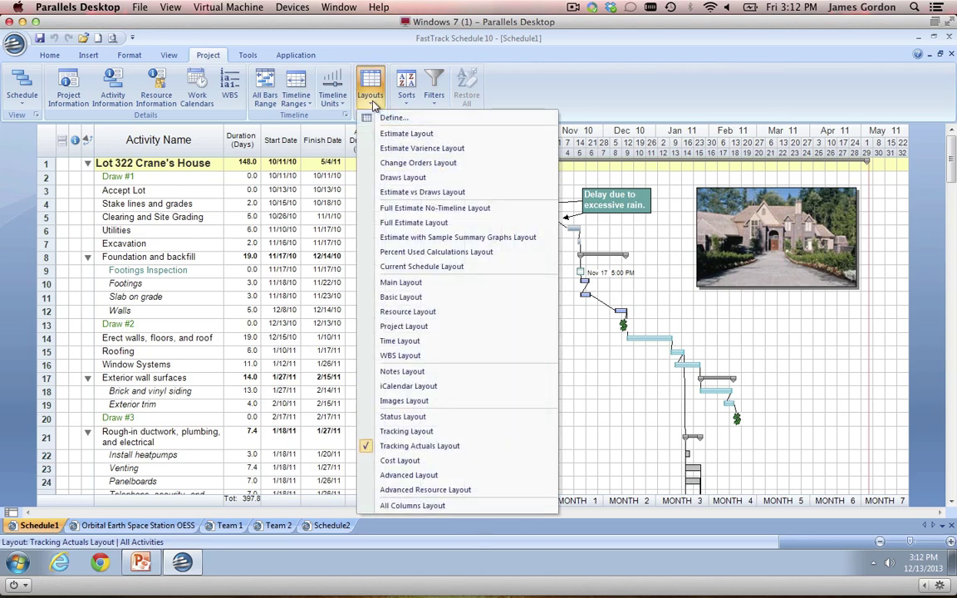
click(440, 461)
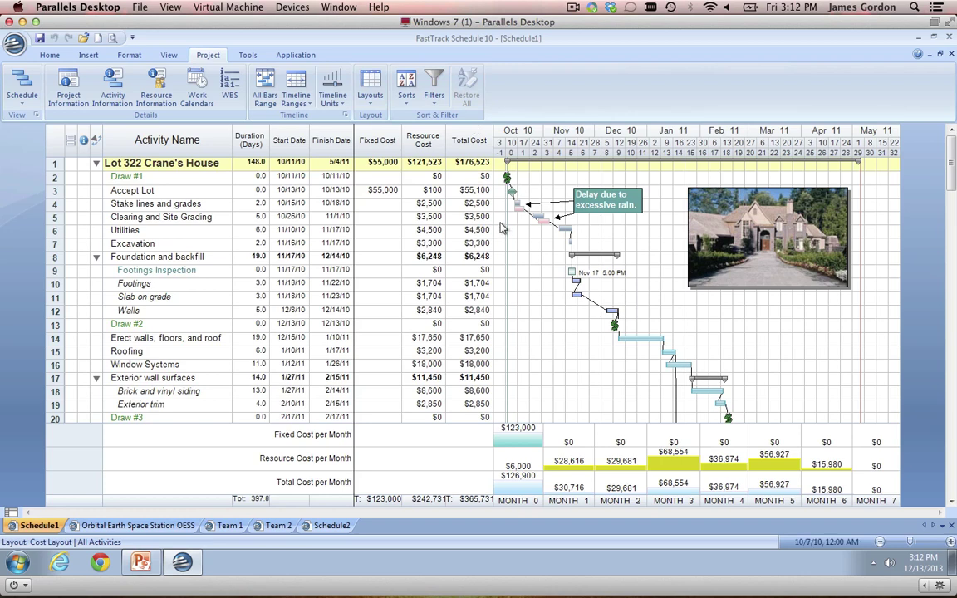
- Define a new layout for the Lot 322 schedule named Webcast Layout
click(370, 90)
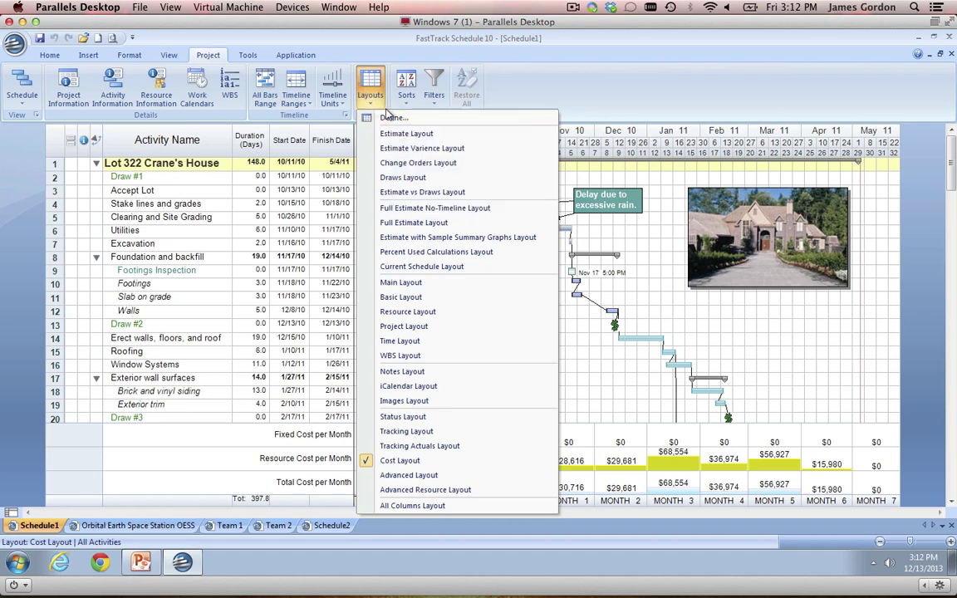
click(393, 119)
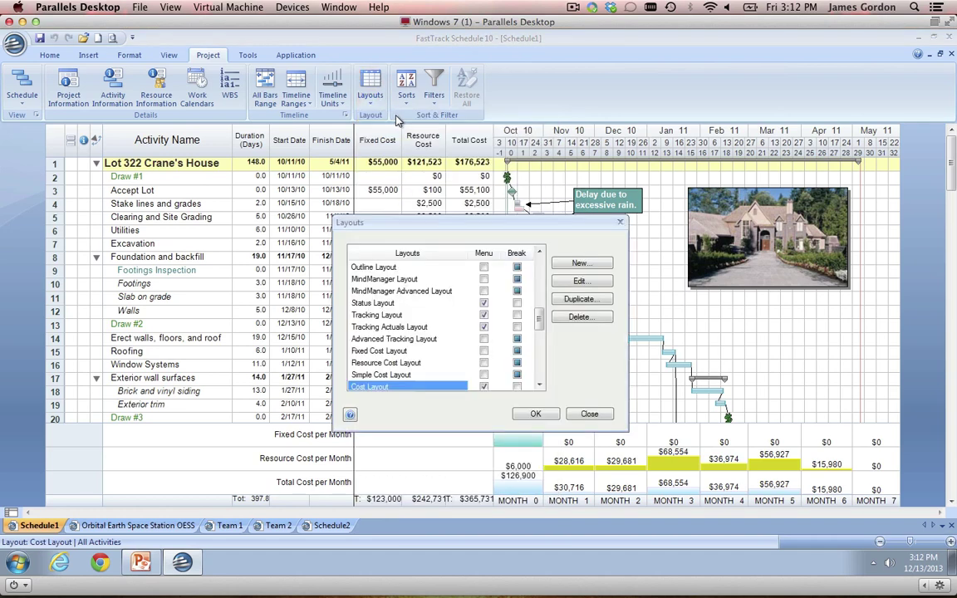
click(580, 263)
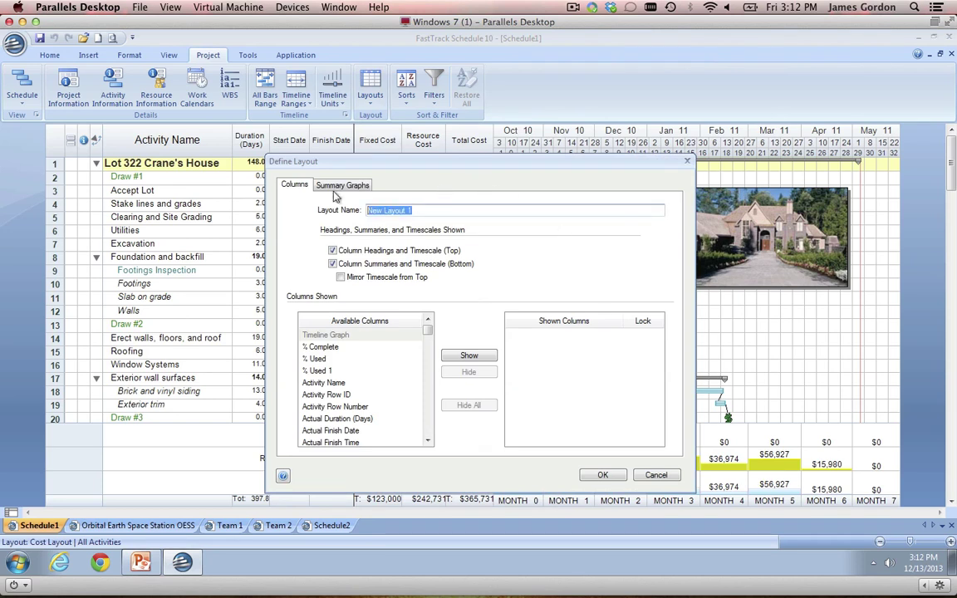
text(Welbo)
key(BackSpace)
key(BackSpace)
key(BackSpace)
key(BackSpace)
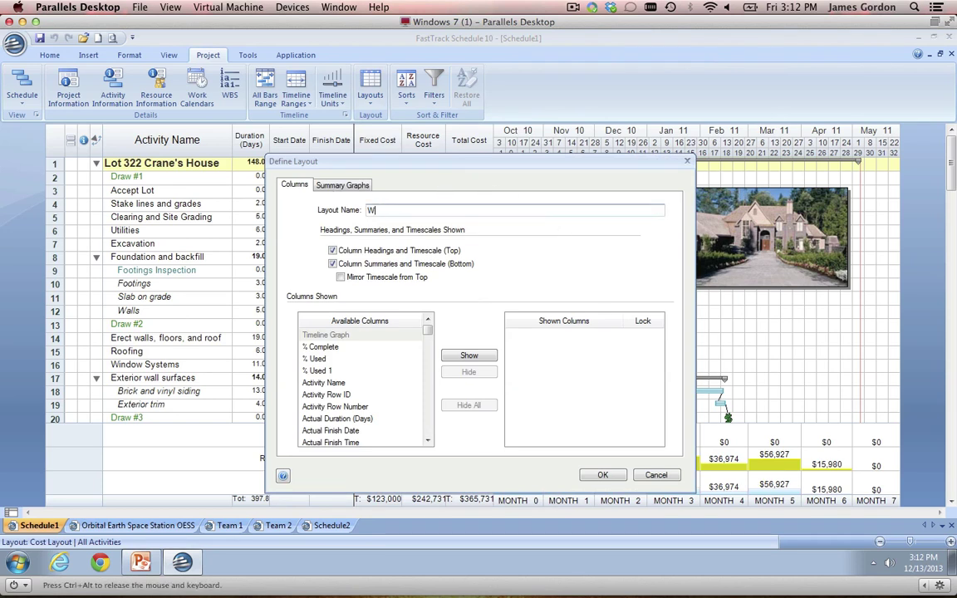
text(ebcast Layout)
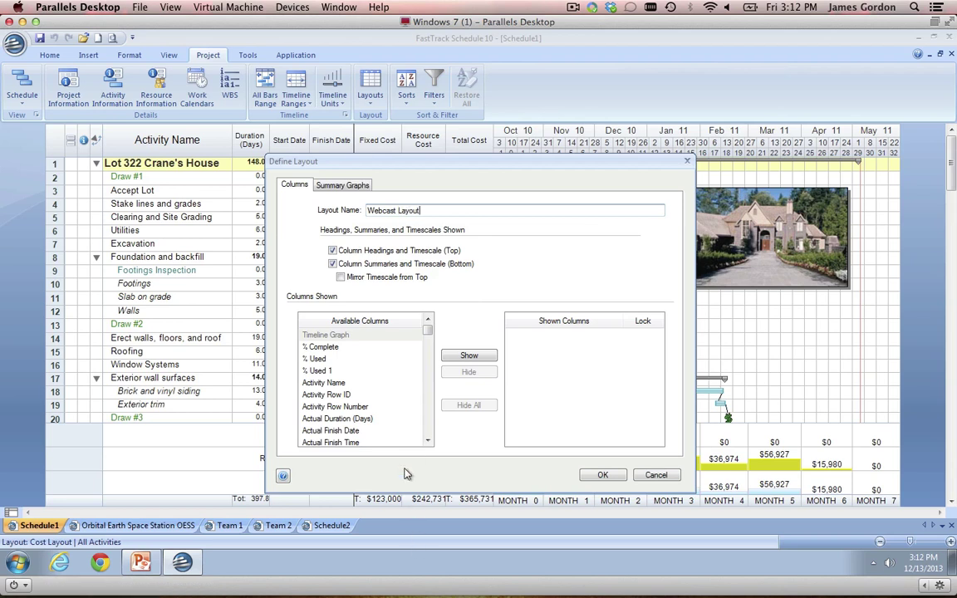
- Show the % Complete, % Used, Activity Name and Activity Row ID columns in the new layout and apply it to the schedule
double_click(332, 348)
double_click(332, 336)
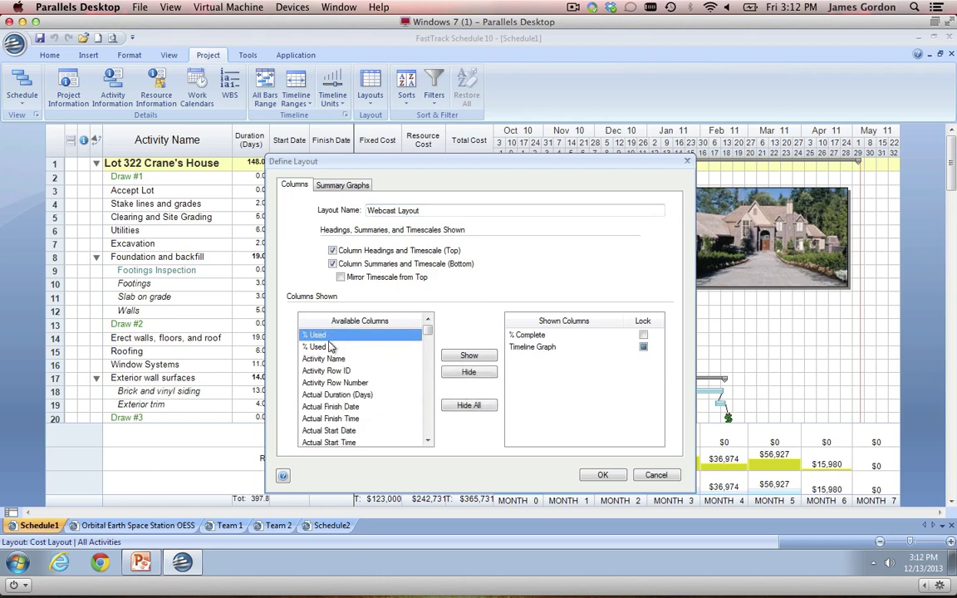
double_click(330, 337)
double_click(331, 347)
double_click(331, 348)
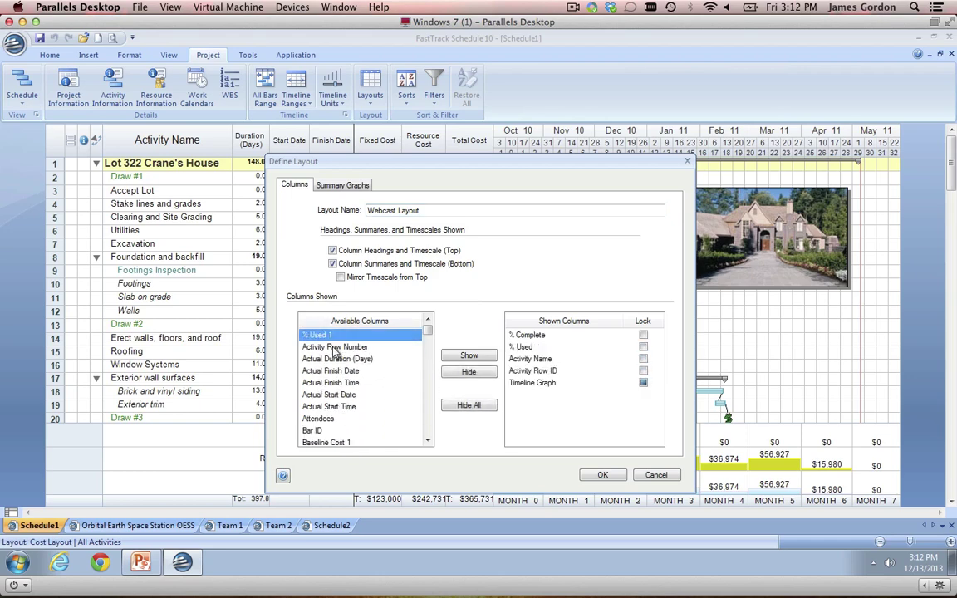
click(602, 475)
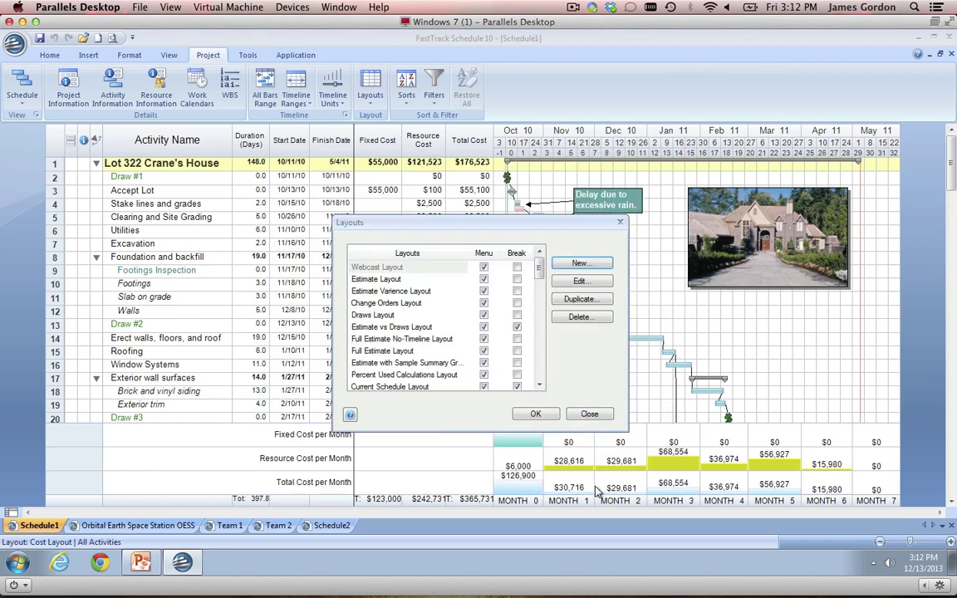
click(536, 423)
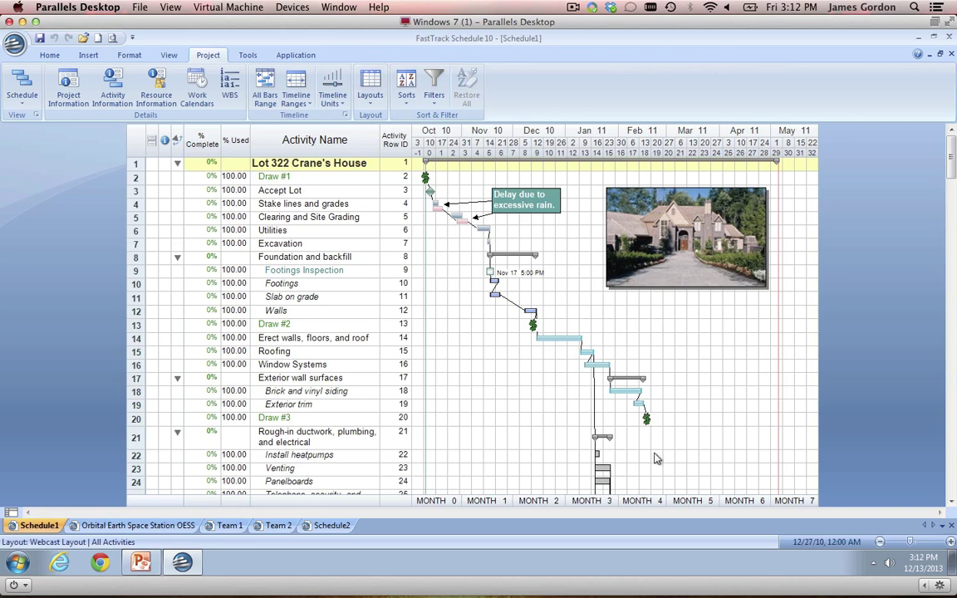
- Switch the schedule to the Main Layout and filter its activities by Bob's Excavation
click(371, 85)
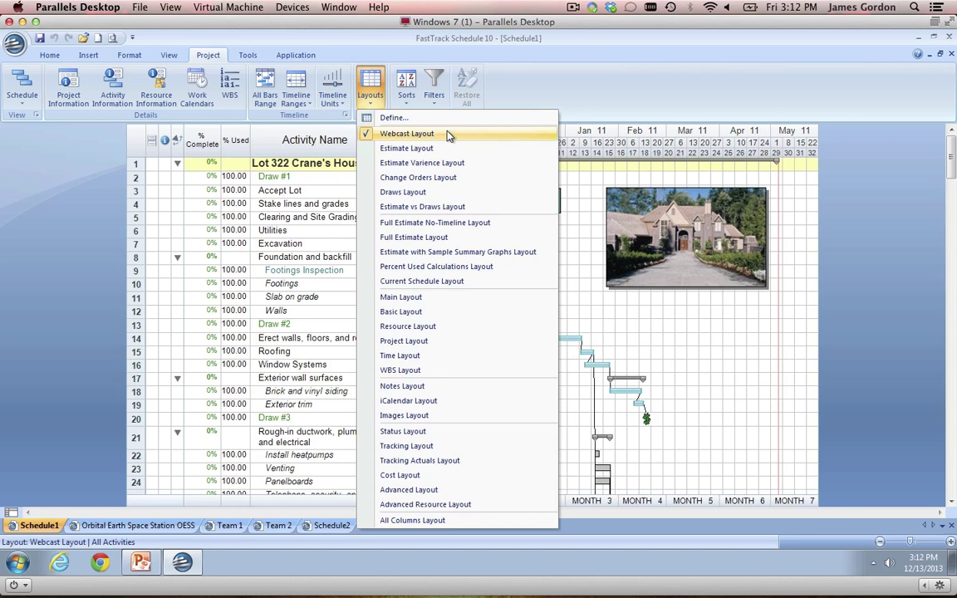
click(447, 298)
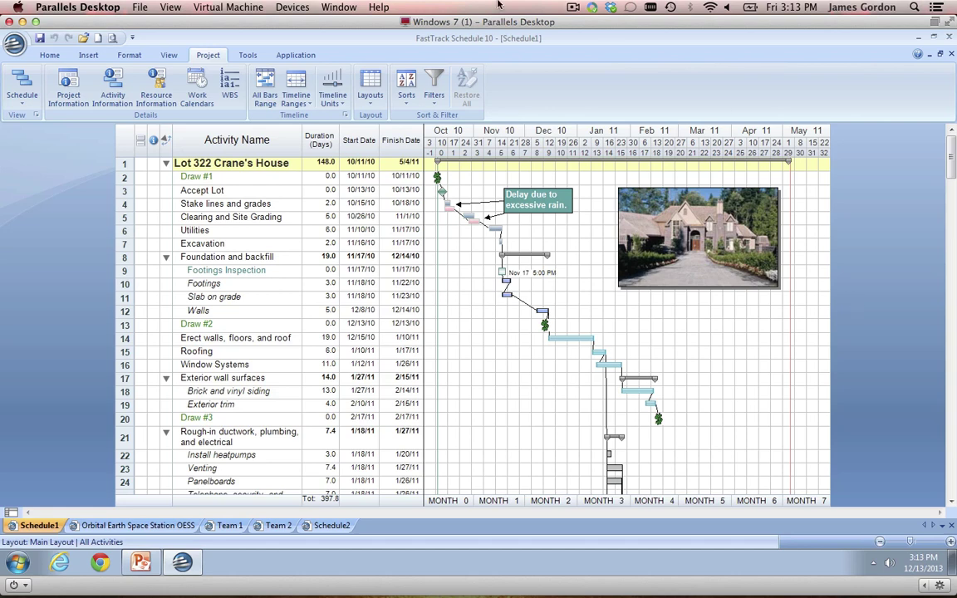
click(430, 94)
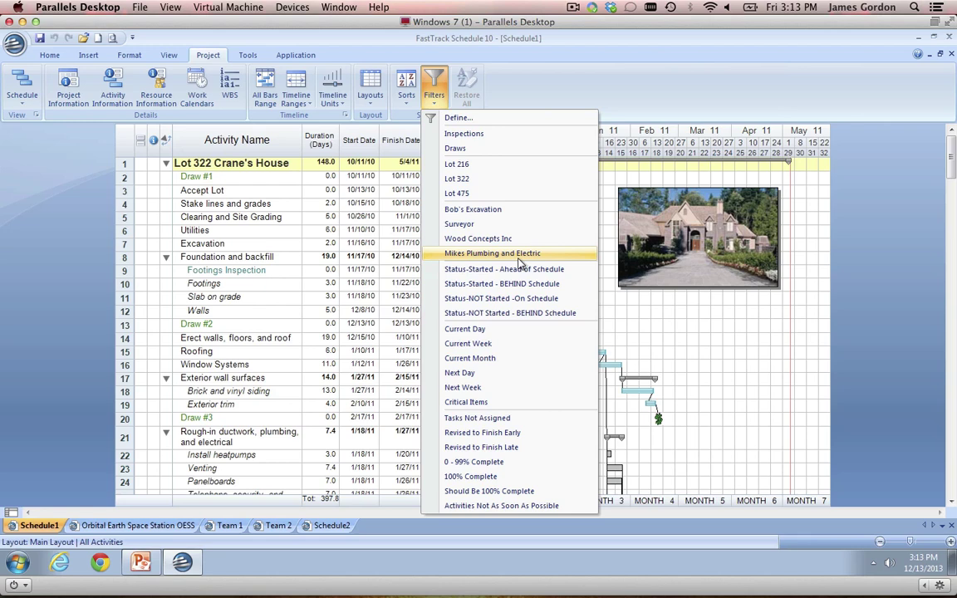
click(514, 210)
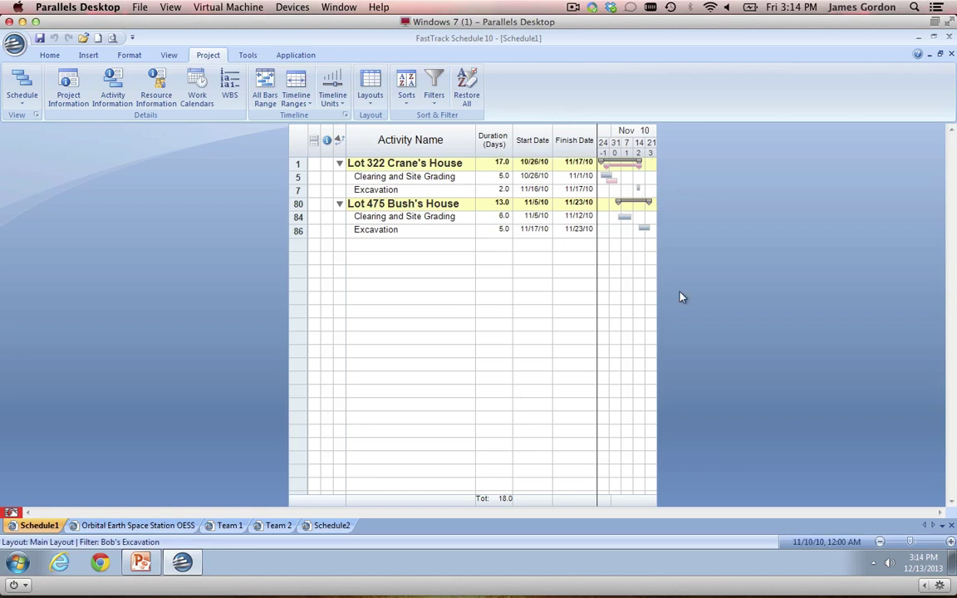
- Look at the filtered activities in the Calendar view and return to the Schedule view
click(16, 76)
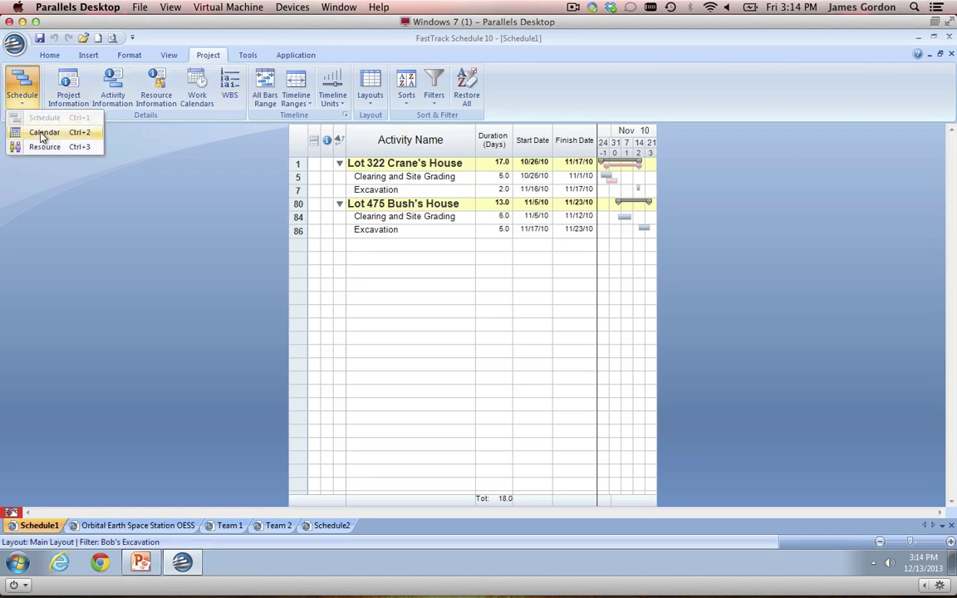
click(51, 124)
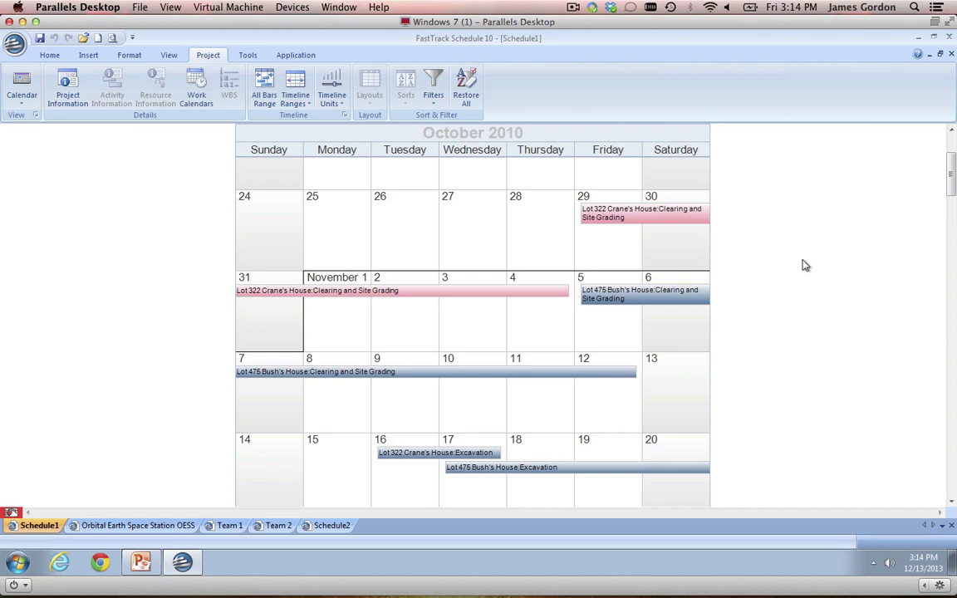
click(22, 87)
click(43, 117)
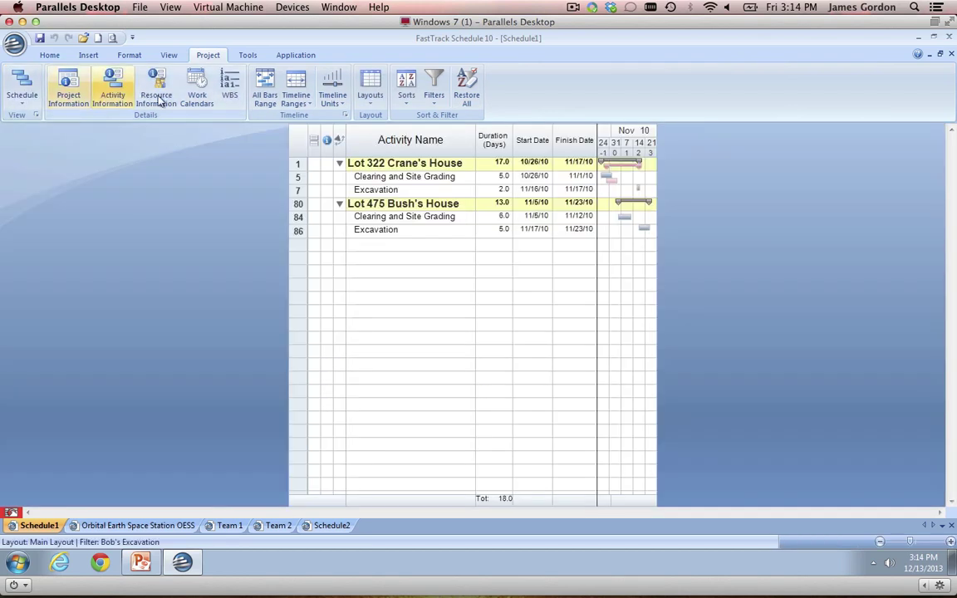
- Remove the Bob's Excavation filter and look through the Lot 322 and Lot 475 house schedules
click(10, 514)
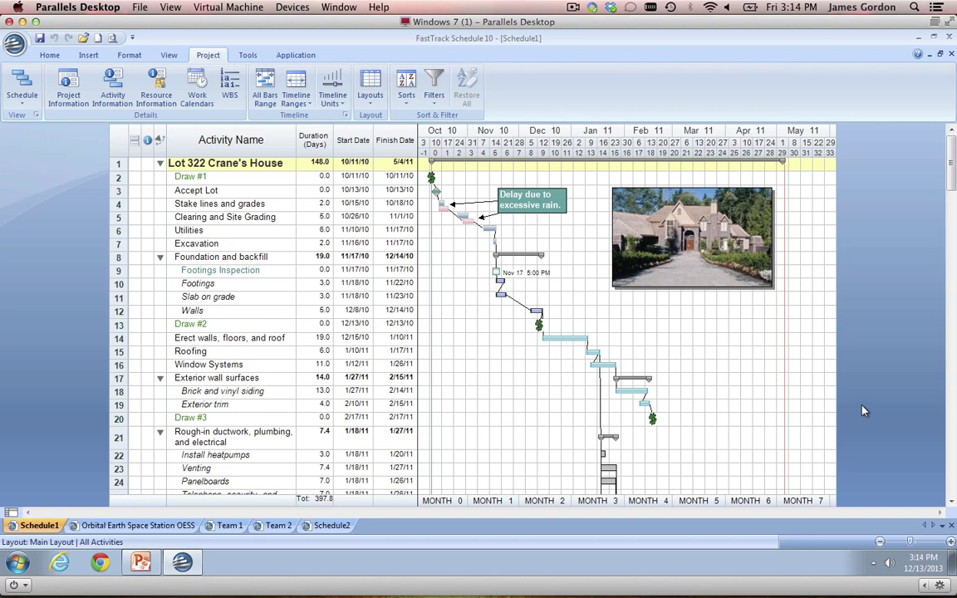
click(954, 314)
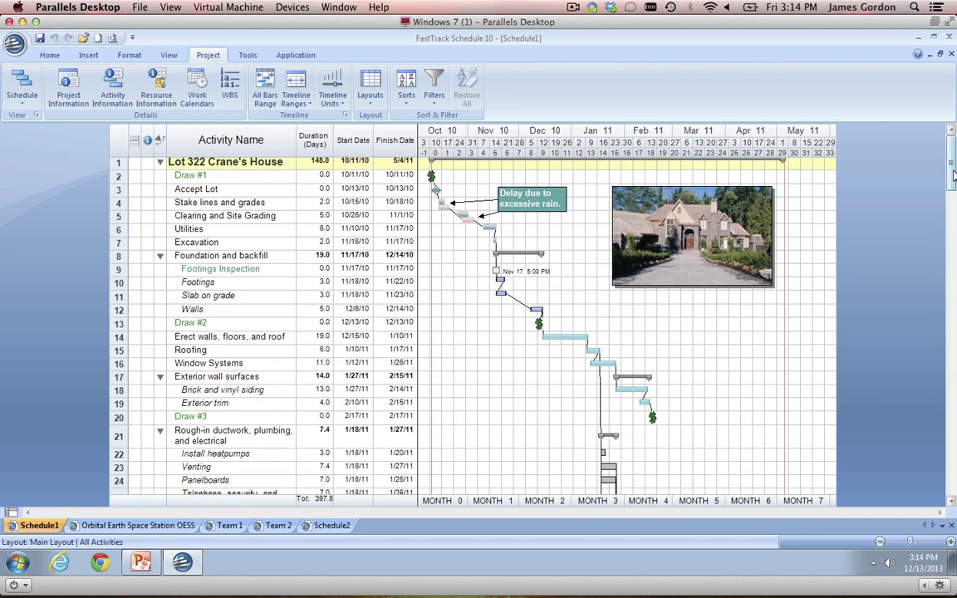
drag(954, 314, 952, 361)
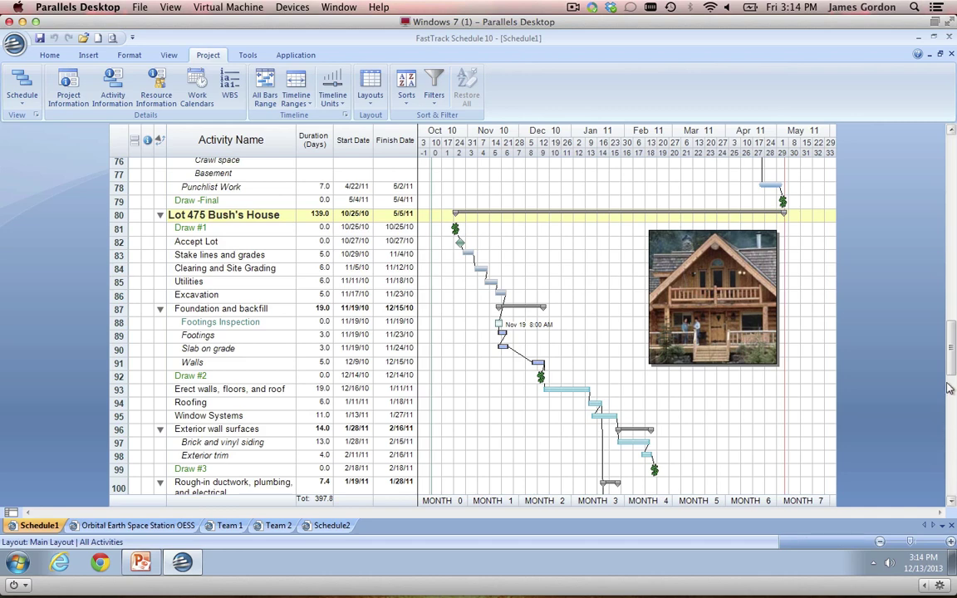
drag(952, 349, 947, 161)
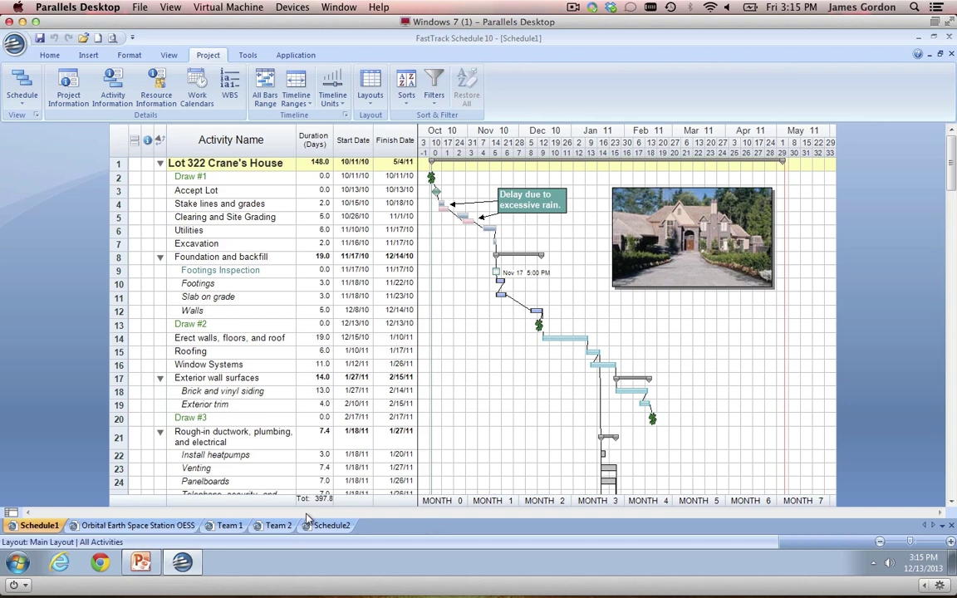
- In the Team 1 file, move the revised bar of Activity 1 one day earlier to start on July 17
click(216, 526)
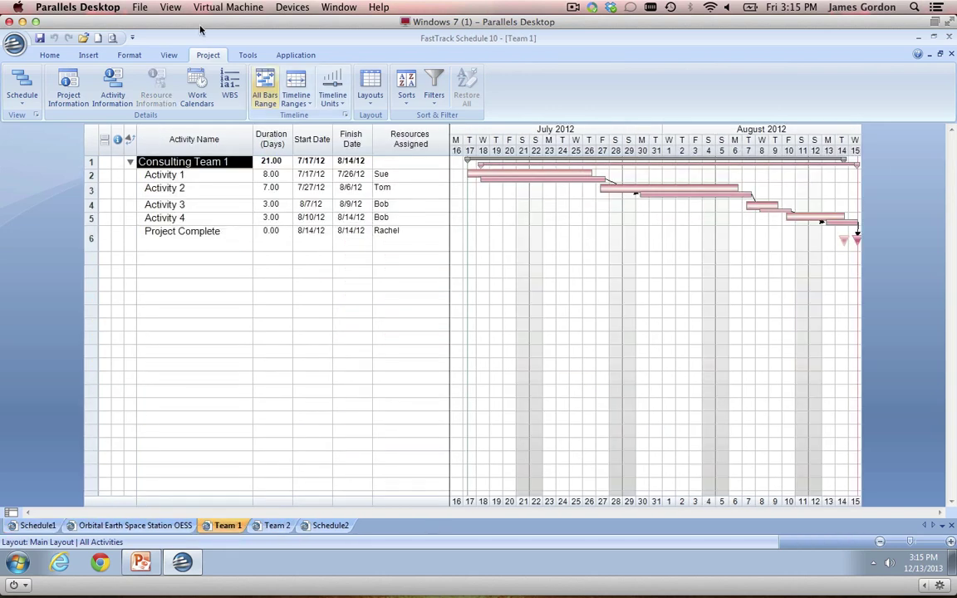
click(50, 55)
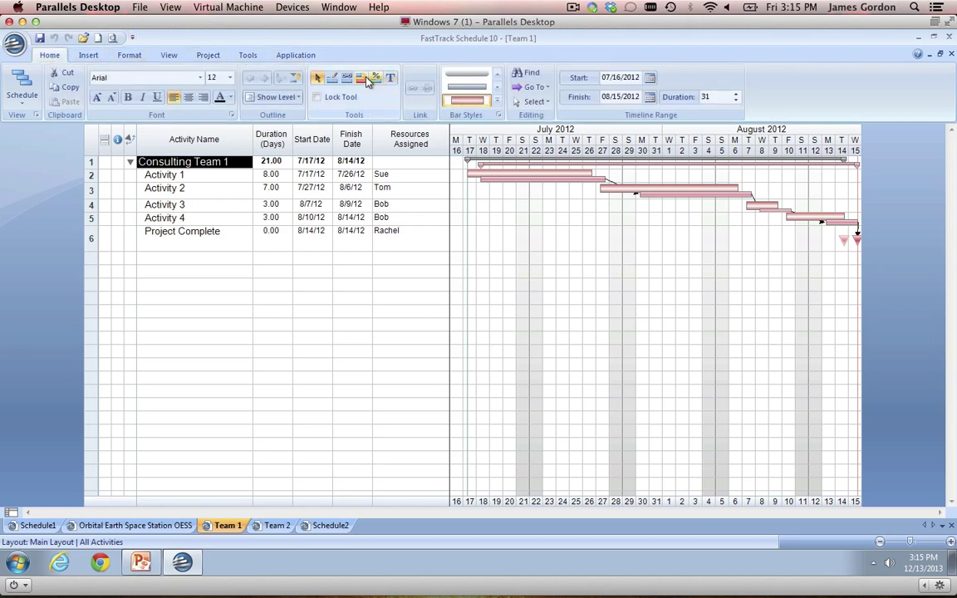
click(332, 77)
drag(512, 178, 499, 179)
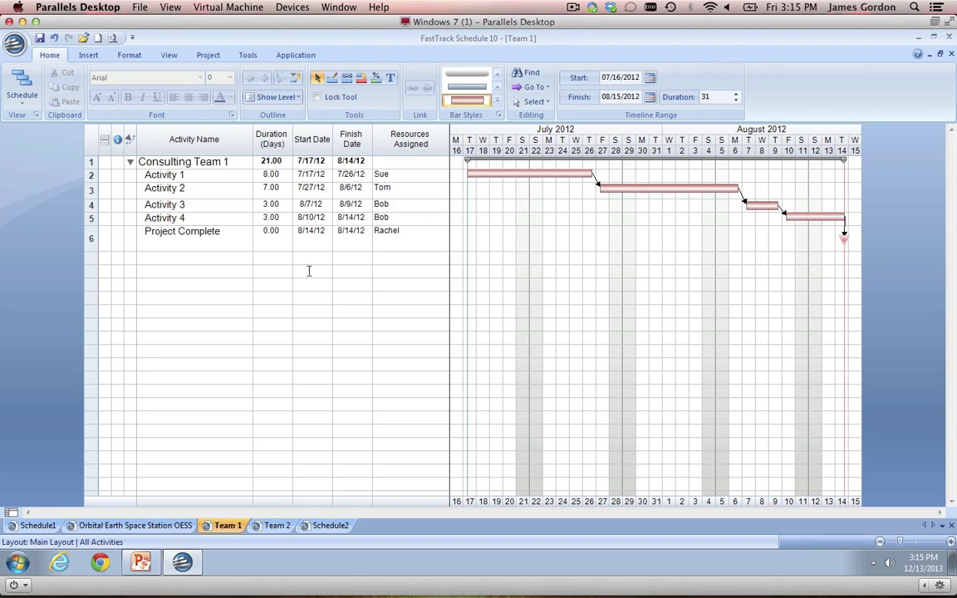
- Look at the Team 2 file and create a new blank schedule
click(276, 525)
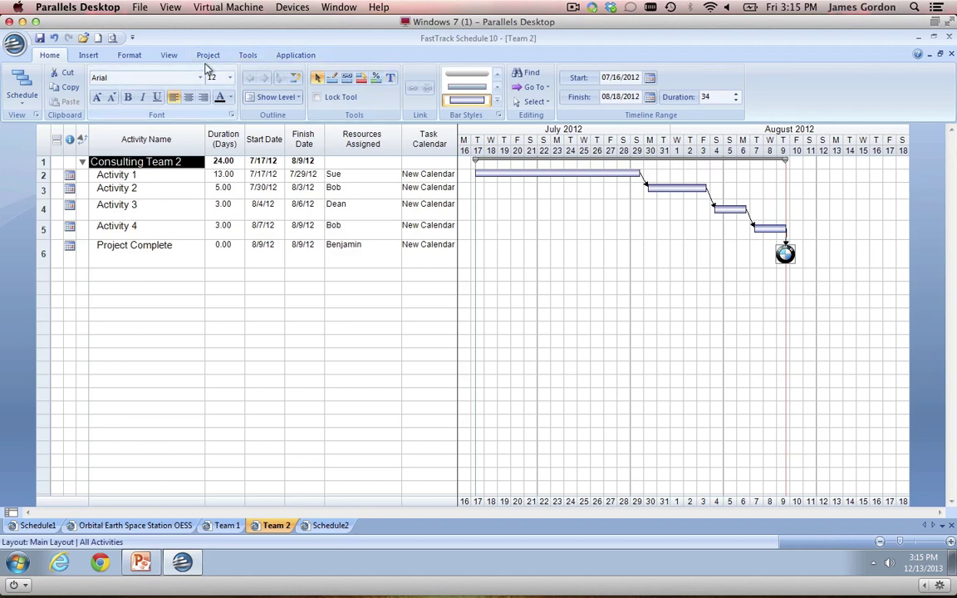
click(14, 44)
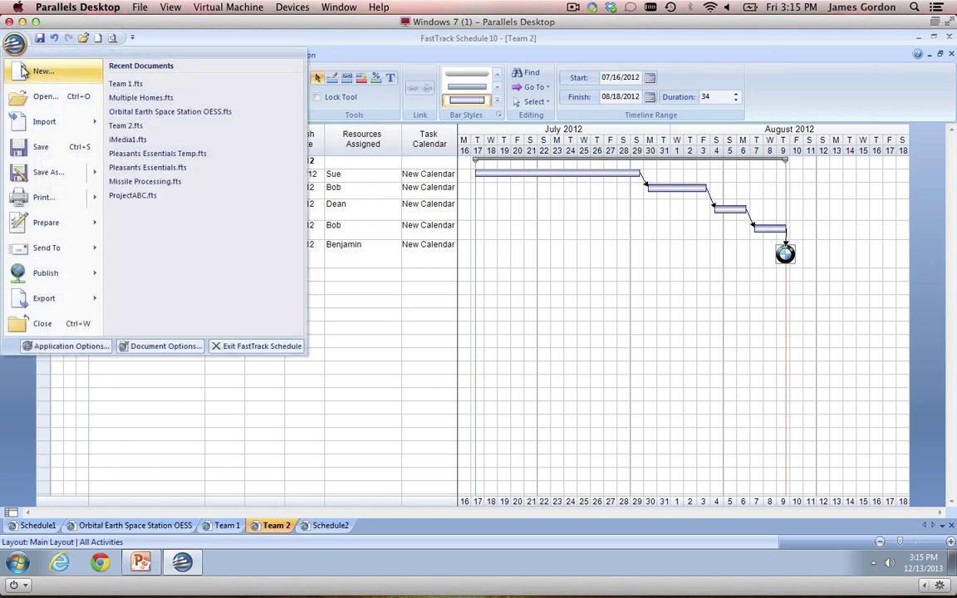
click(24, 72)
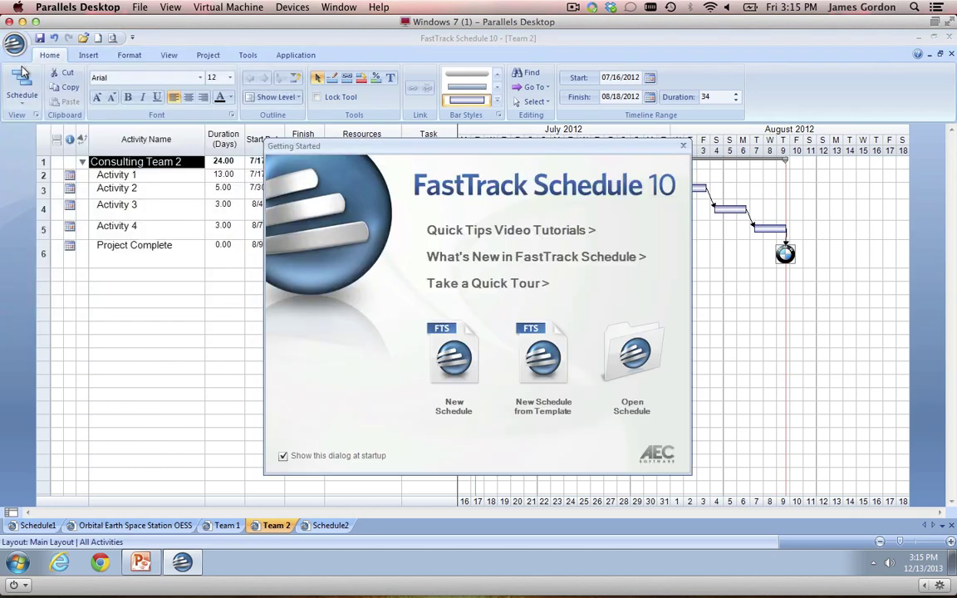
click(477, 358)
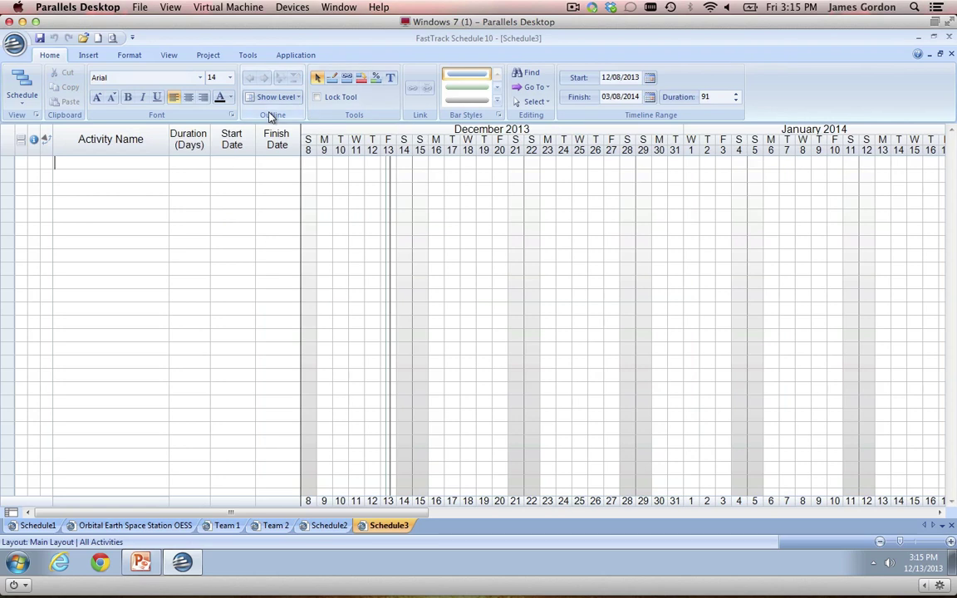
- Define a consolidation in the blank schedule and add the Team 1 file from the Desktop to it
click(248, 56)
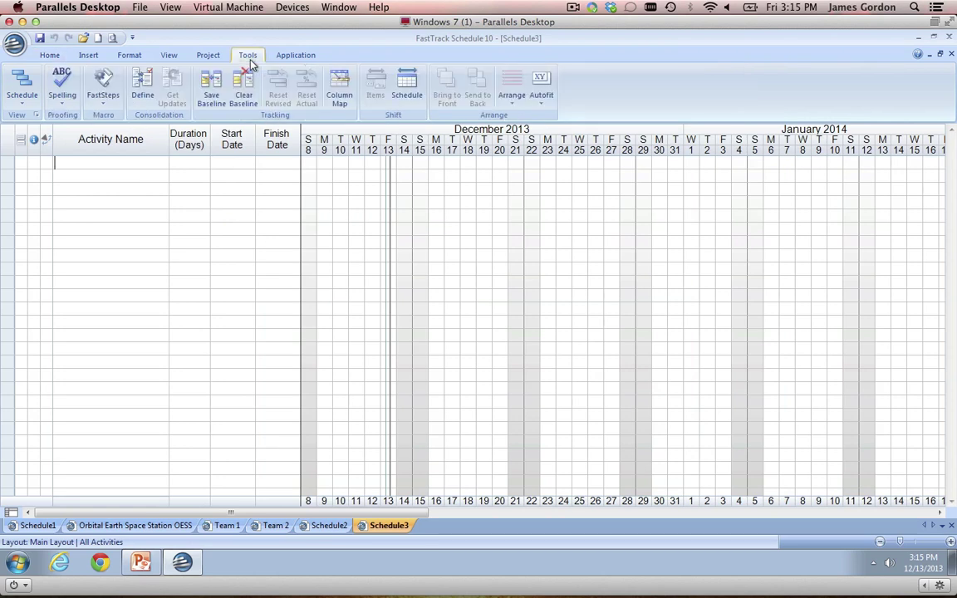
click(148, 79)
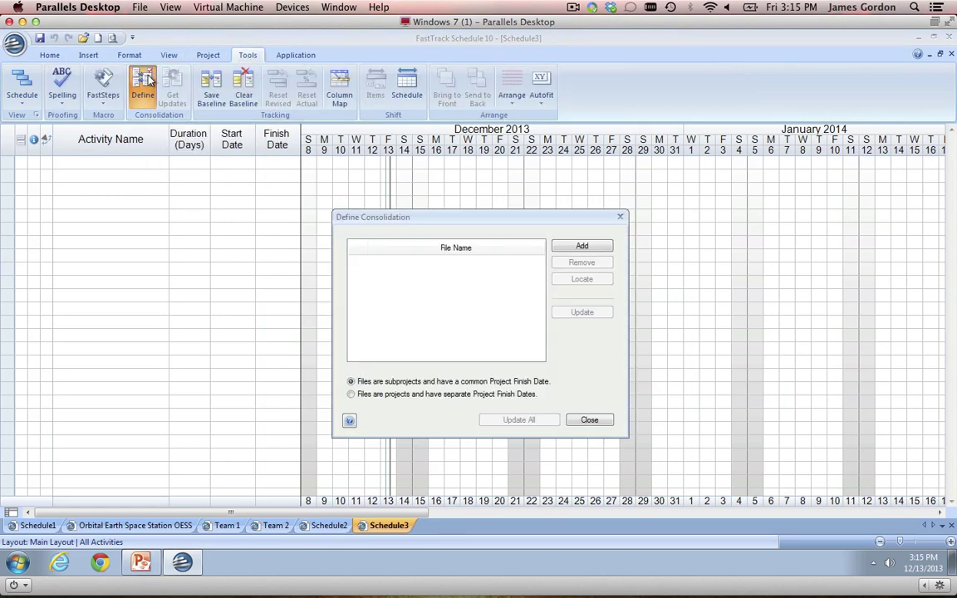
click(582, 246)
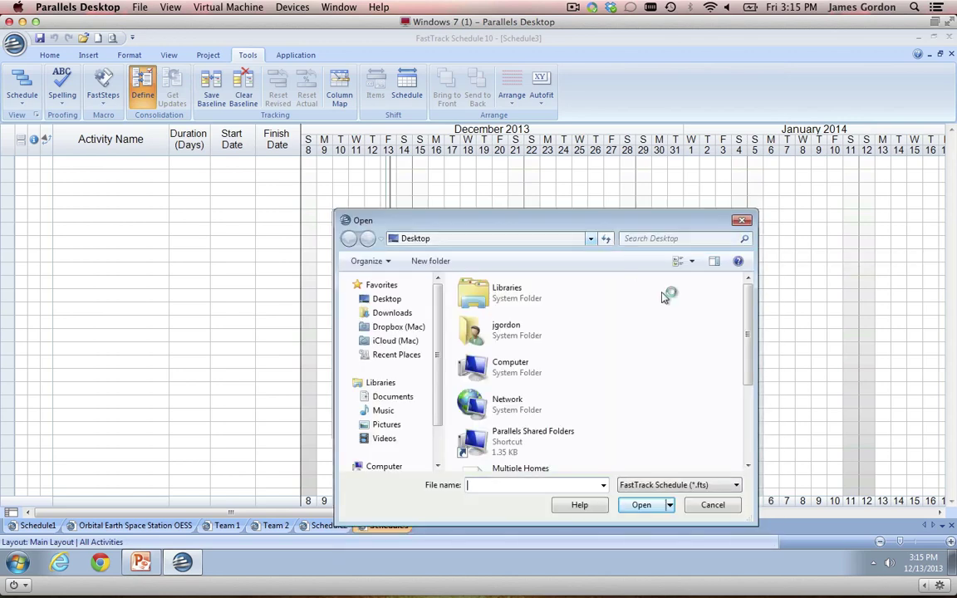
drag(745, 323, 744, 420)
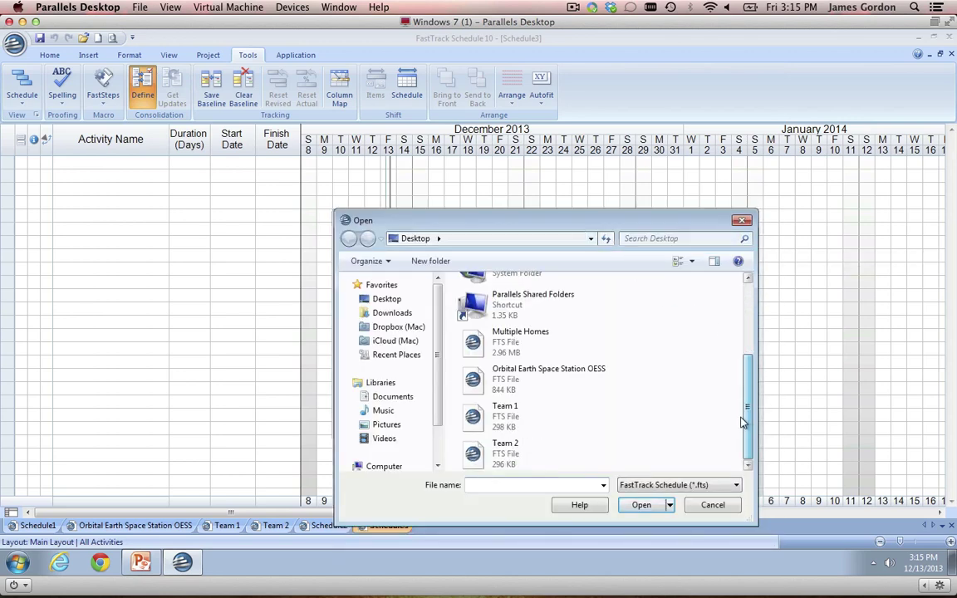
double_click(526, 405)
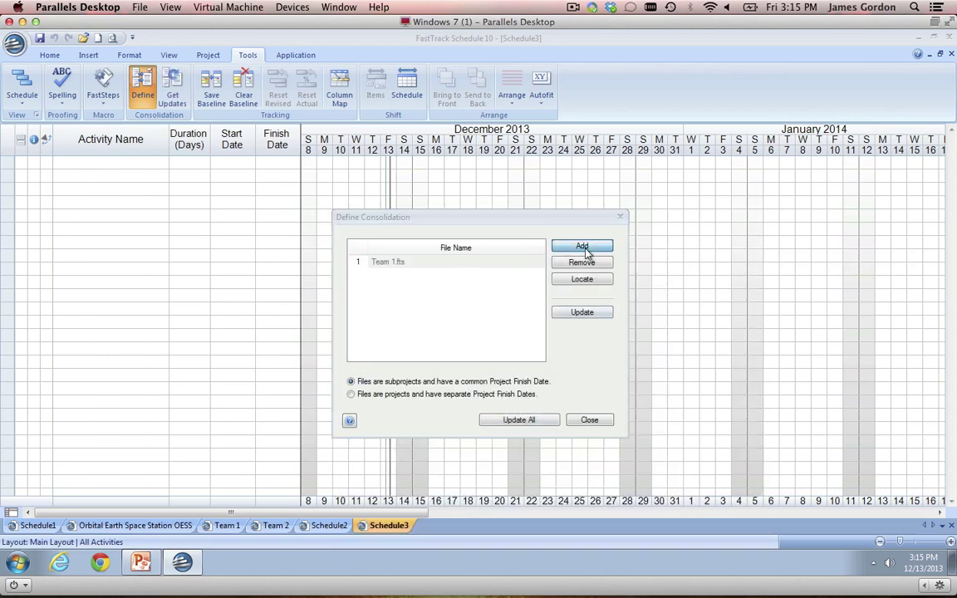
- Add the Team 2 file to the consolidation and update all files to bring their activities into the schedule
click(583, 247)
drag(739, 345, 698, 456)
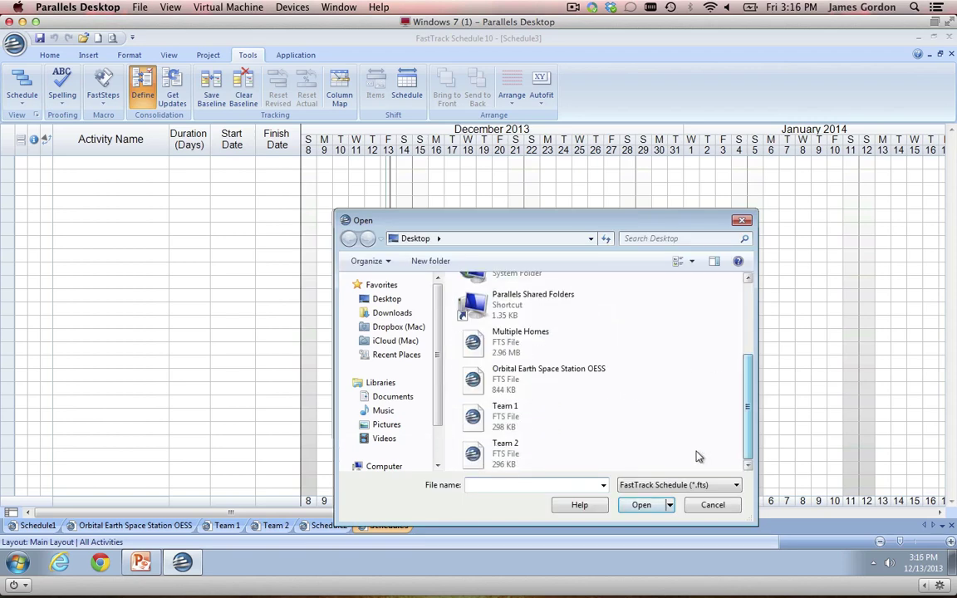
double_click(504, 453)
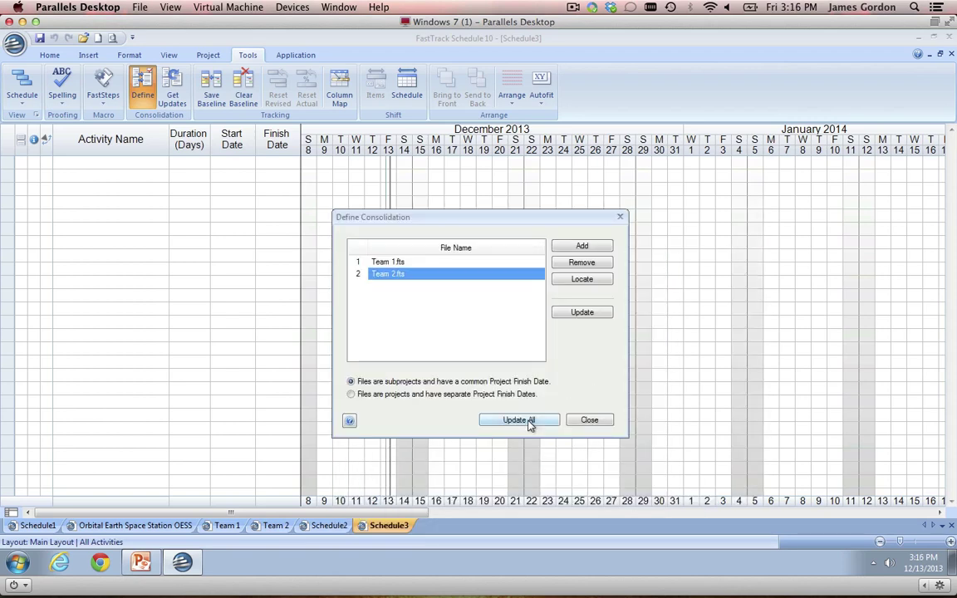
click(519, 420)
click(578, 402)
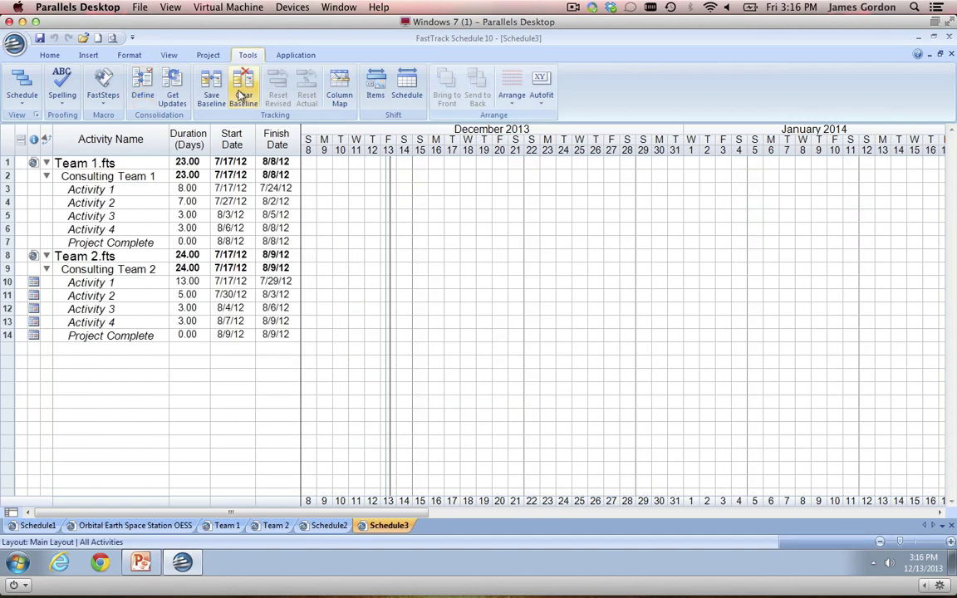
- Fit the consolidated schedule's timeline to the range of all bars to show both teams' activities
click(208, 55)
click(265, 83)
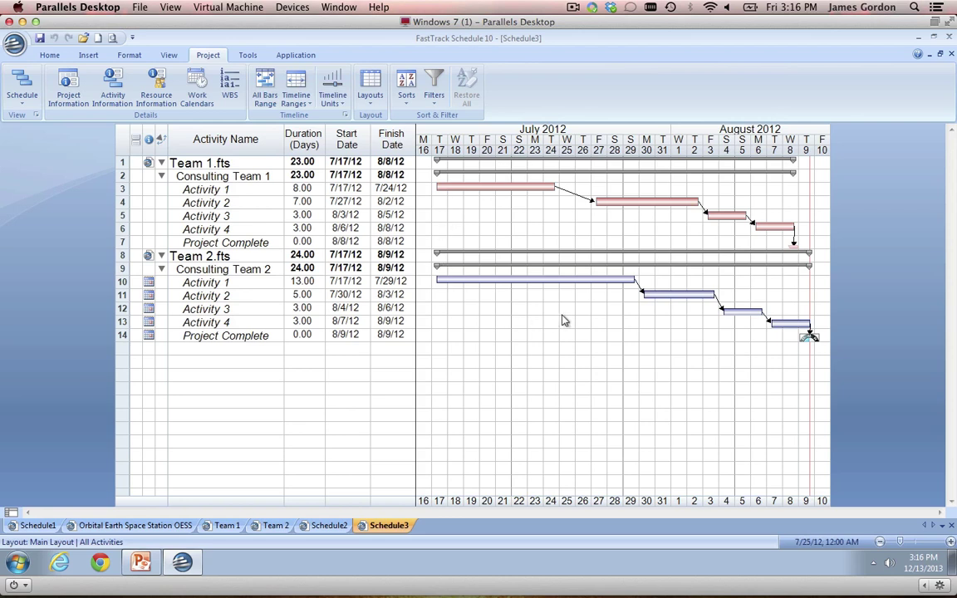
mouse_move(766, 329)
- In the Team 1 file, move the revised bar of Activity 1 one day later to start on July 18
click(228, 525)
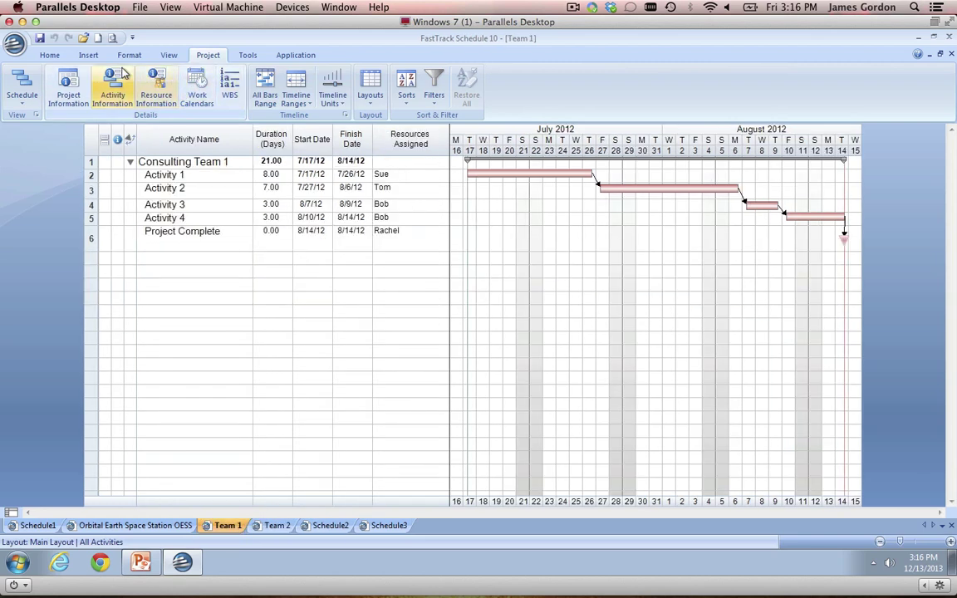
click(51, 55)
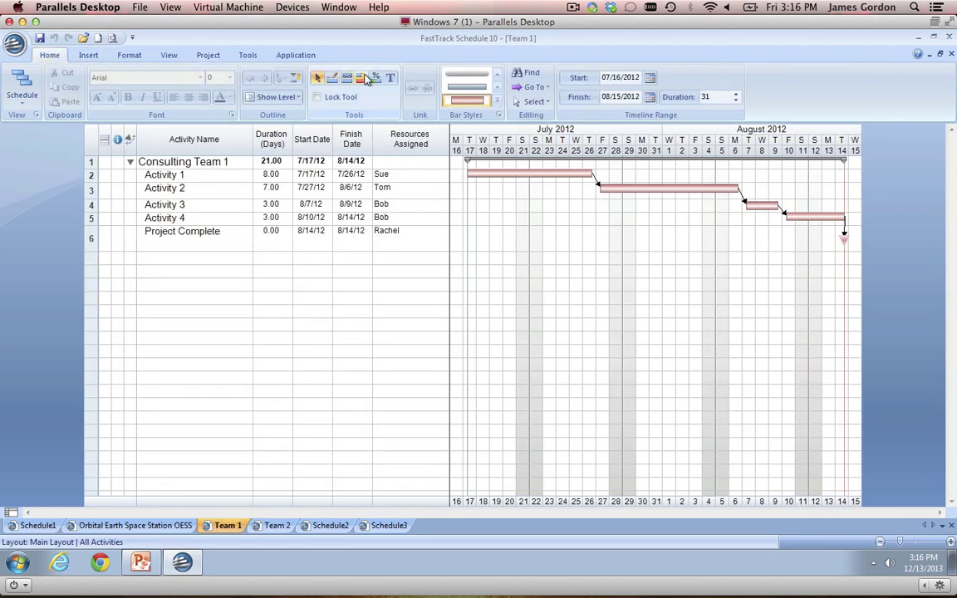
drag(489, 194, 616, 270)
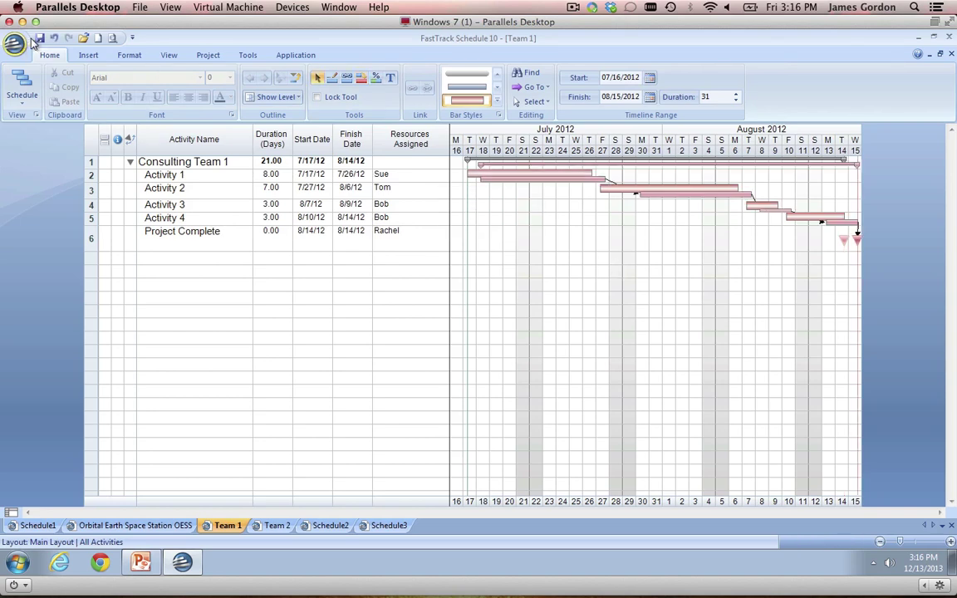
- Get updates from the team files in the consolidated Schedule3 and dismiss the work calendar conflicts notice
click(386, 527)
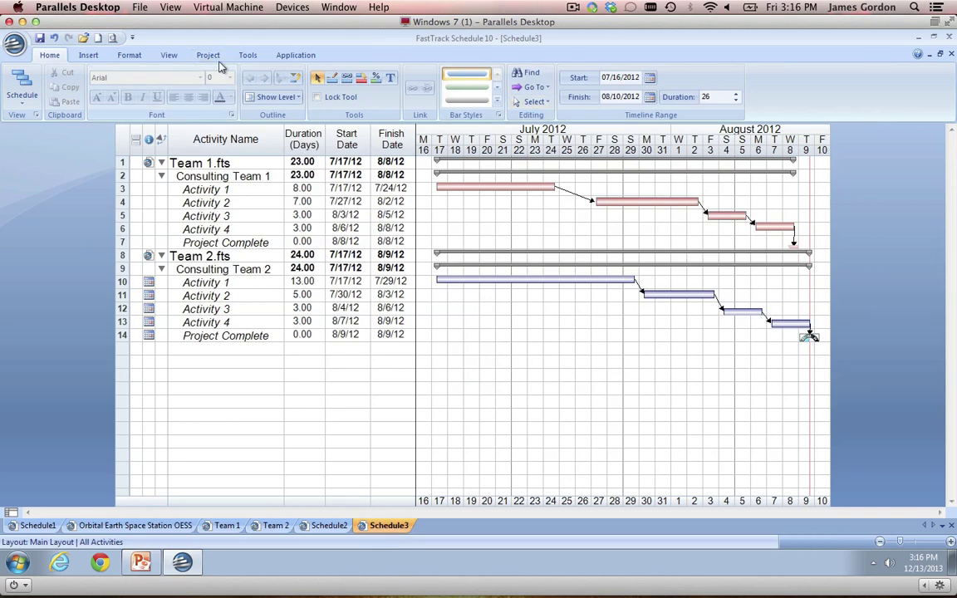
click(251, 58)
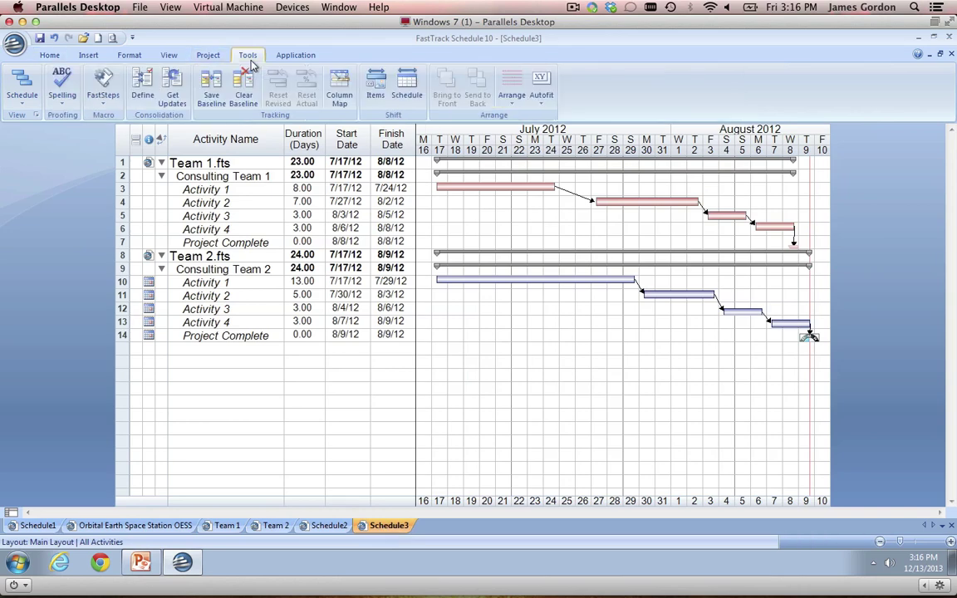
click(171, 98)
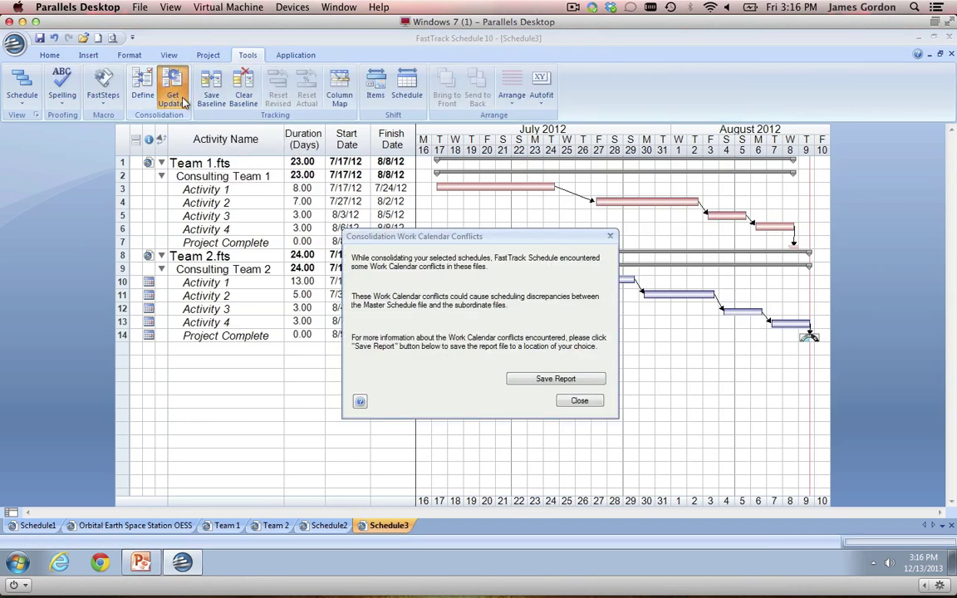
click(580, 402)
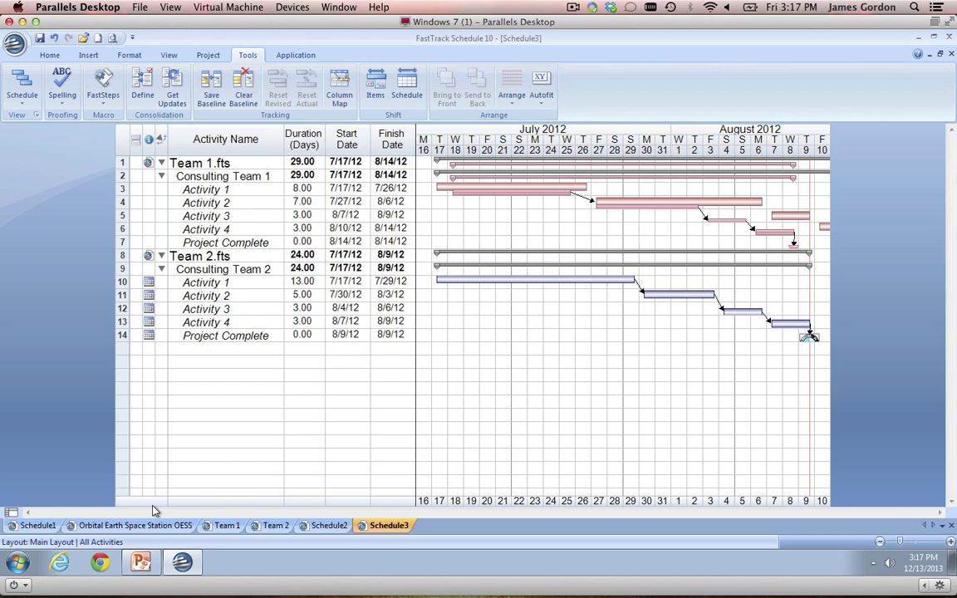
- Switch to the PowerPoint presentation and start the slide show from the "Questions or Comments?" slide
click(186, 565)
click(63, 363)
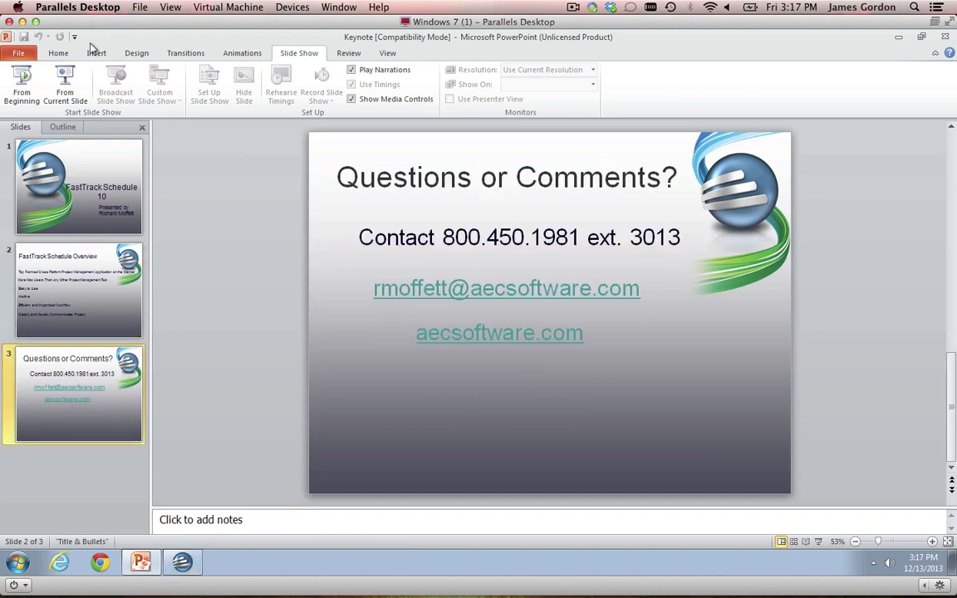
click(65, 93)
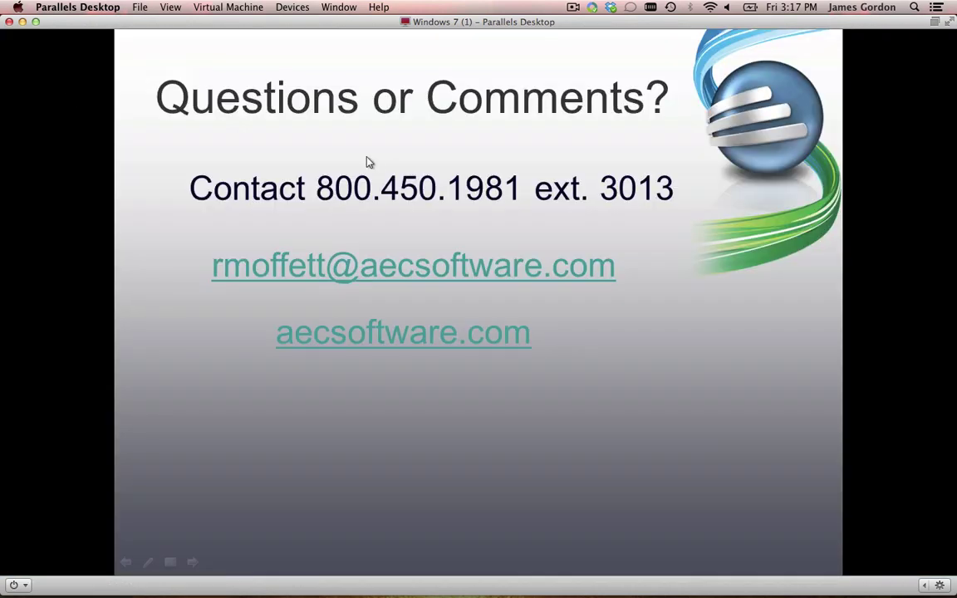